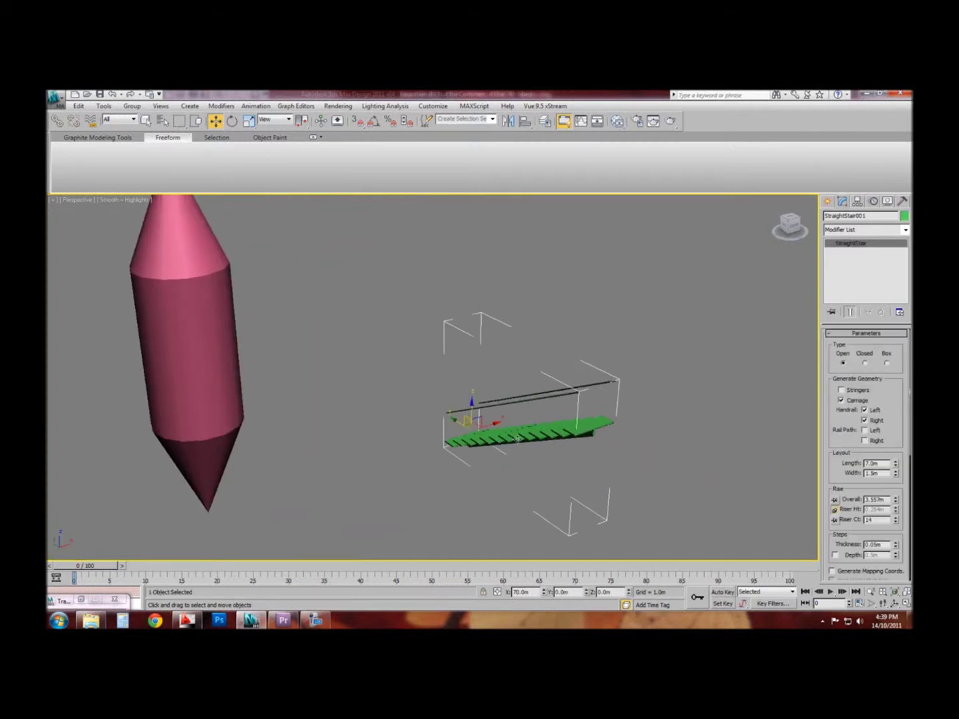
Step: Bring up the Stairs category of creatable geometry
click(827, 201)
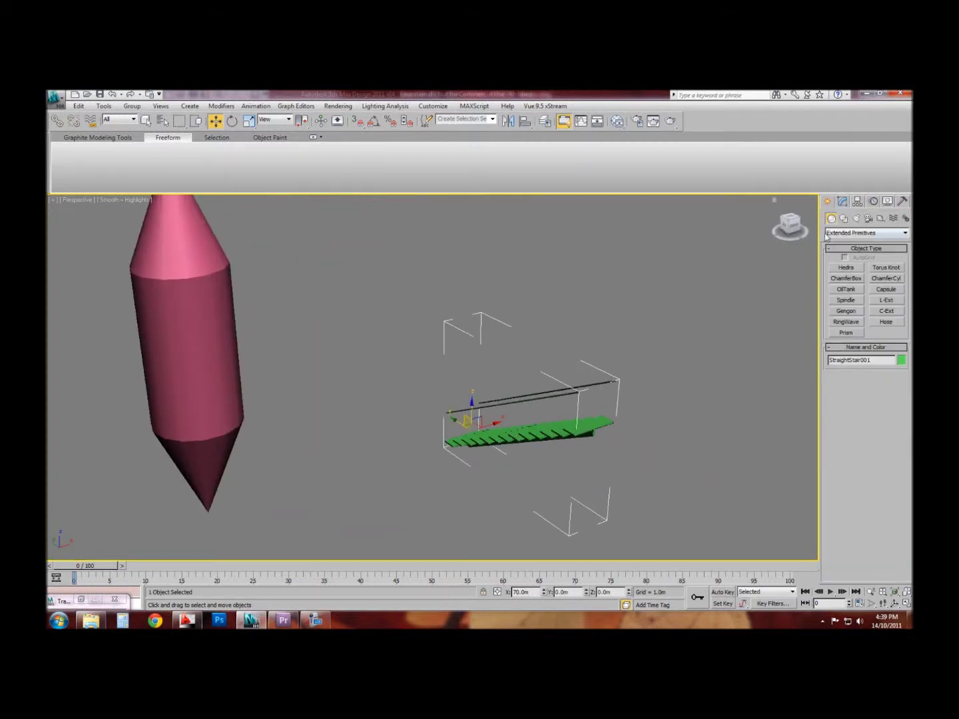
click(856, 235)
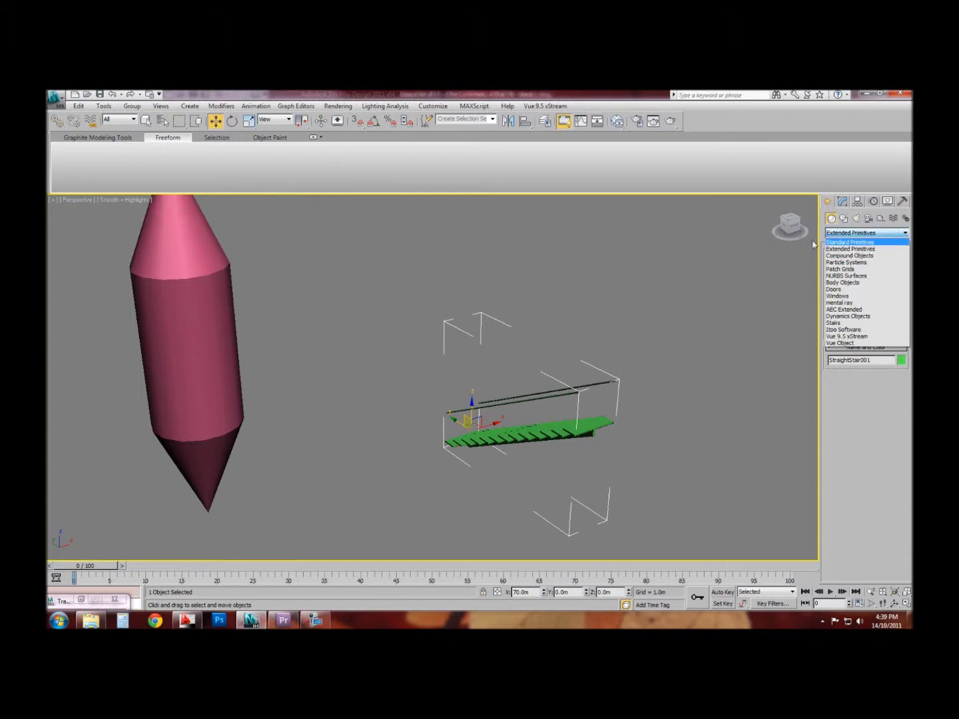
click(704, 329)
click(853, 235)
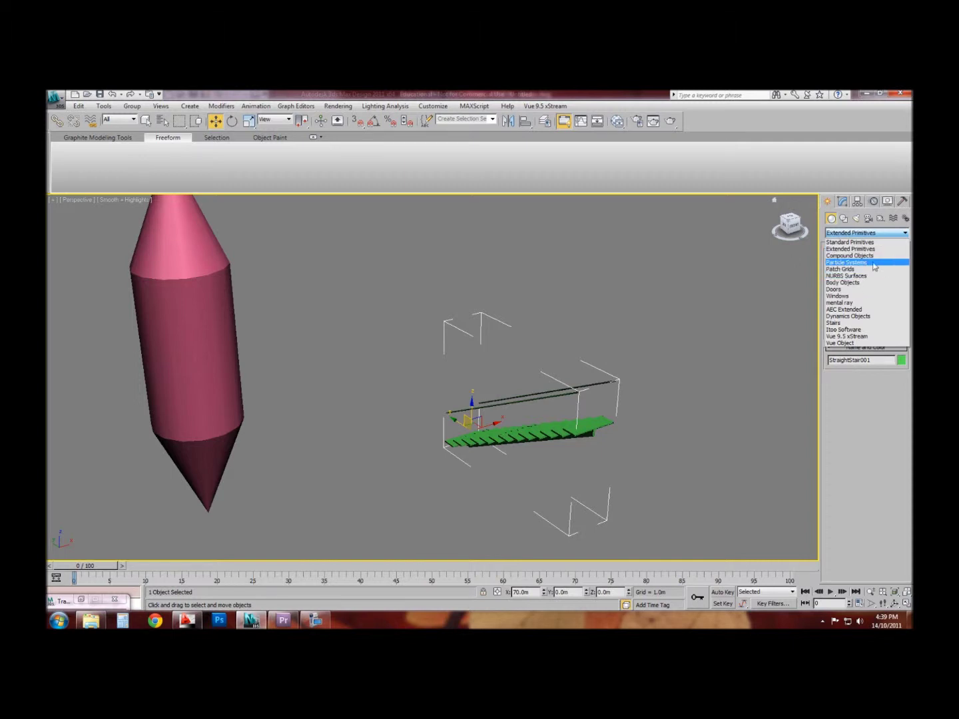
click(732, 315)
middle_drag(612, 337, 490, 340)
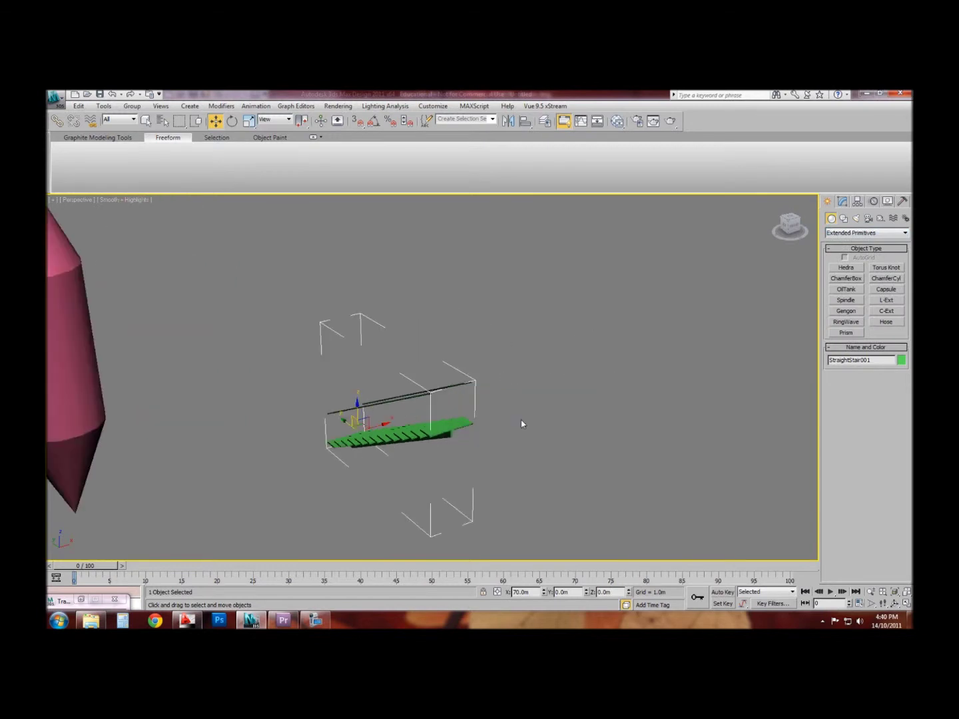
click(522, 424)
click(417, 432)
click(869, 233)
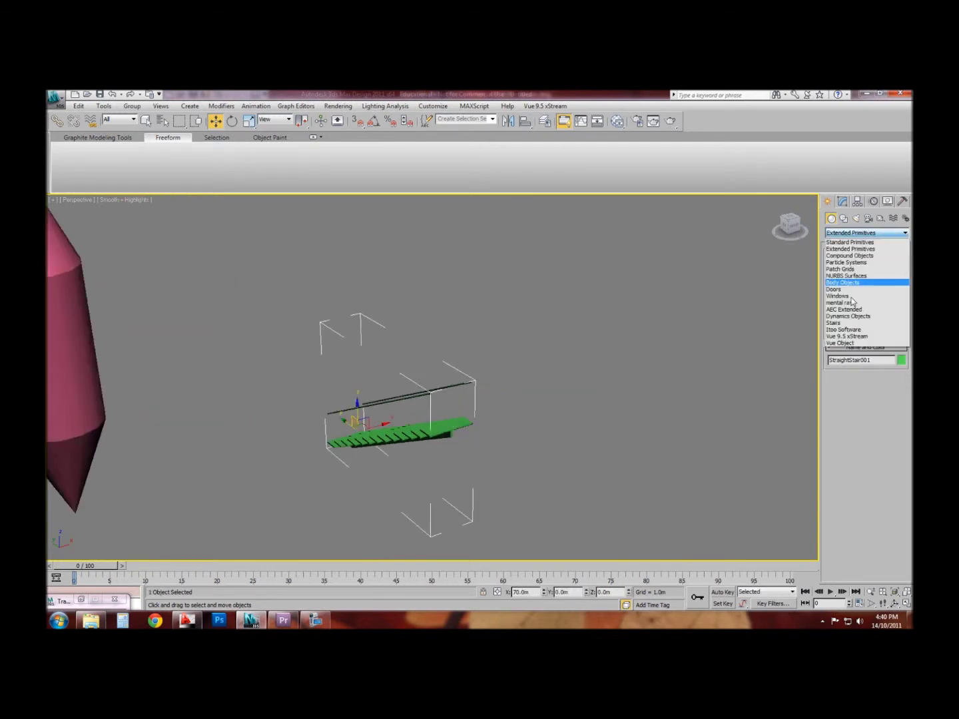
click(851, 324)
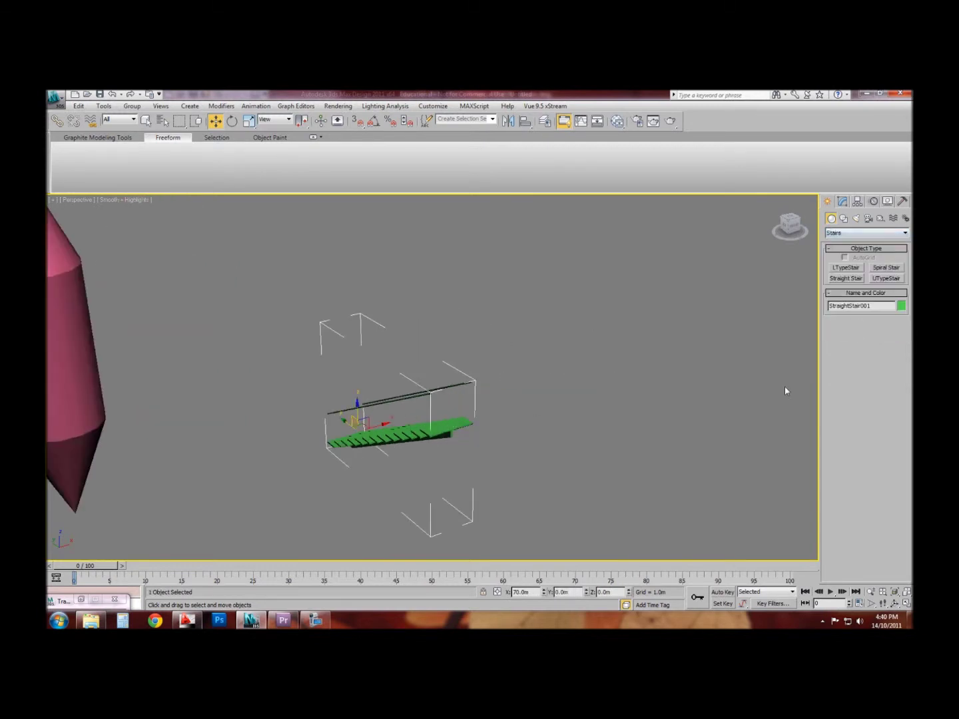
Step: Create a counter-clockwise spiral stair beside the green straight stair, about 2.13 m in radius and 5.2 m in overall height
alt+middle_drag(479, 268, 578, 413)
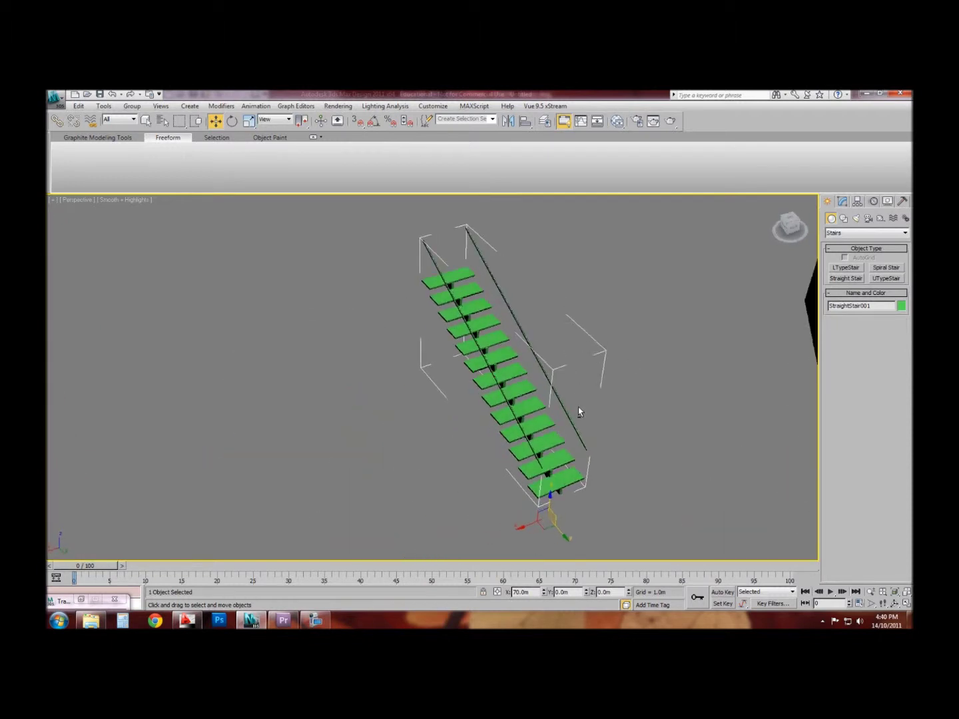
alt+middle_drag(528, 386, 476, 392)
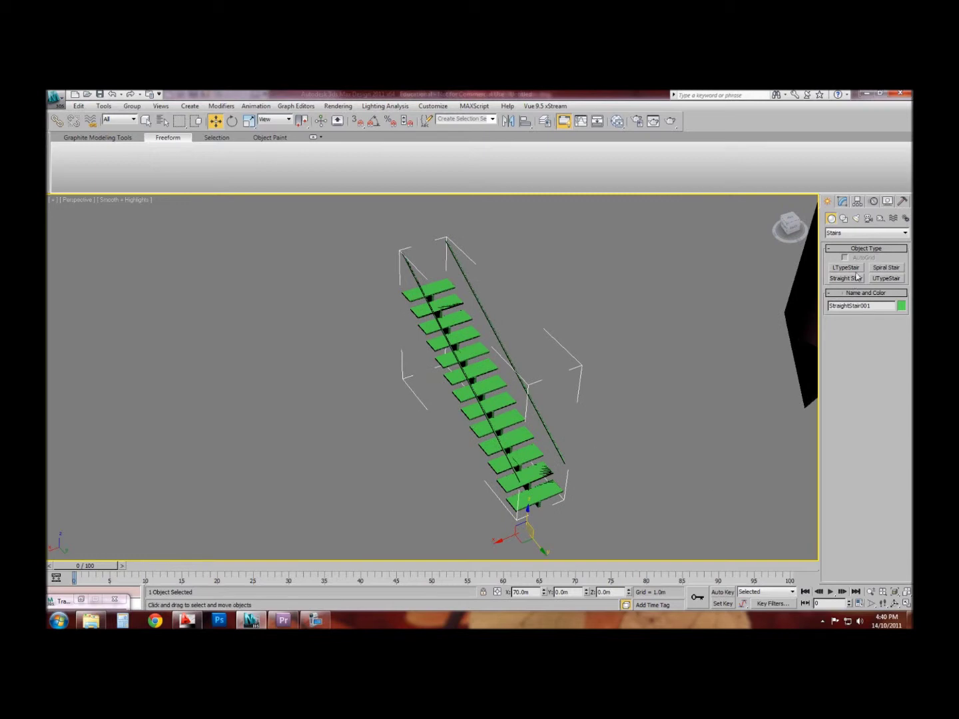
click(894, 270)
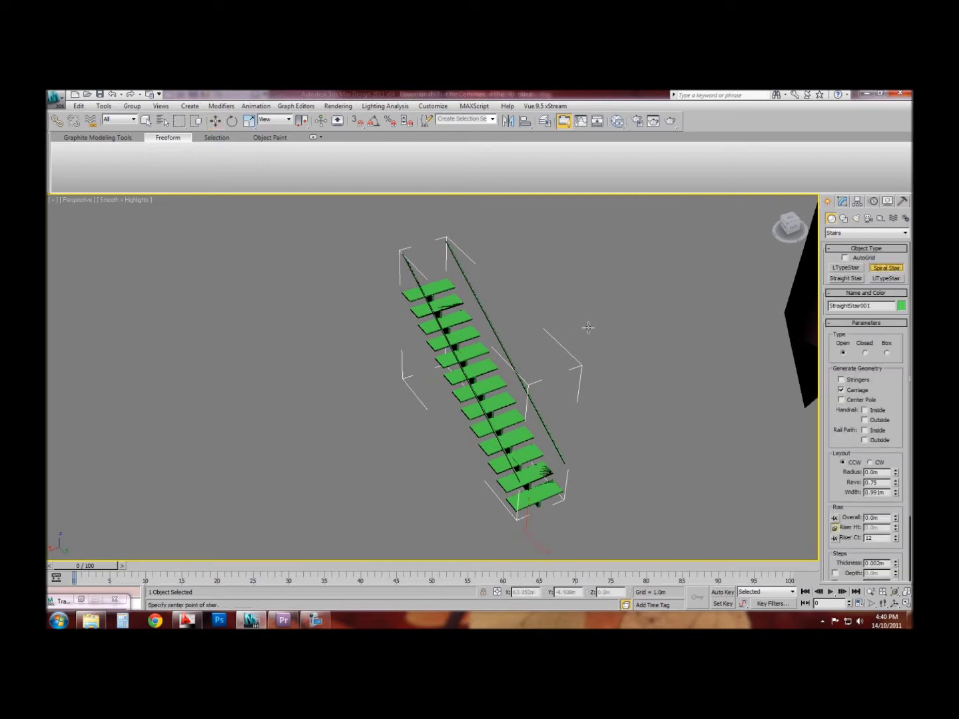
middle_drag(590, 328, 453, 386)
drag(481, 390, 485, 349)
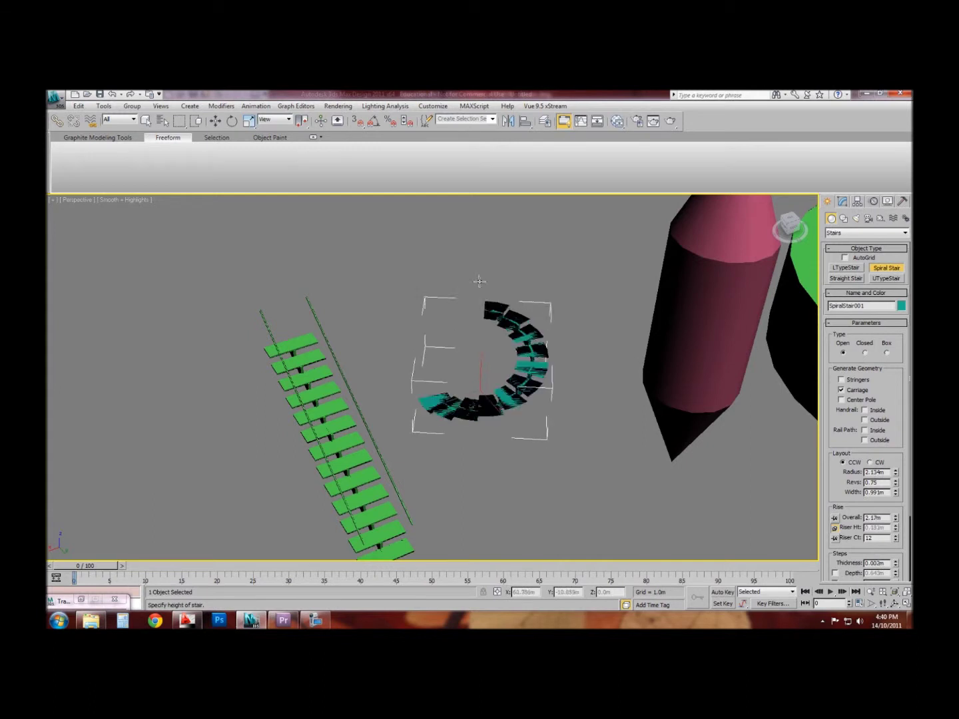
click(479, 304)
alt+middle_drag(479, 304, 561, 311)
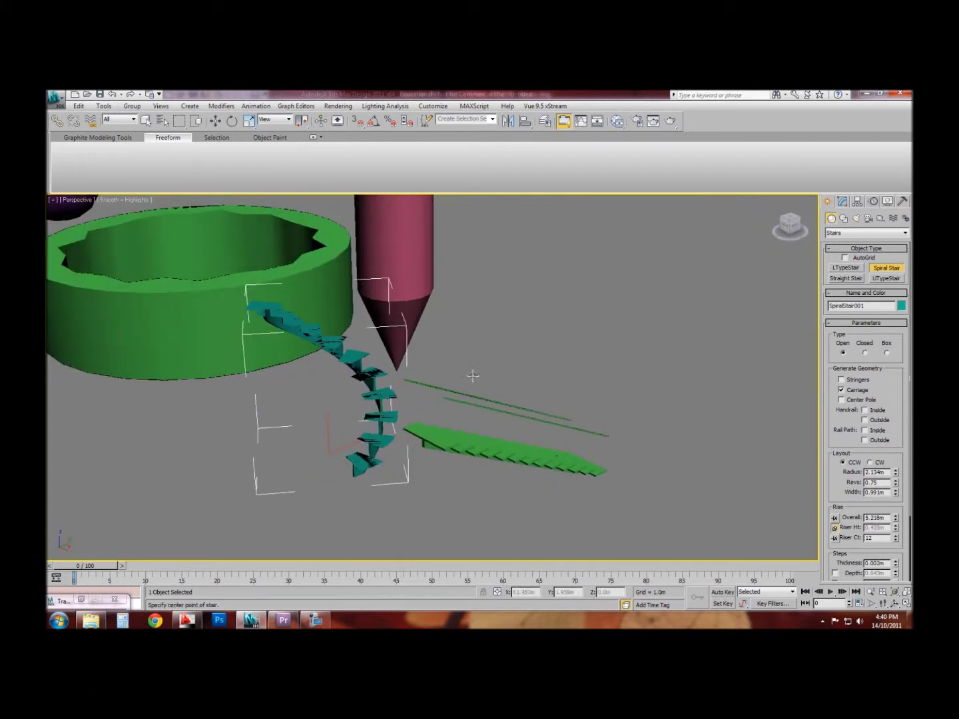
alt+middle_drag(510, 379, 501, 393)
click(315, 621)
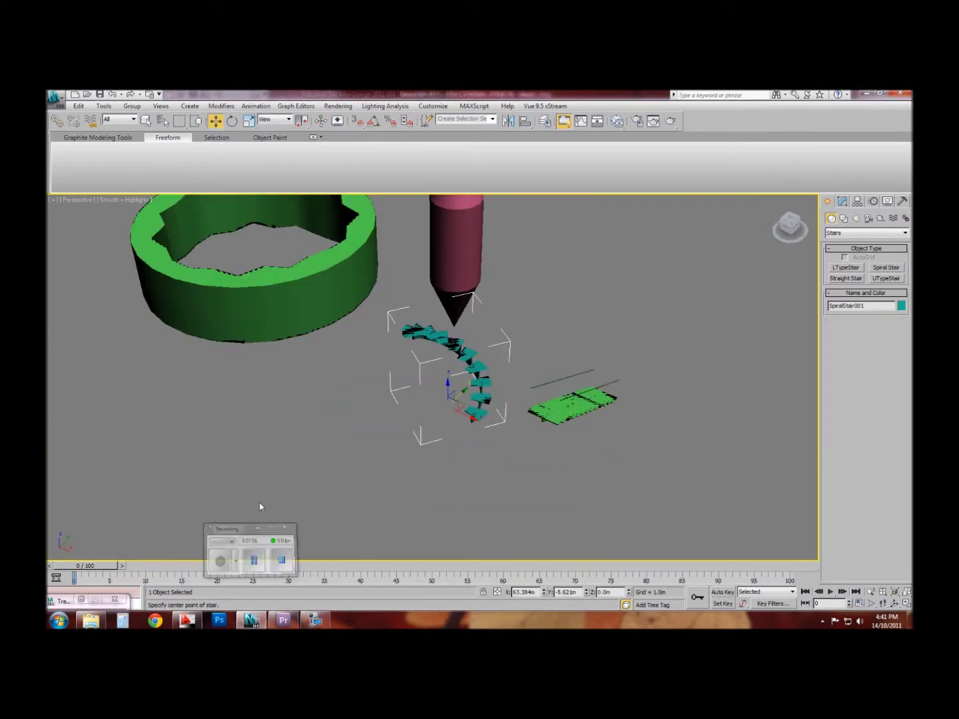
click(456, 407)
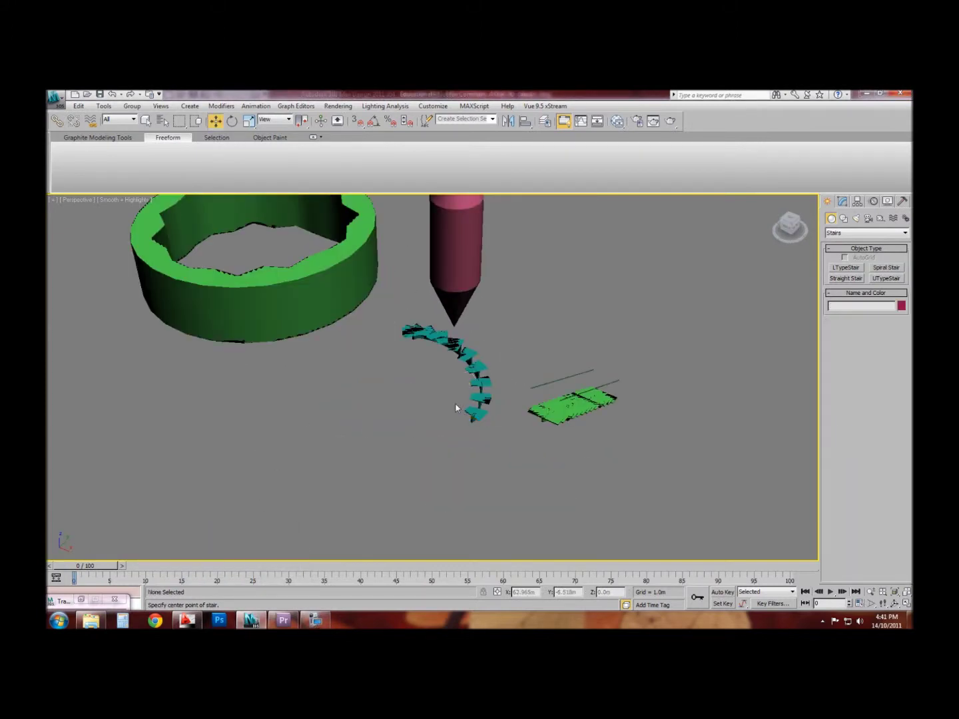
Step: Draw an L-type stair beyond the straight stair, with flights about 3.8 m and 2.2 m long, and delete it
middle_drag(456, 407, 566, 353)
scroll(510, 393, up, 3)
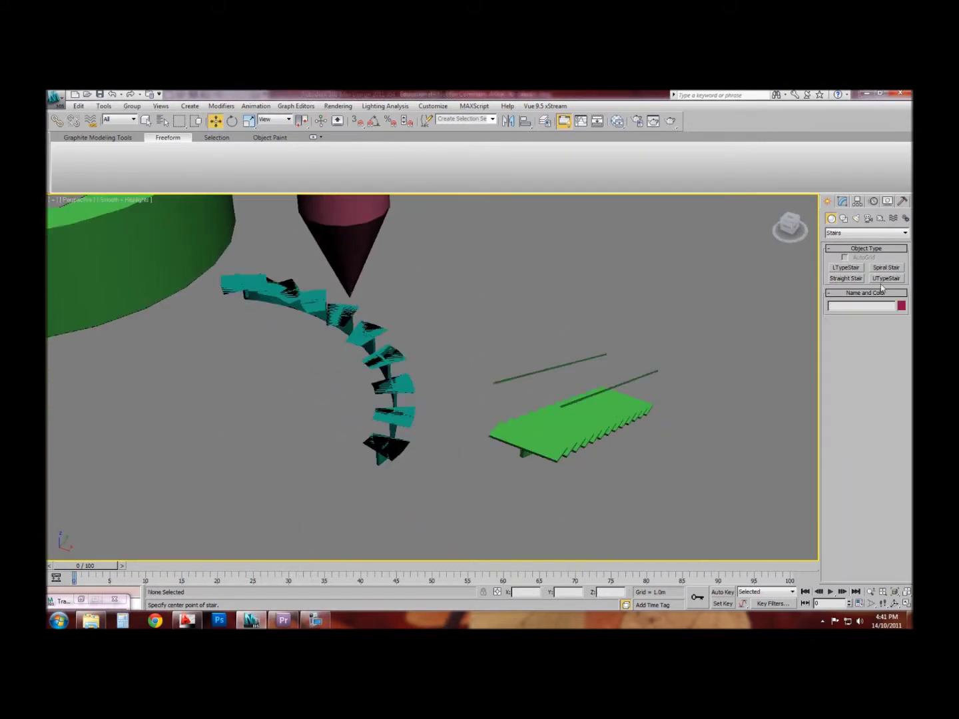
click(854, 269)
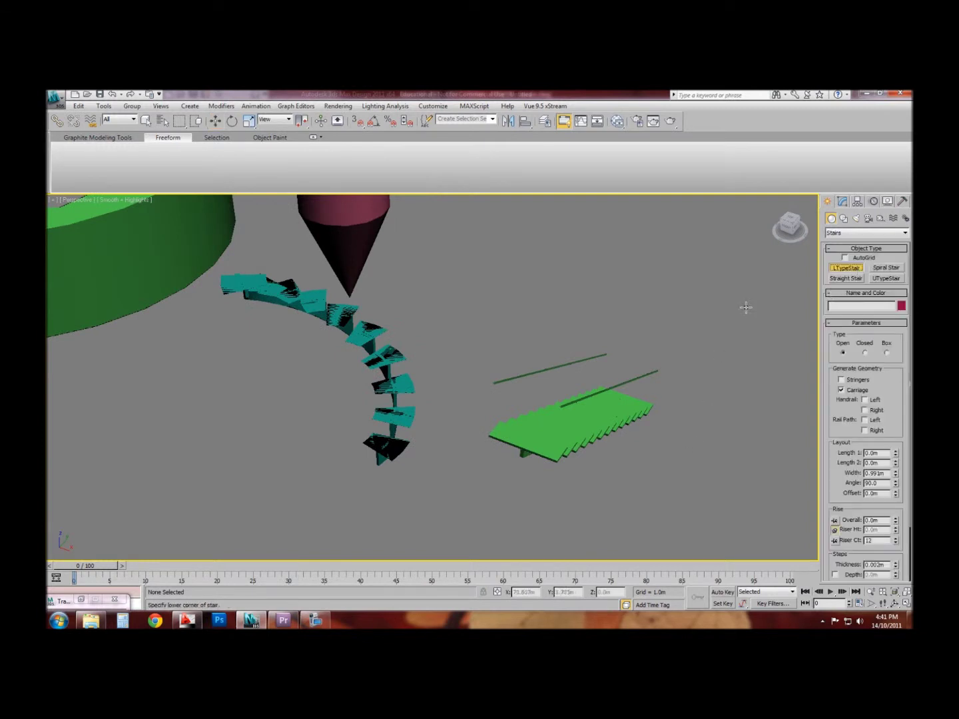
drag(694, 282, 700, 372)
click(783, 380)
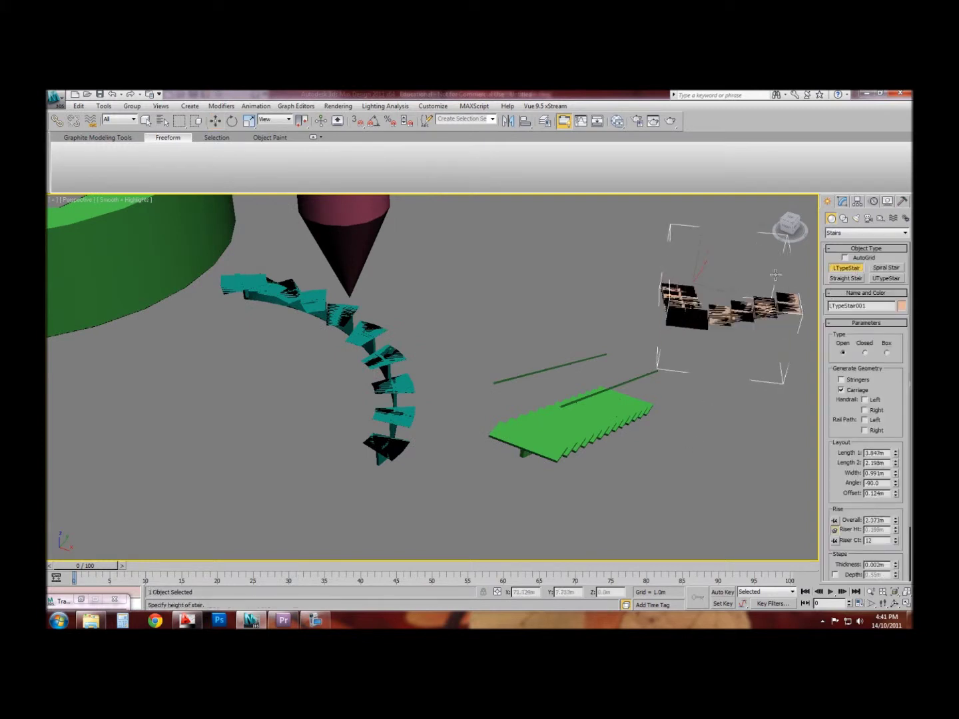
click(773, 264)
right_click(749, 308)
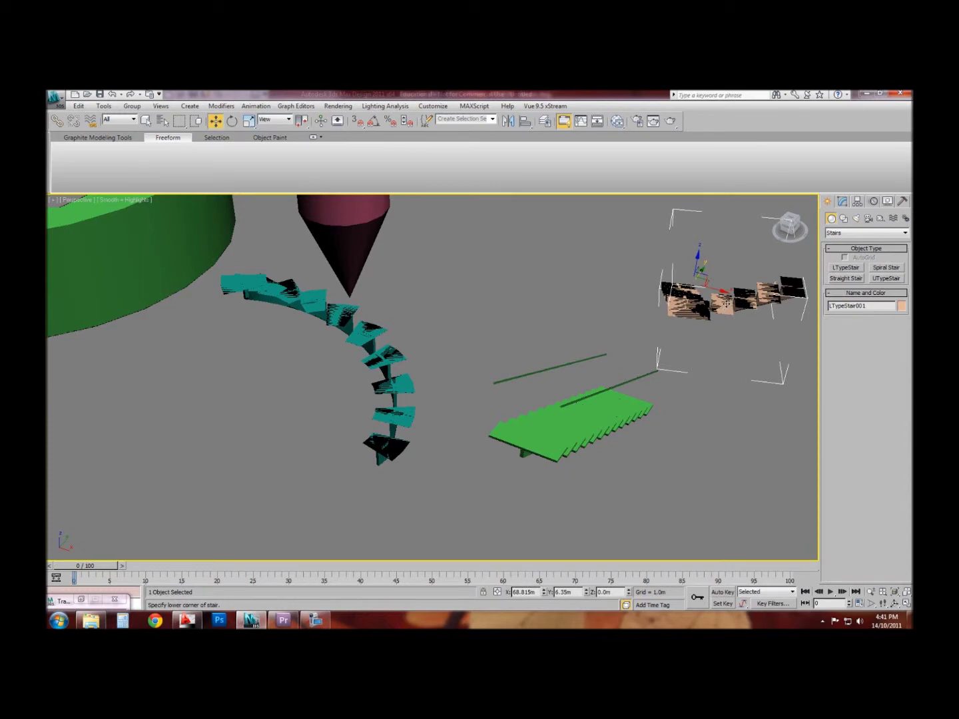
key(Delete)
Step: Select the green straight stair and show its modifiable parameters
click(584, 426)
alt+middle_drag(608, 429, 579, 390)
click(843, 201)
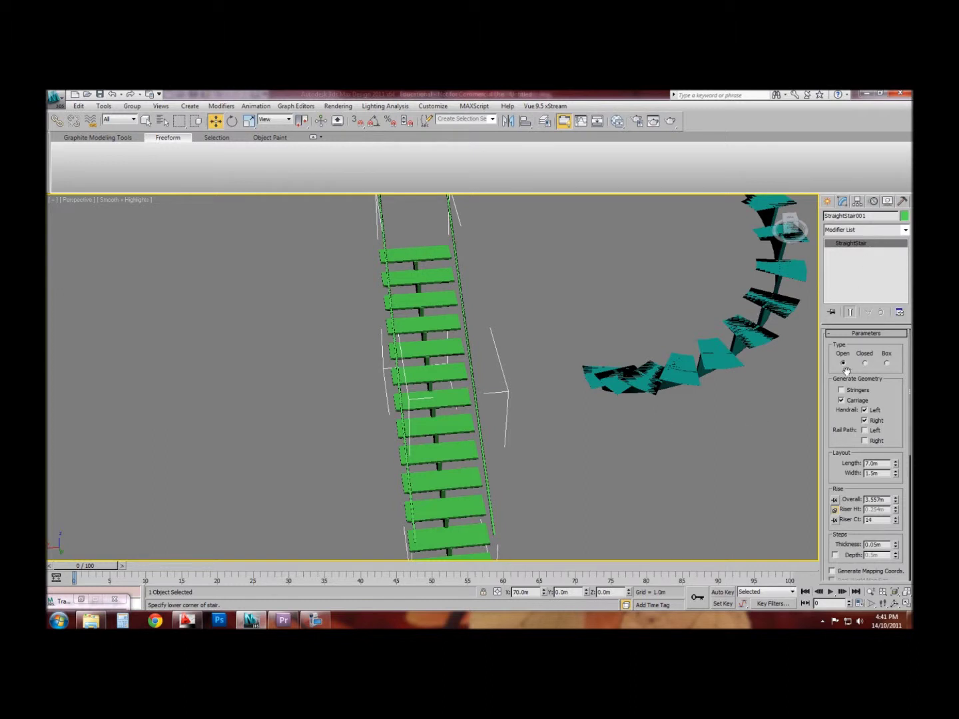
alt+middle_drag(666, 353, 525, 355)
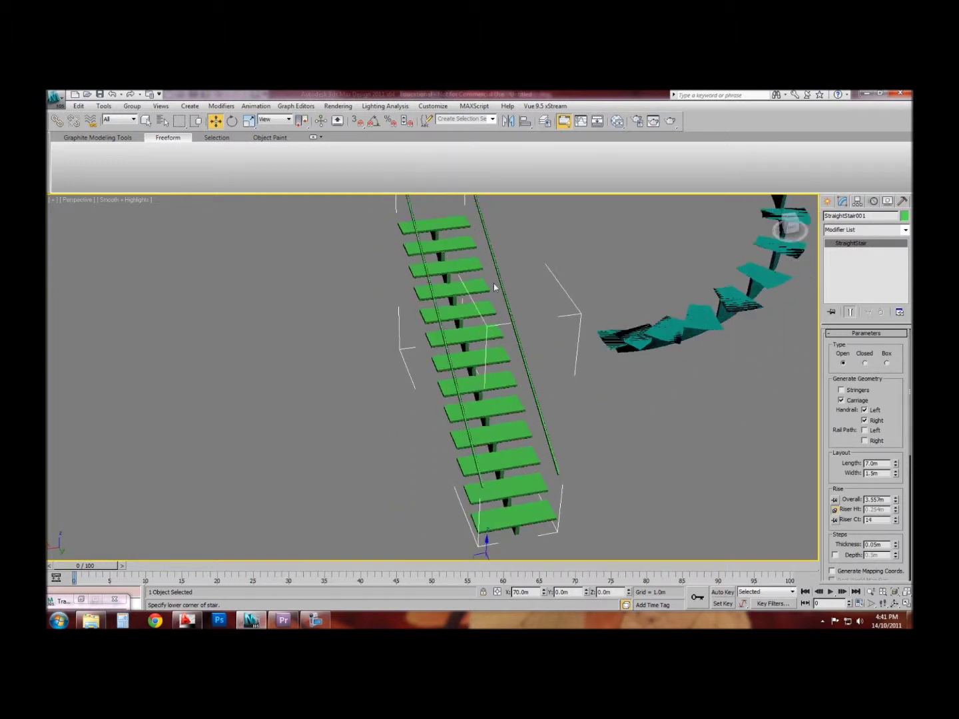
middle_drag(494, 288, 497, 358)
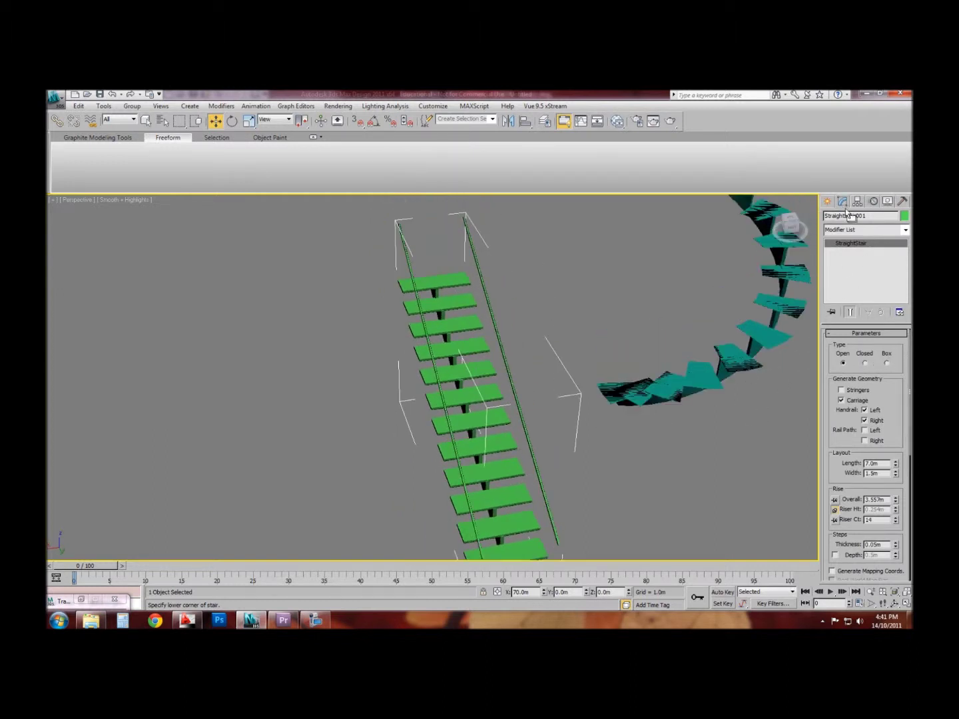
Step: Try the Closed and Box types on the straight stair and return it to Open
click(865, 363)
alt+middle_drag(563, 381, 549, 358)
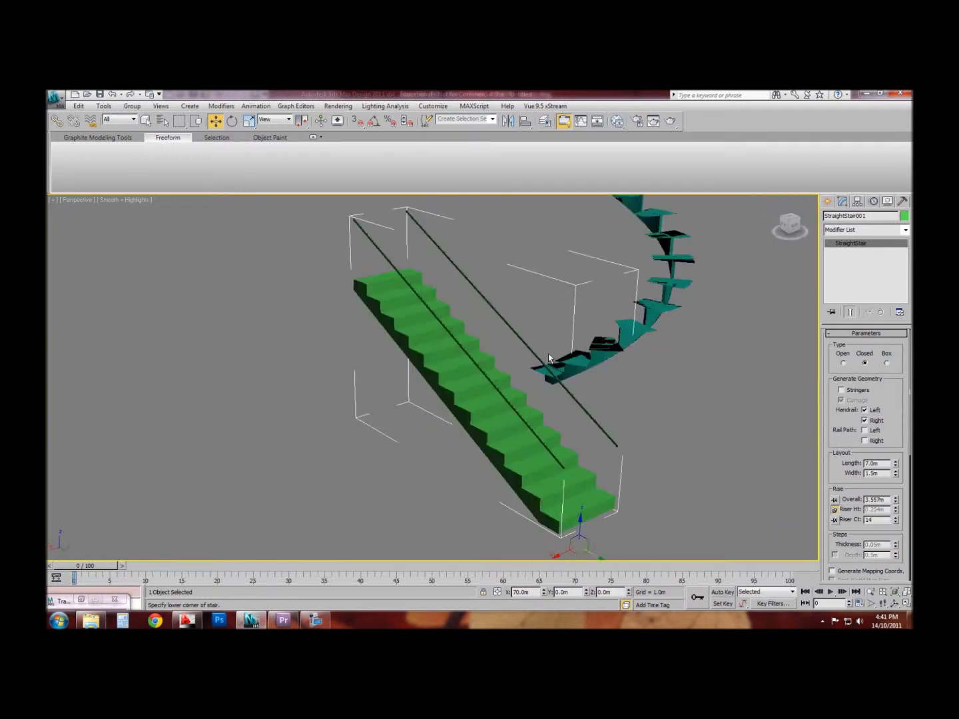
click(886, 364)
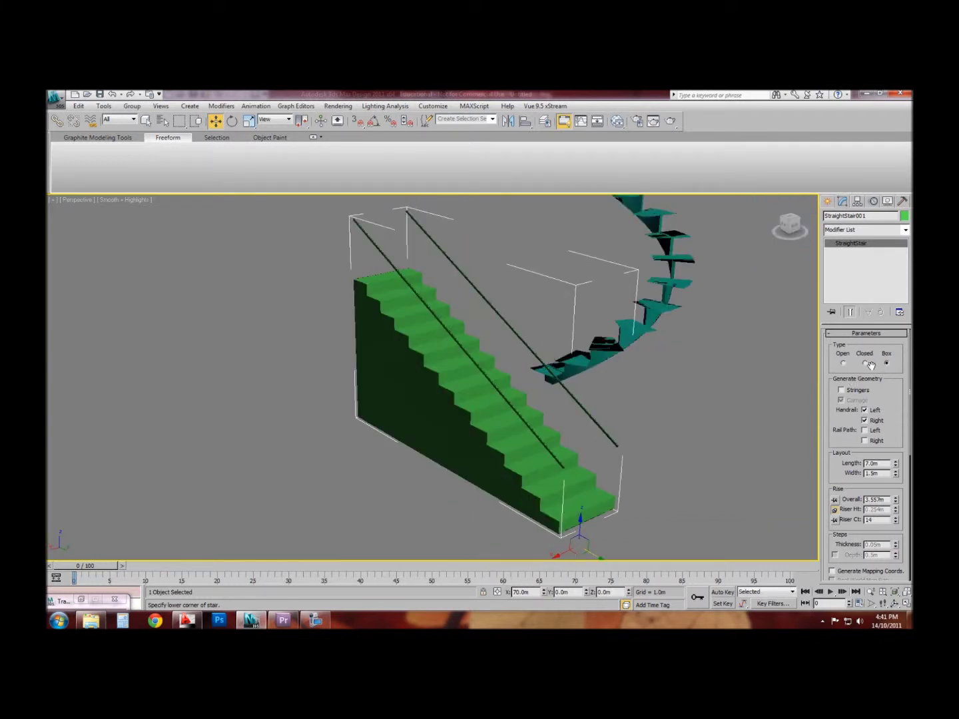
click(843, 364)
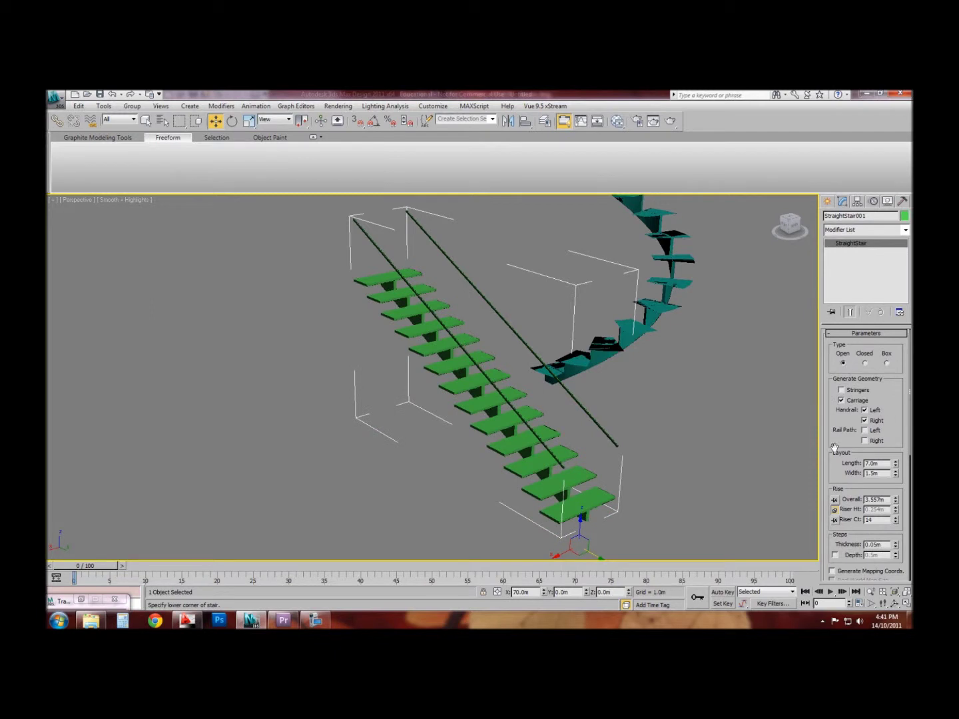
Step: Try lengthening the straight stair to about 13 m and changing its width, undoing each change
drag(838, 441, 839, 384)
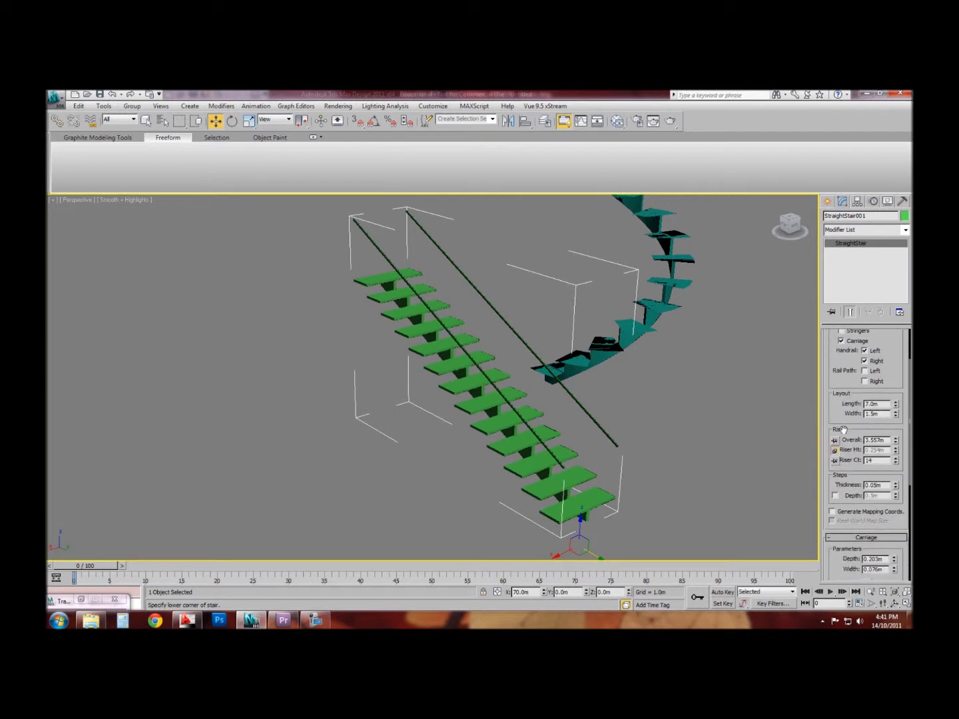
drag(896, 405, 896, 400)
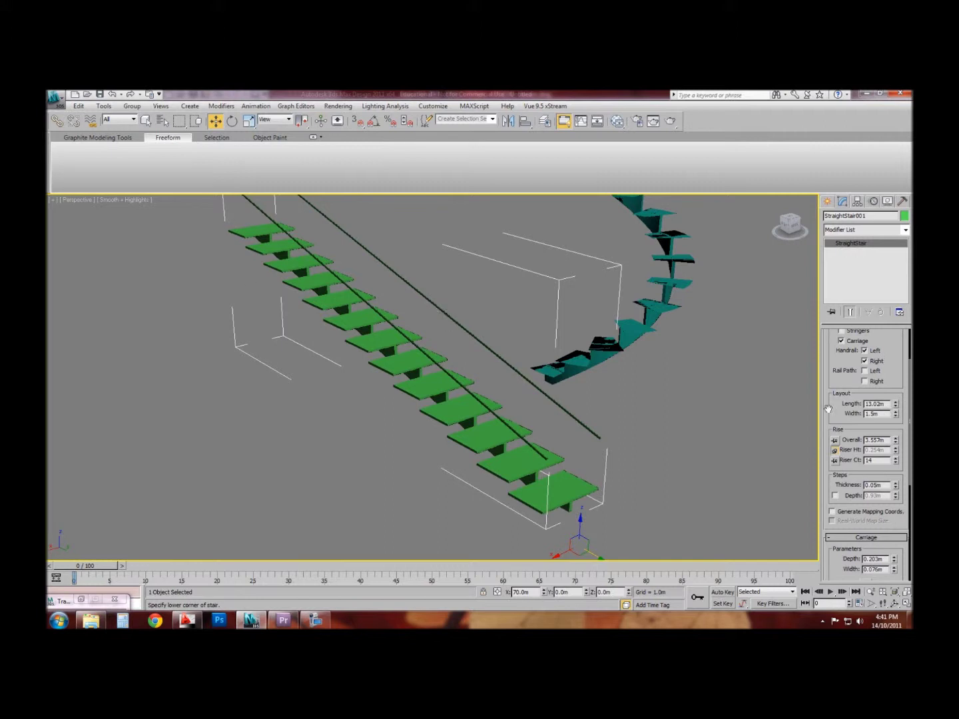
key(ctrl+z)
drag(896, 415, 894, 335)
key(ctrl+z)
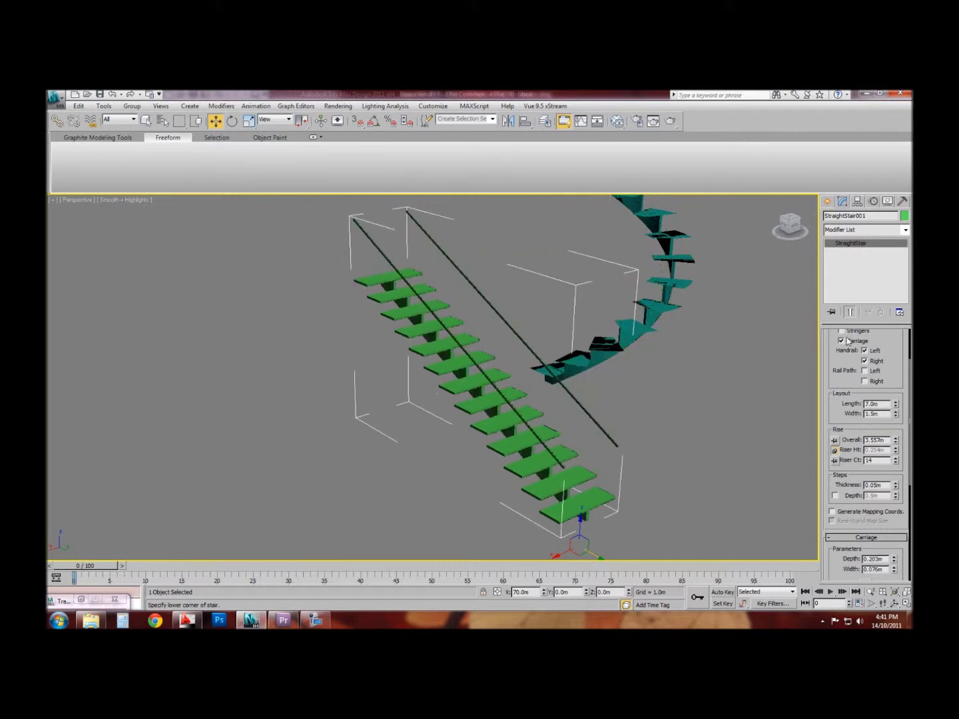
Step: Remove the carriage and the right handrail from the straight stair, keeping only the left handrail
click(849, 341)
alt+middle_drag(545, 367, 546, 396)
click(879, 353)
click(876, 362)
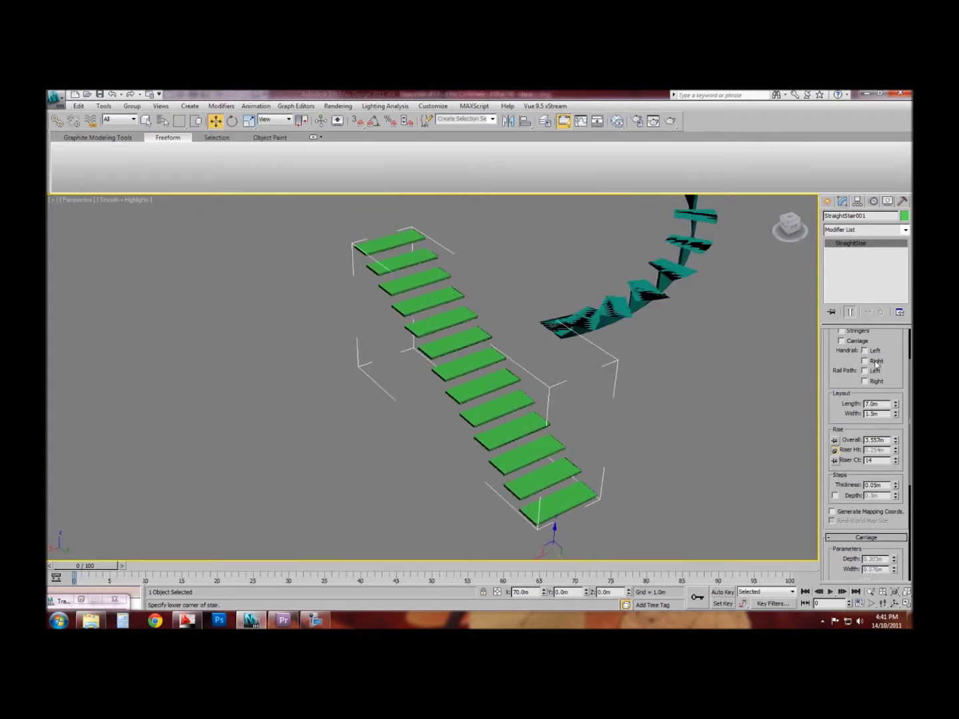
click(876, 351)
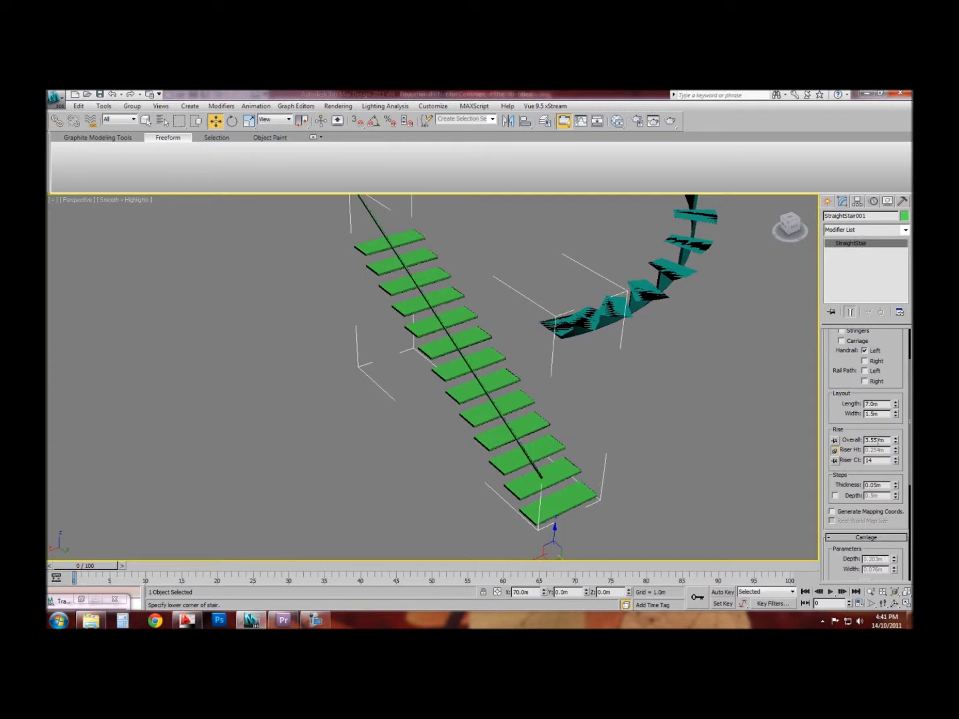
Step: Reduce the straight stair's overall rise to 3.303 m and try lower riser counts before settling on 13
mouse_move(897, 440)
mouse_down()
mouse_move(894, 396)
mouse_move(895, 442)
mouse_up()
scroll(647, 432, down, 3)
middle_drag(657, 435, 653, 454)
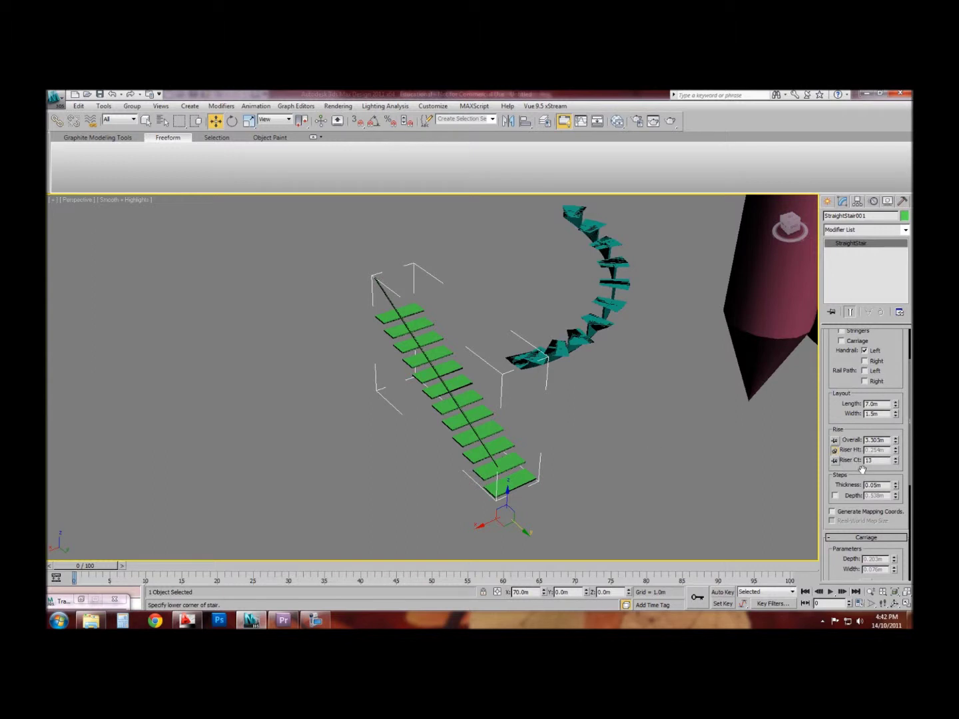
click(896, 463)
click(896, 463)
click(896, 463)
click(897, 459)
click(897, 459)
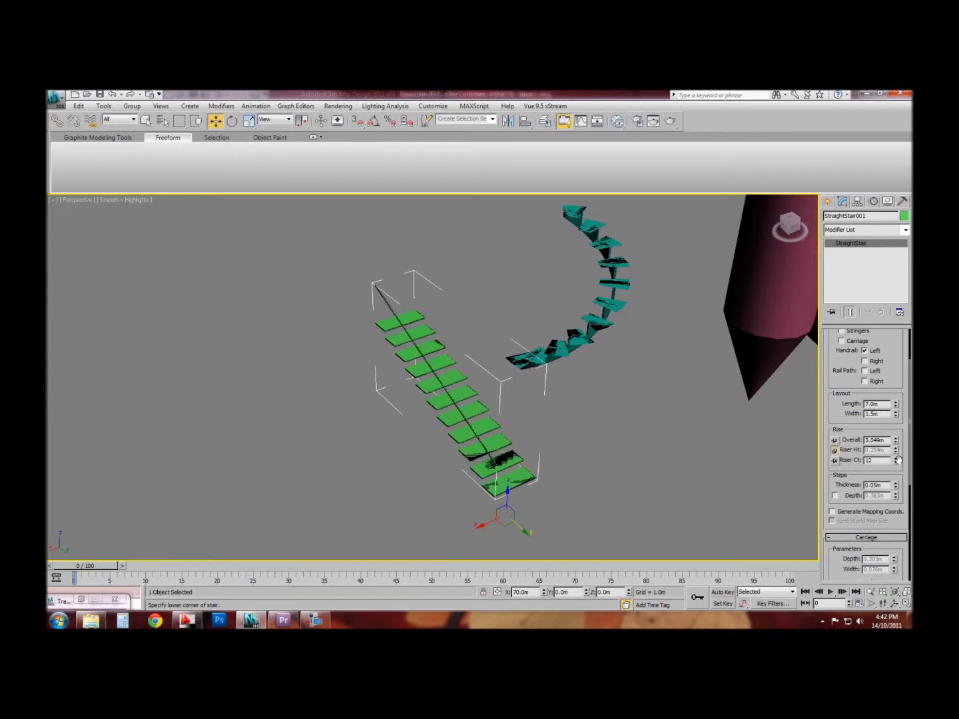
click(897, 459)
Step: Set the straight stair's step thickness to 0.059 m
scroll(842, 474, down, 1)
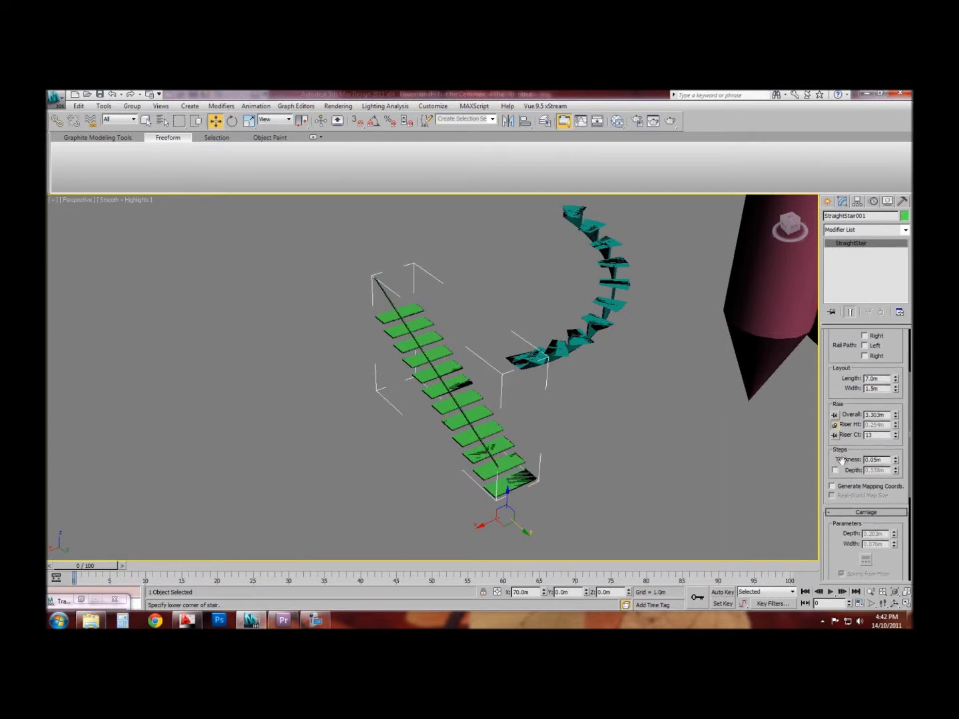
mouse_move(895, 459)
mouse_down()
mouse_move(884, 396)
mouse_move(886, 450)
mouse_up()
click(505, 455)
click(492, 452)
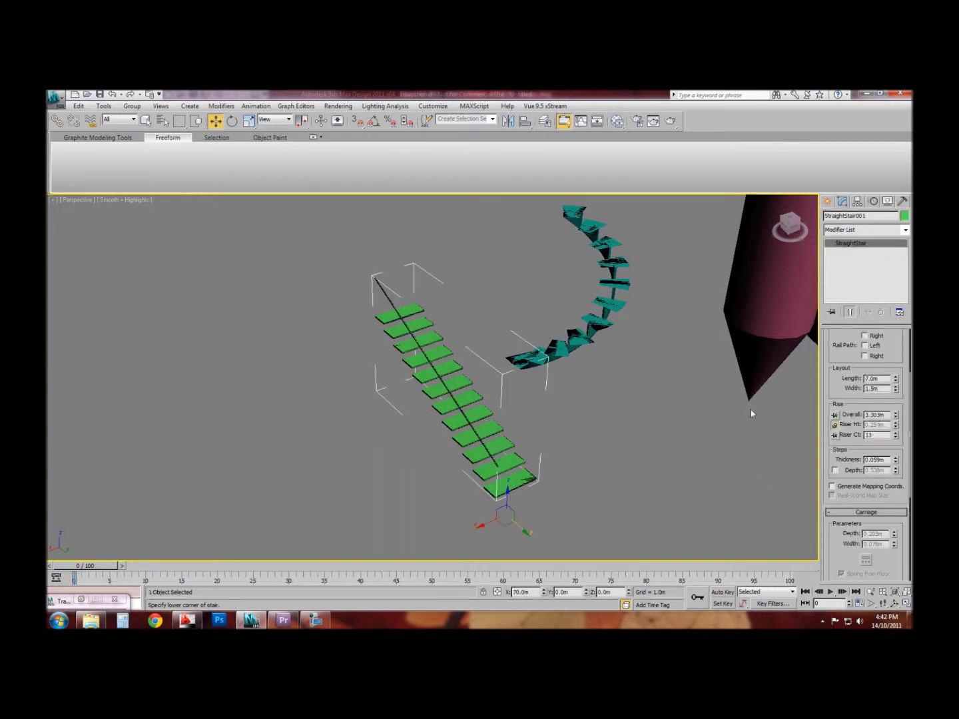
Step: Select the teal spiral stair and change its type to Closed
click(579, 414)
middle_drag(633, 360, 576, 437)
click(532, 409)
key(z)
alt+middle_drag(436, 406, 459, 439)
scroll(478, 400, down, 3)
scroll(449, 377, up, 4)
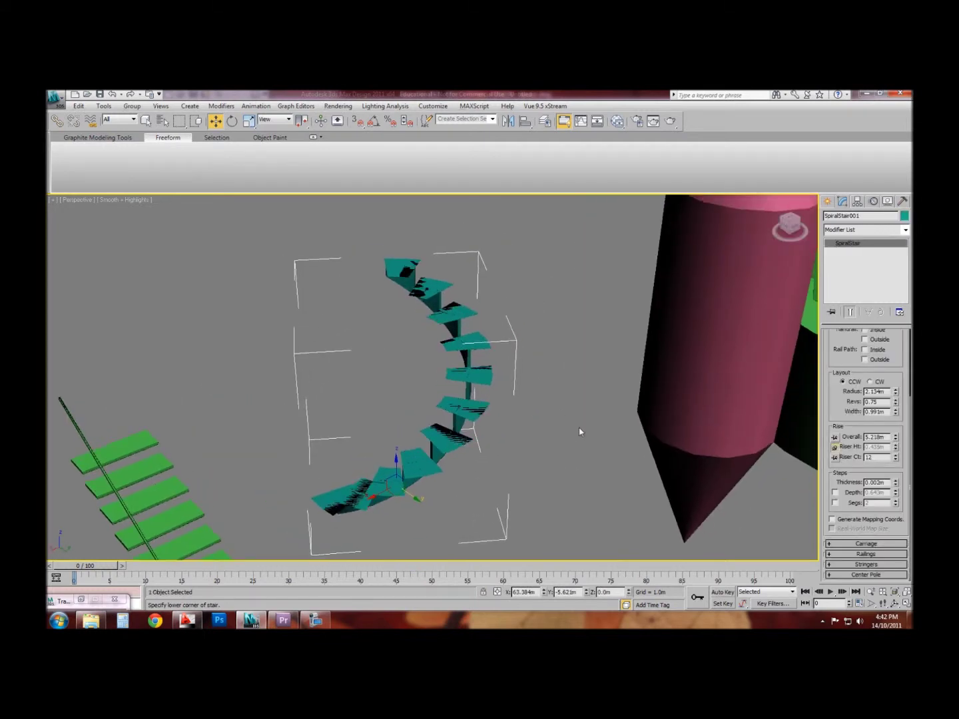
scroll(849, 356, up, 4)
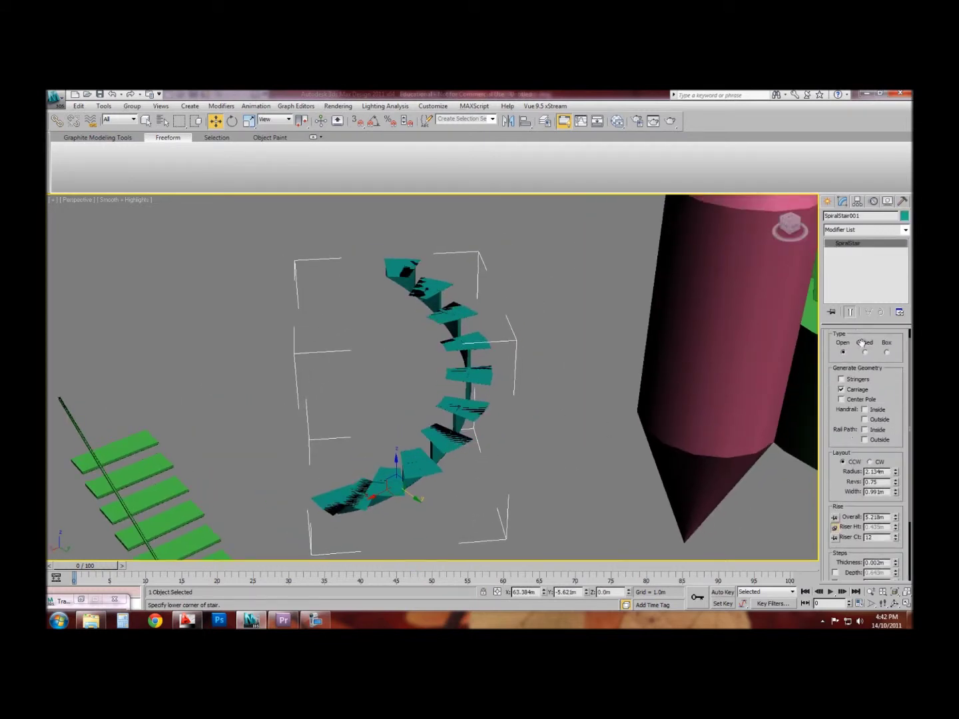
click(865, 353)
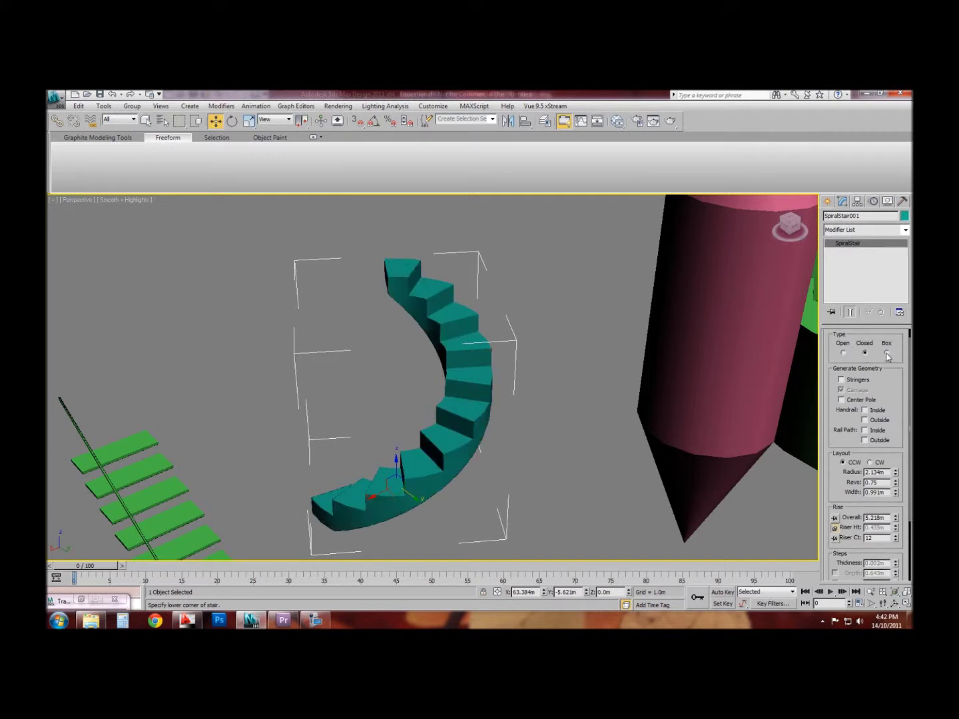
Step: Try the spiral stair as Box, set its type to Open, and replace its carriage with a center pole
click(887, 353)
click(846, 353)
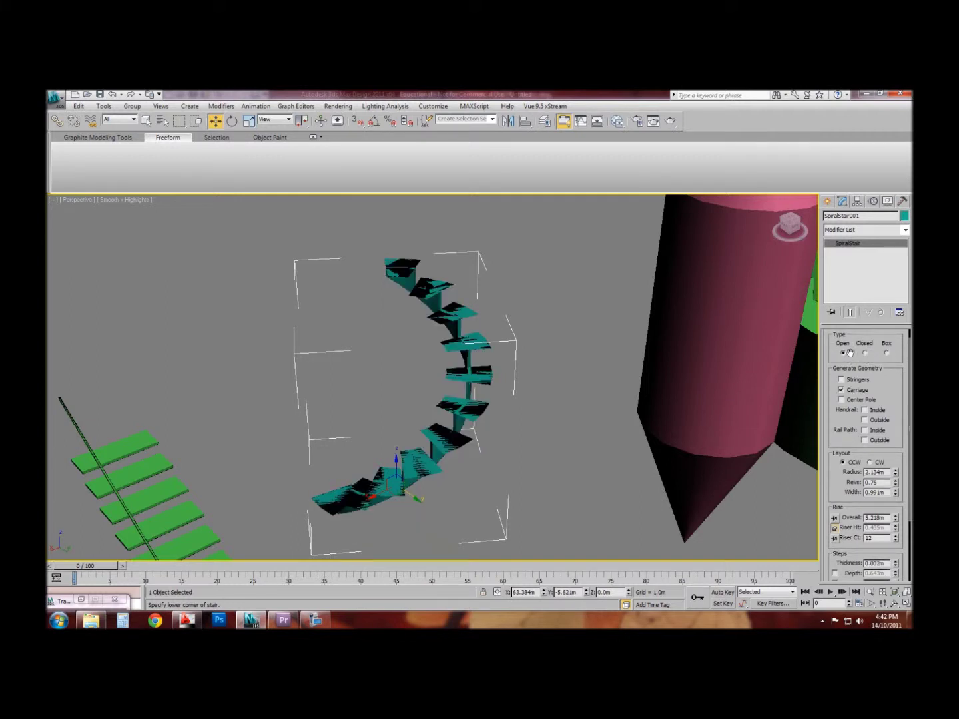
click(856, 391)
click(856, 401)
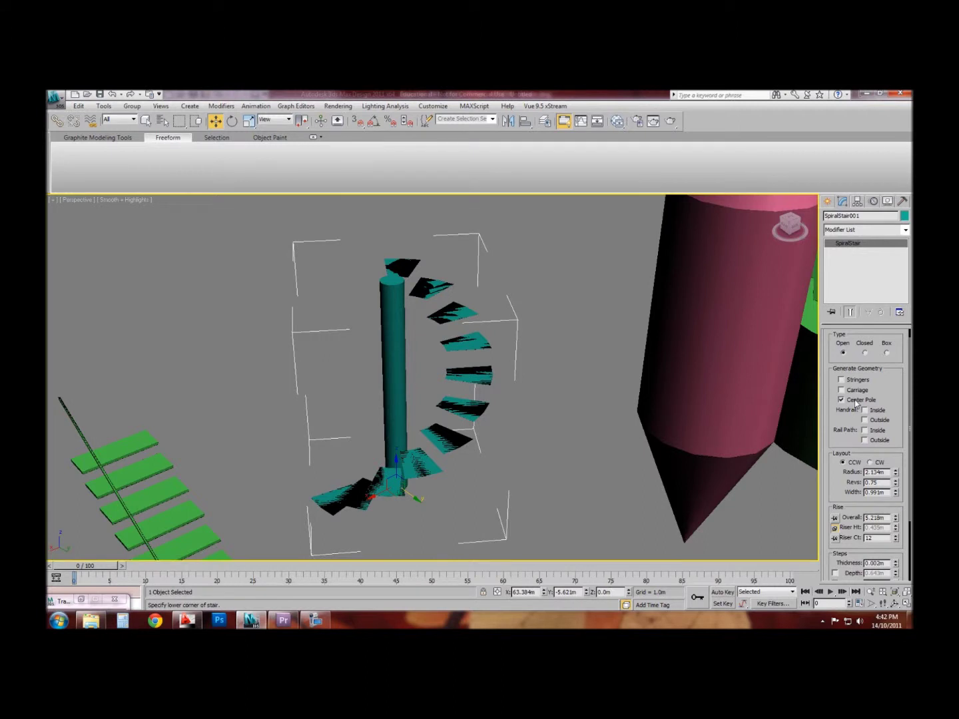
click(856, 400)
click(856, 400)
Step: Set the center pole's radius to 0.366 m with 18 segments and override its height with a lower value
drag(841, 479, 832, 342)
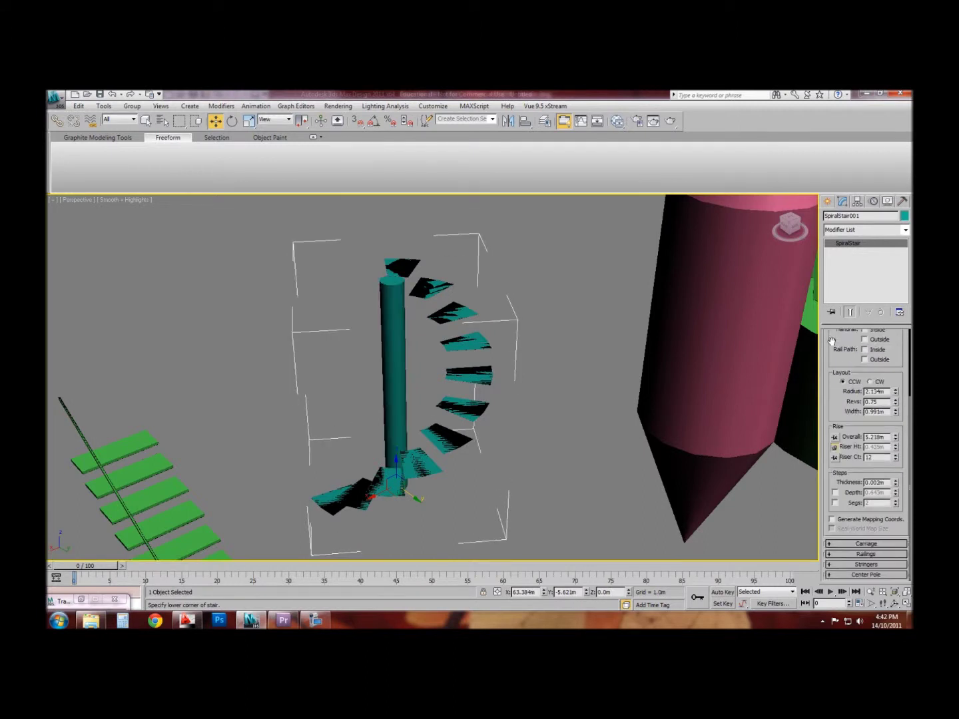
click(849, 575)
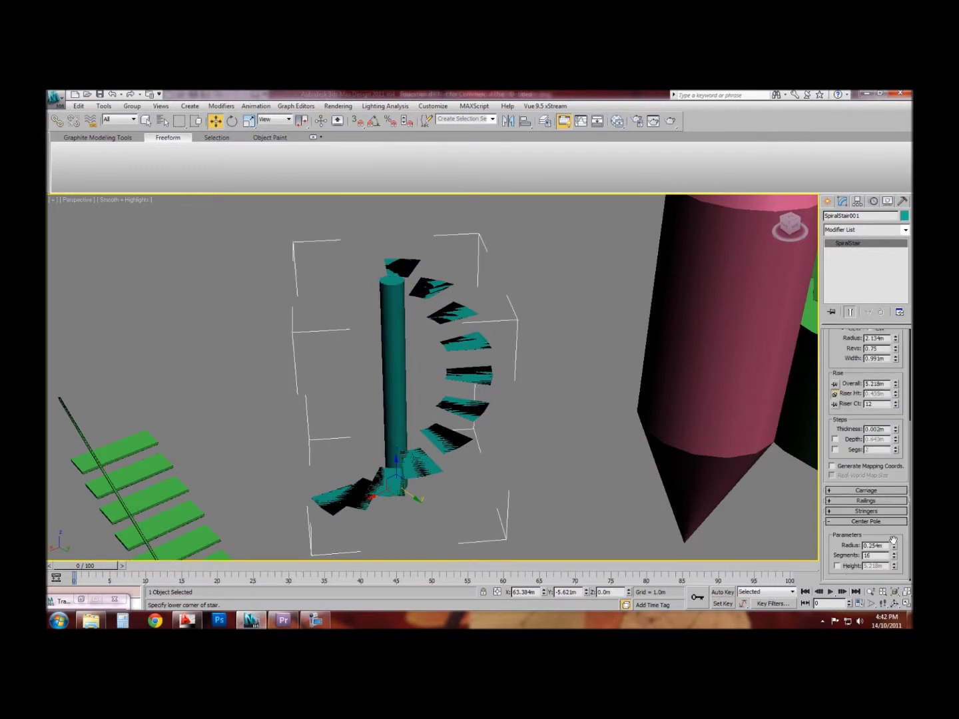
mouse_move(895, 548)
mouse_down()
mouse_move(896, 578)
mouse_move(865, 313)
mouse_move(897, 454)
mouse_move(894, 570)
mouse_move(893, 549)
mouse_up()
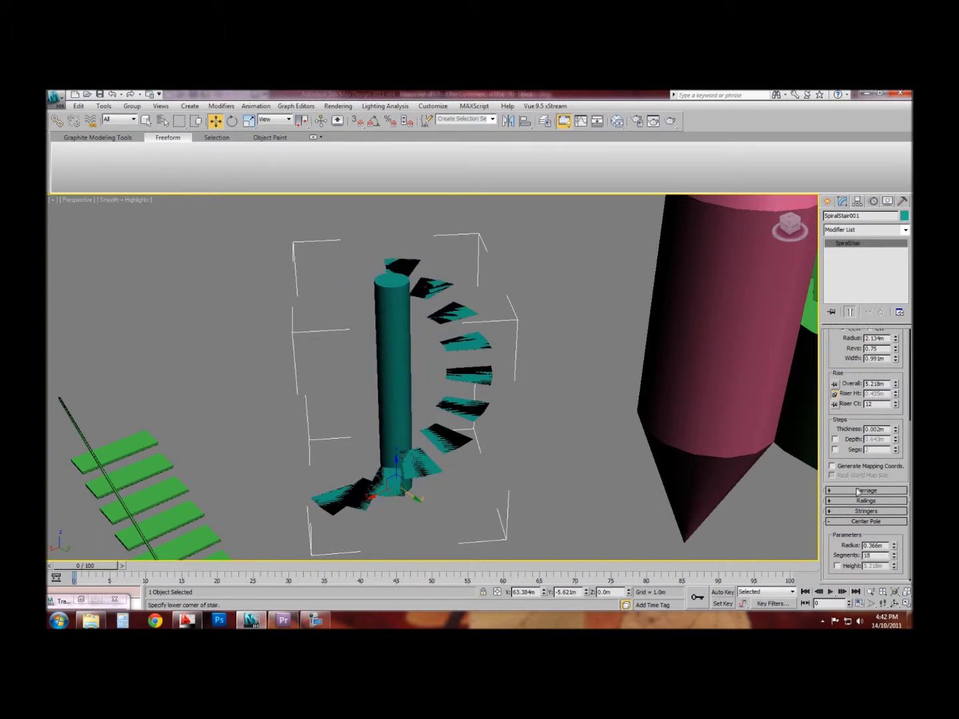
click(844, 566)
mouse_move(894, 567)
mouse_down()
mouse_move(894, 542)
mouse_move(895, 583)
mouse_up()
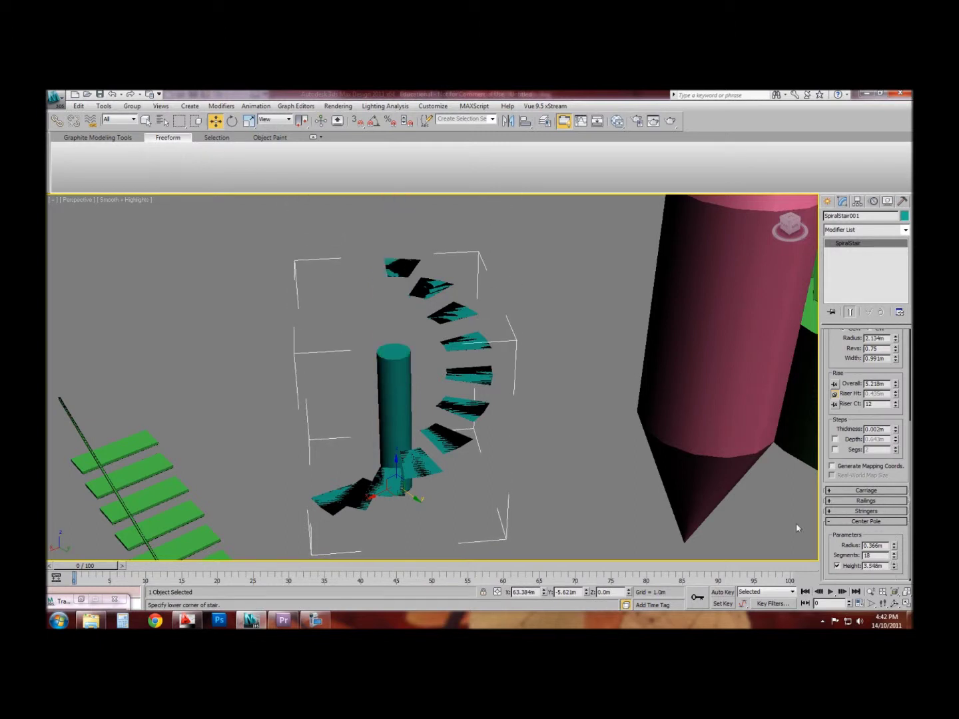
drag(843, 365, 859, 520)
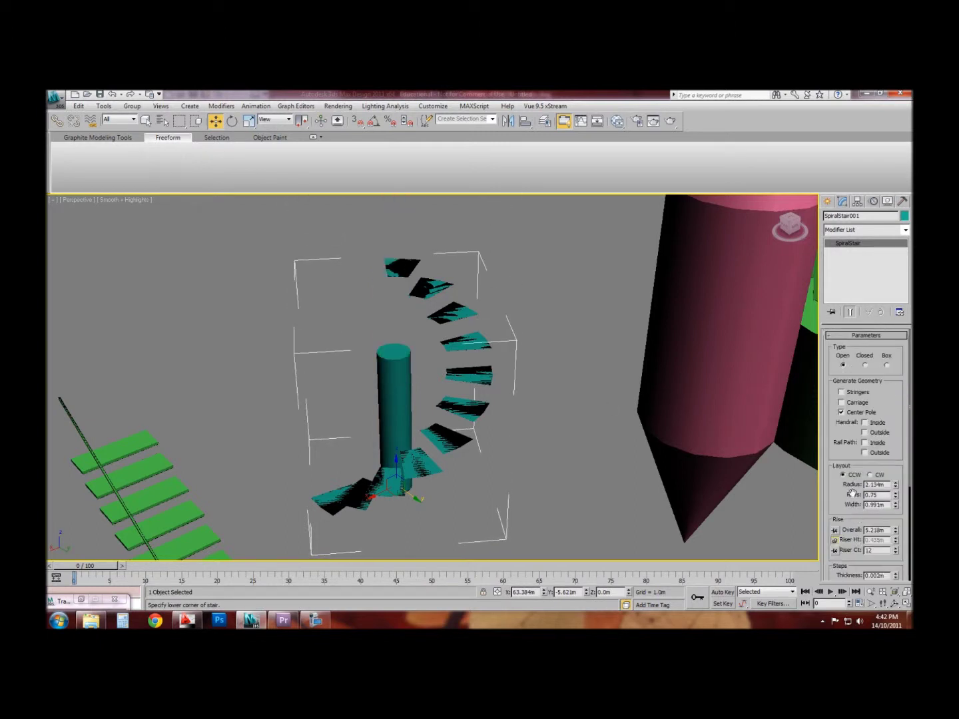
Step: Remove the spiral stair's center pole, try the stringers, and turn the carriage back on
click(841, 412)
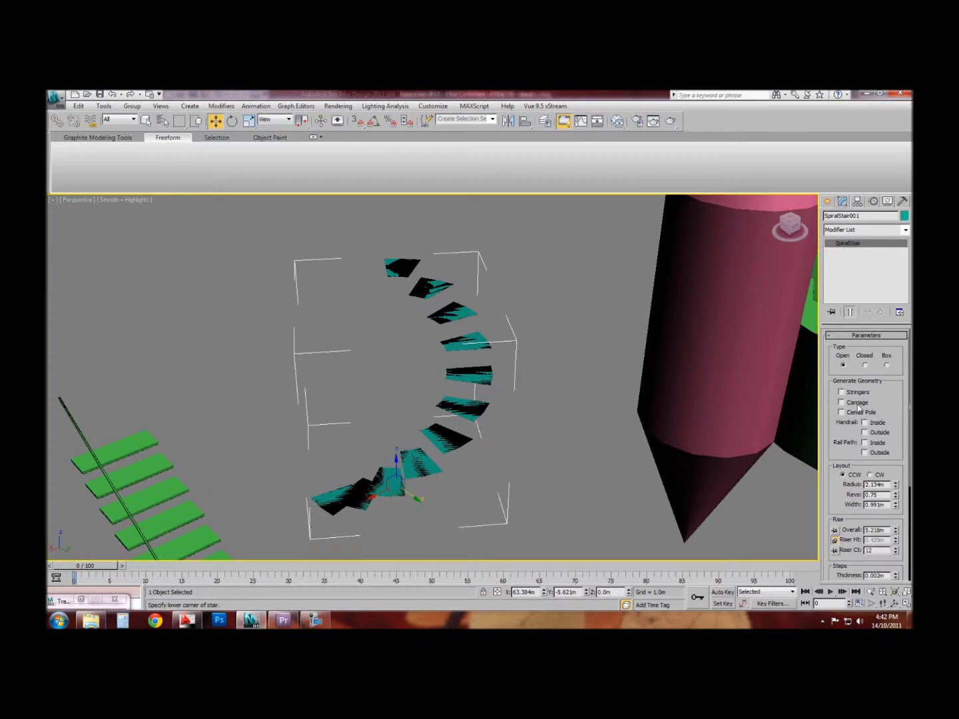
click(842, 393)
click(858, 393)
click(858, 402)
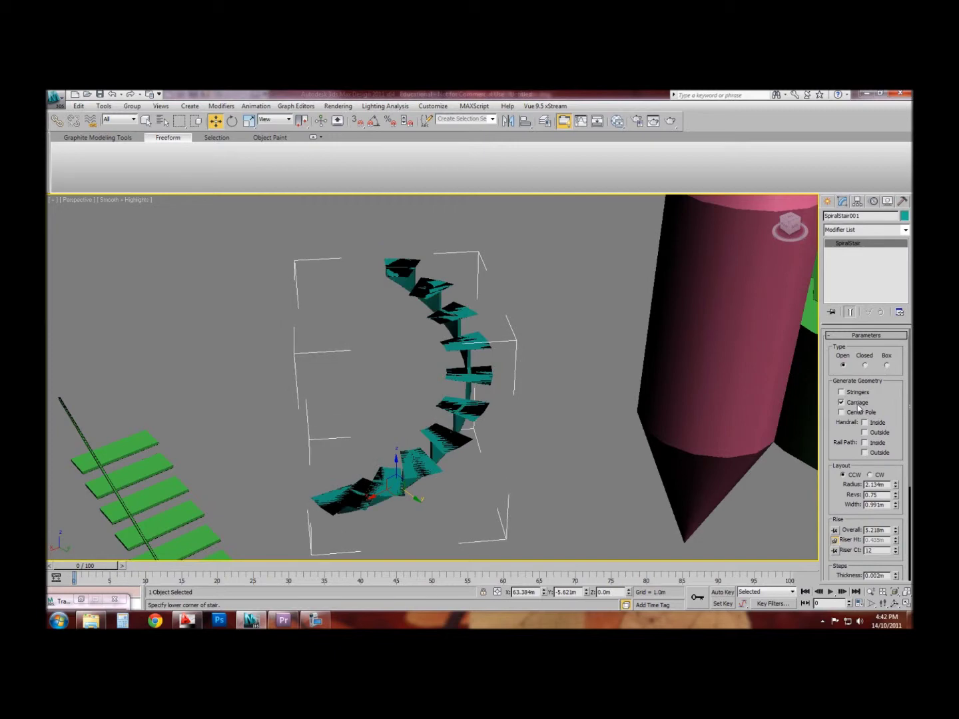
Step: Try the spiral stair clockwise, return to counterclockwise, and set the layout radius to 2.774 m and the revolutions to 1.49
click(877, 475)
alt+middle_drag(407, 389, 471, 418)
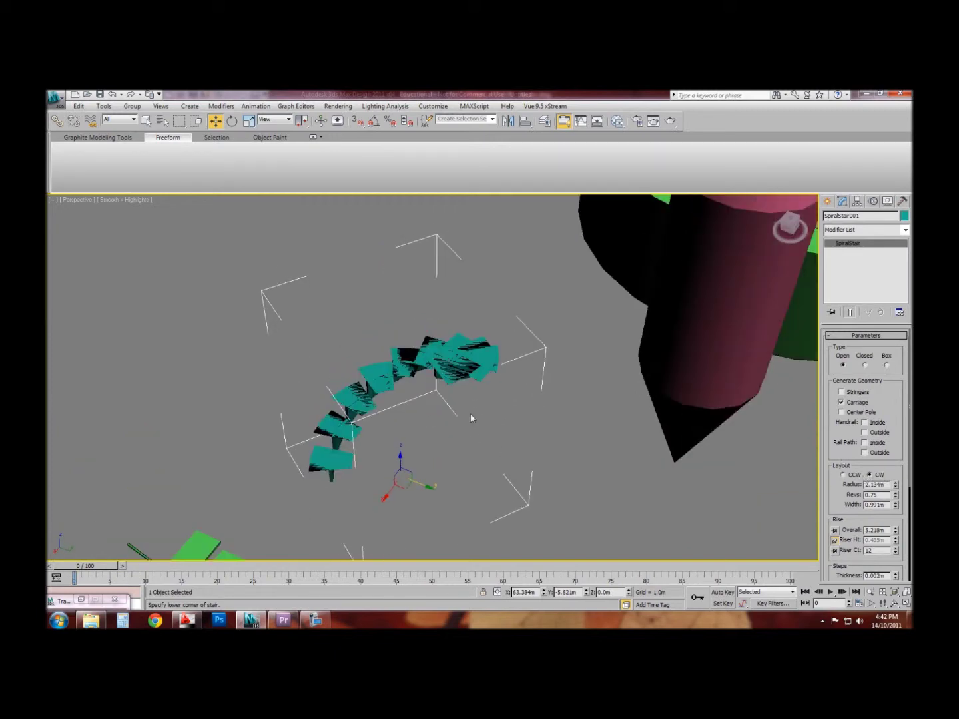
click(853, 475)
drag(896, 486, 896, 459)
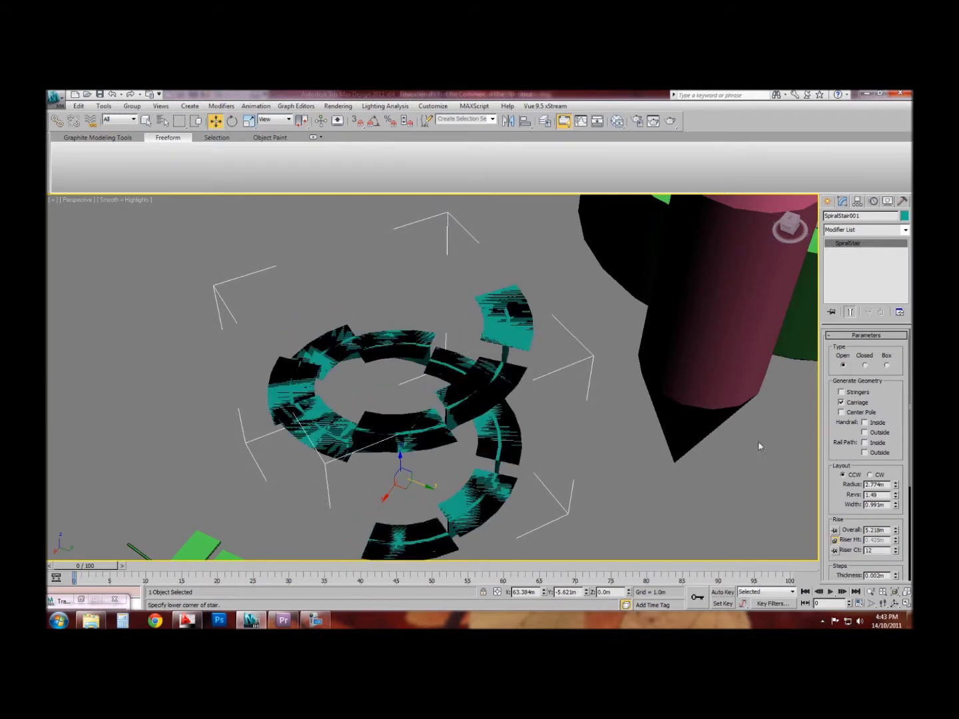
Step: Increase the spiral stair's overall rise to 8.261 m while its riser height is locked
alt+middle_drag(759, 447, 563, 357)
drag(836, 506, 829, 478)
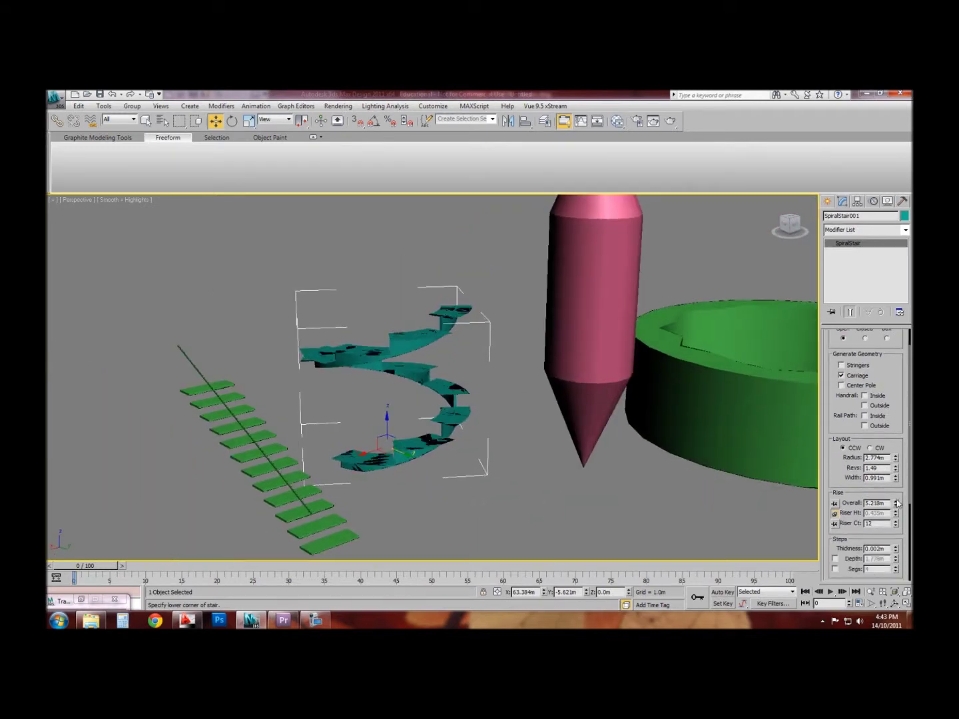
drag(896, 501, 895, 474)
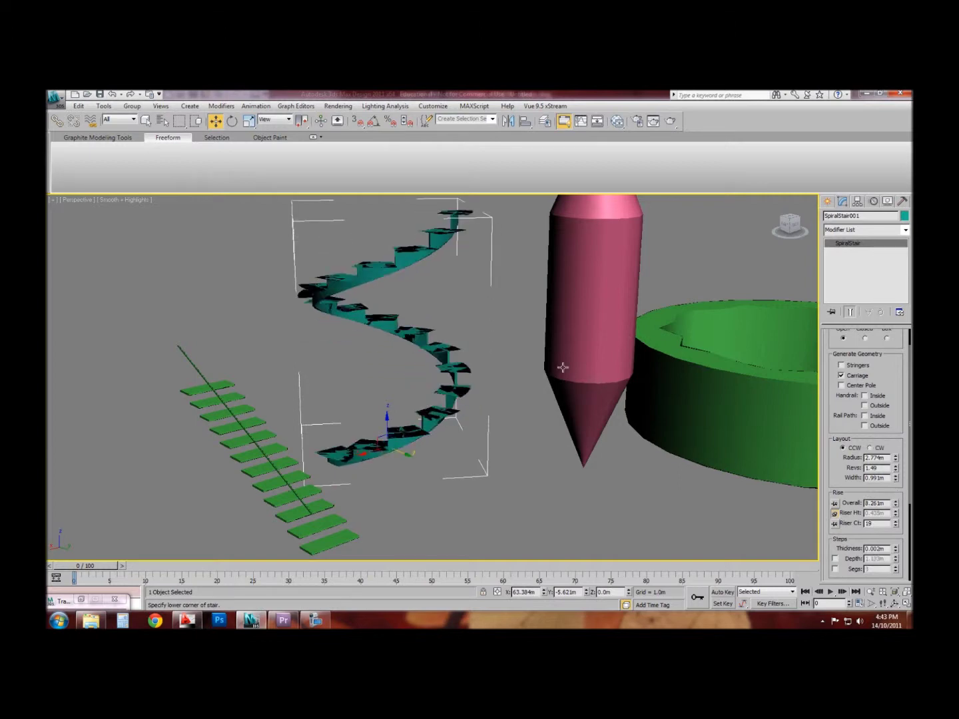
alt+middle_drag(561, 369, 571, 417)
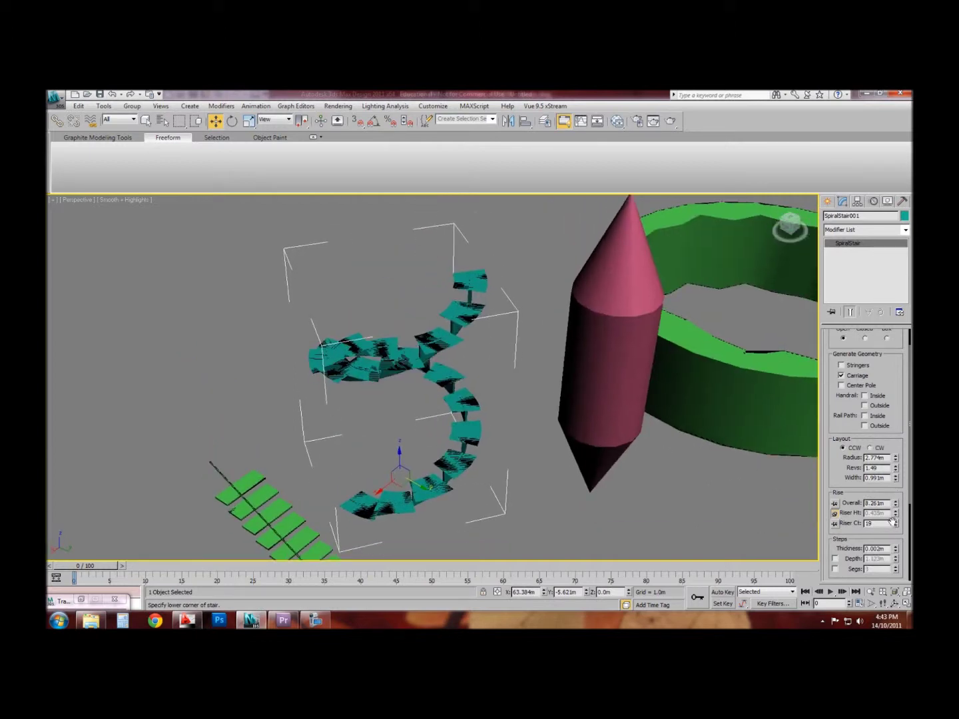
Step: Try higher riser counts such as 24 and 22 on the spiral stair, then reduce the count to 17
click(895, 520)
click(895, 520)
click(895, 521)
click(894, 520)
click(894, 520)
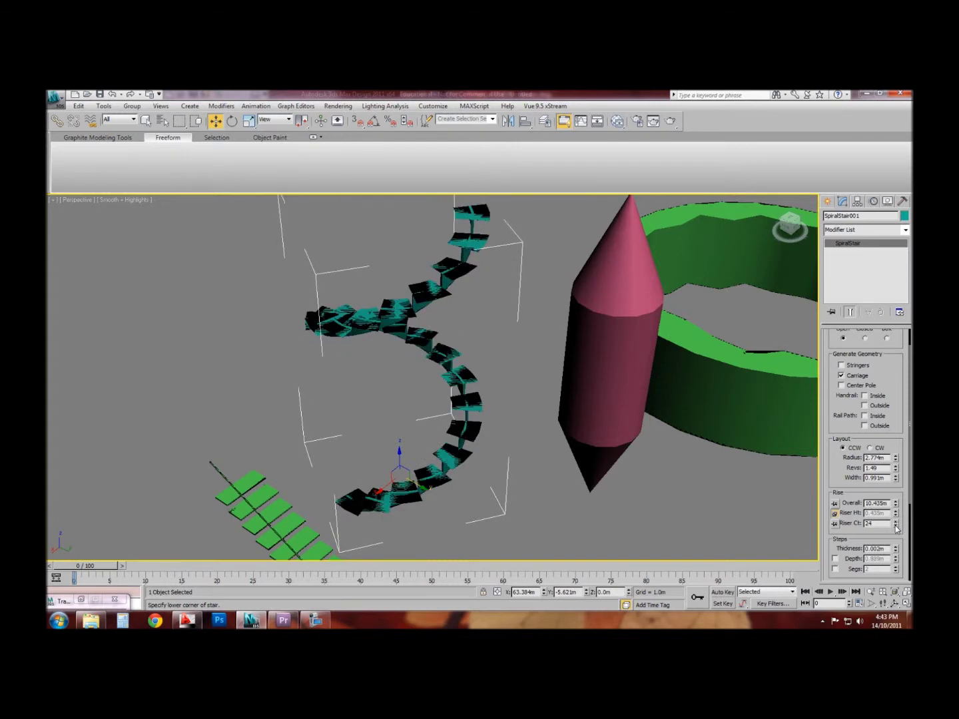
click(895, 526)
click(895, 527)
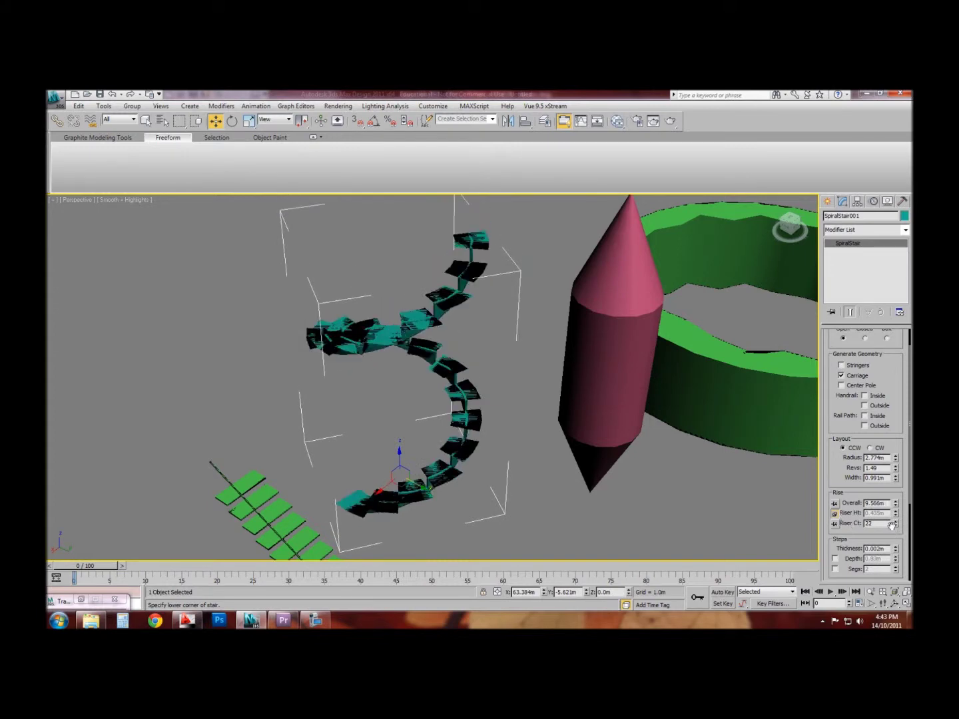
click(895, 522)
click(895, 521)
click(895, 521)
click(896, 526)
click(896, 526)
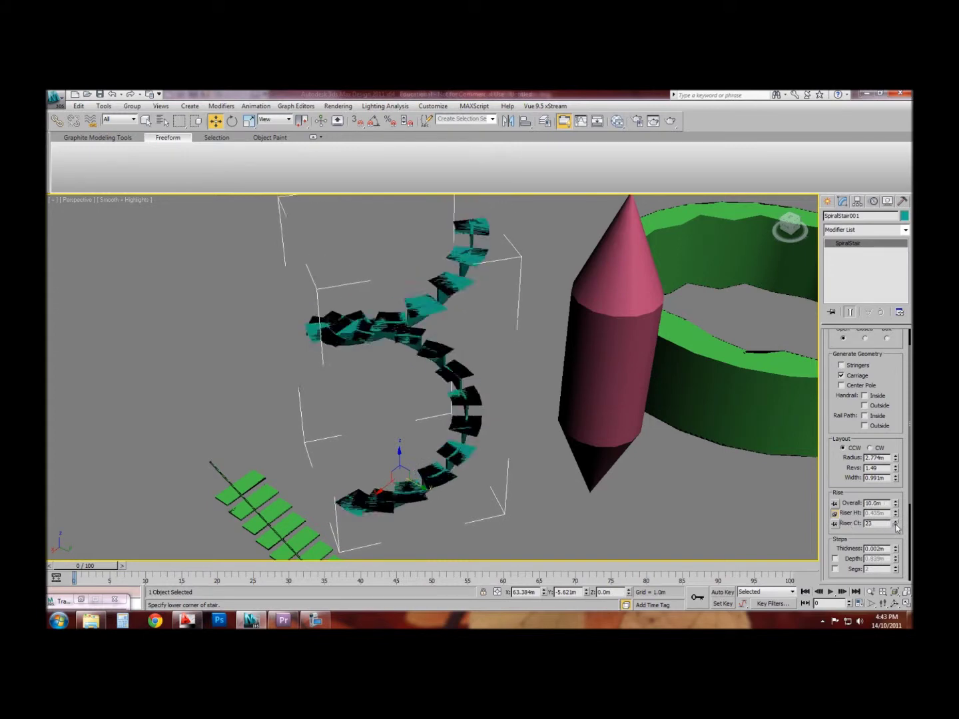
click(896, 527)
click(896, 527)
click(895, 526)
click(895, 527)
click(896, 527)
click(896, 526)
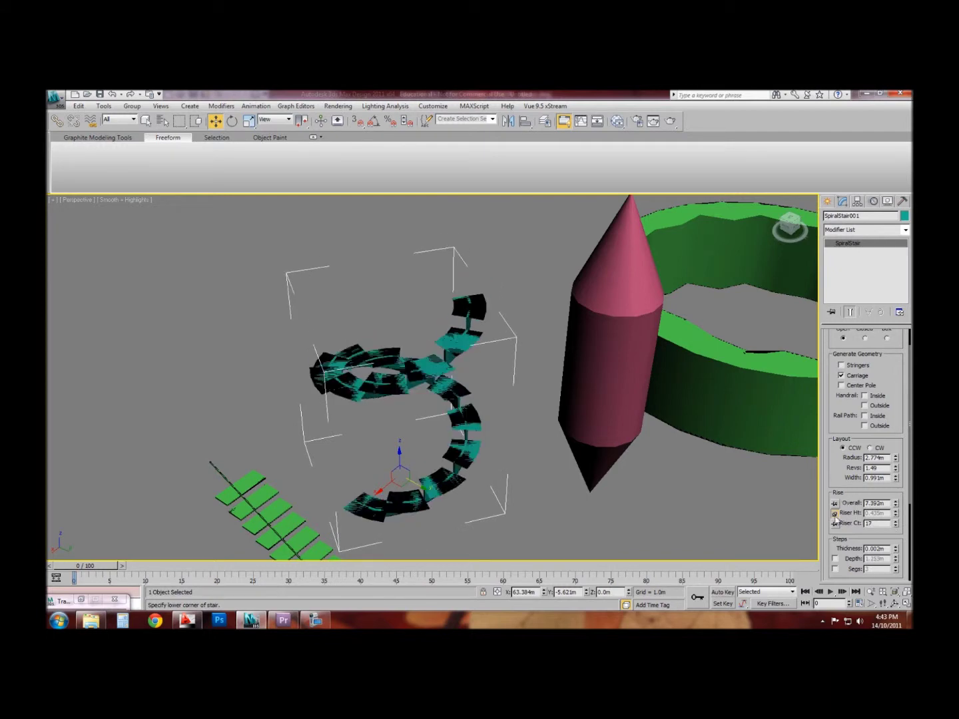
Step: Lock the spiral stair's overall rise and set its riser height to 0.411 m after trying 0.389 m
click(835, 504)
mouse_move(896, 514)
mouse_down()
mouse_move(895, 505)
mouse_move(891, 520)
mouse_move(887, 513)
mouse_up()
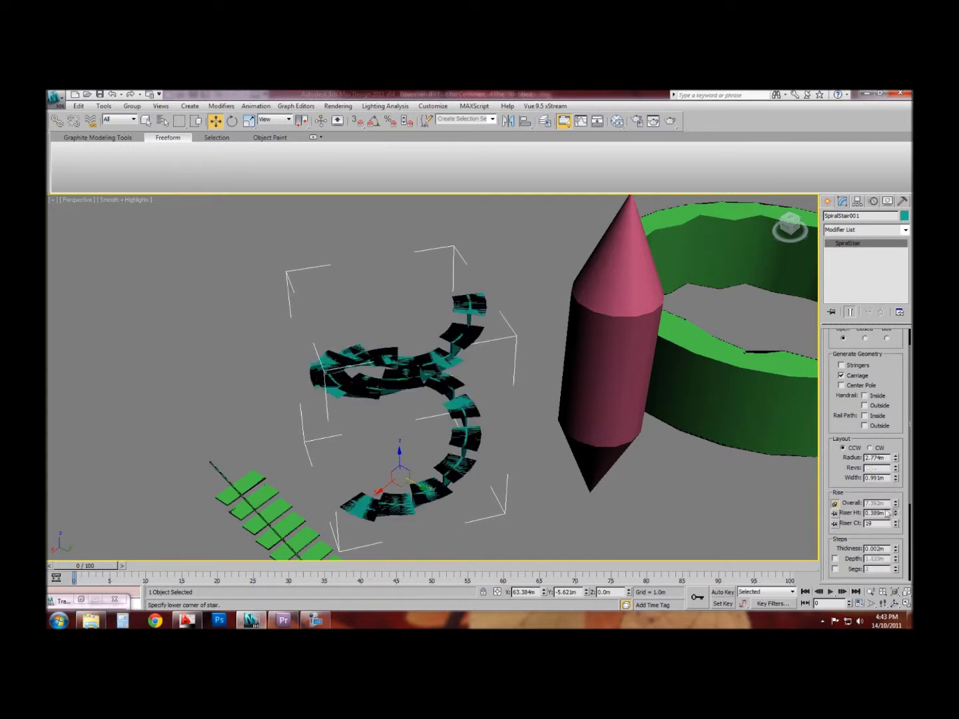
alt+middle_drag(579, 401, 570, 384)
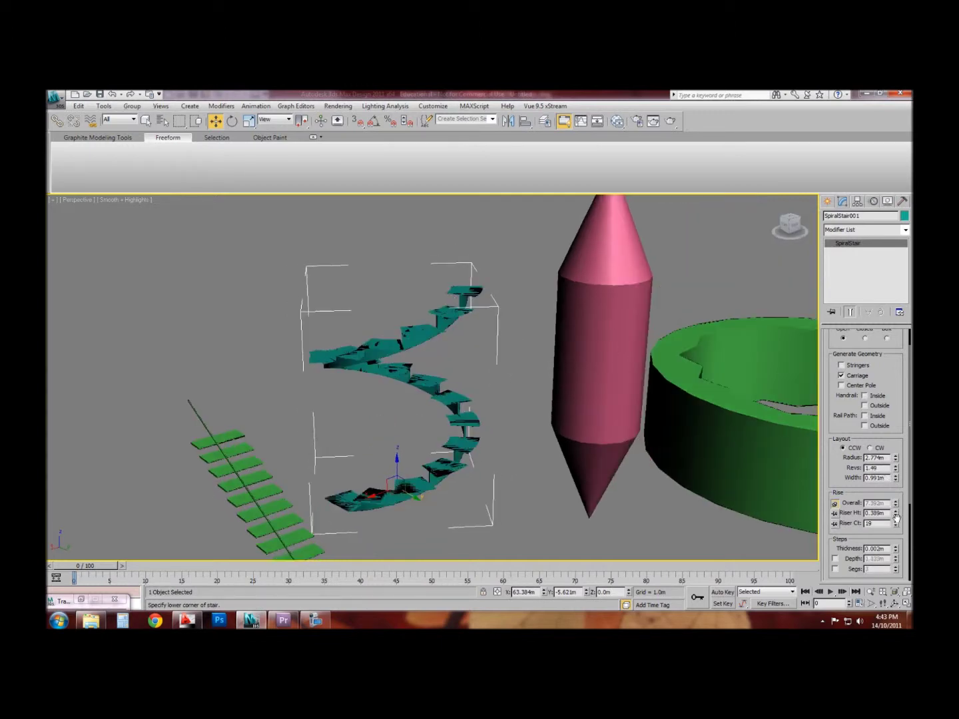
drag(896, 514, 892, 496)
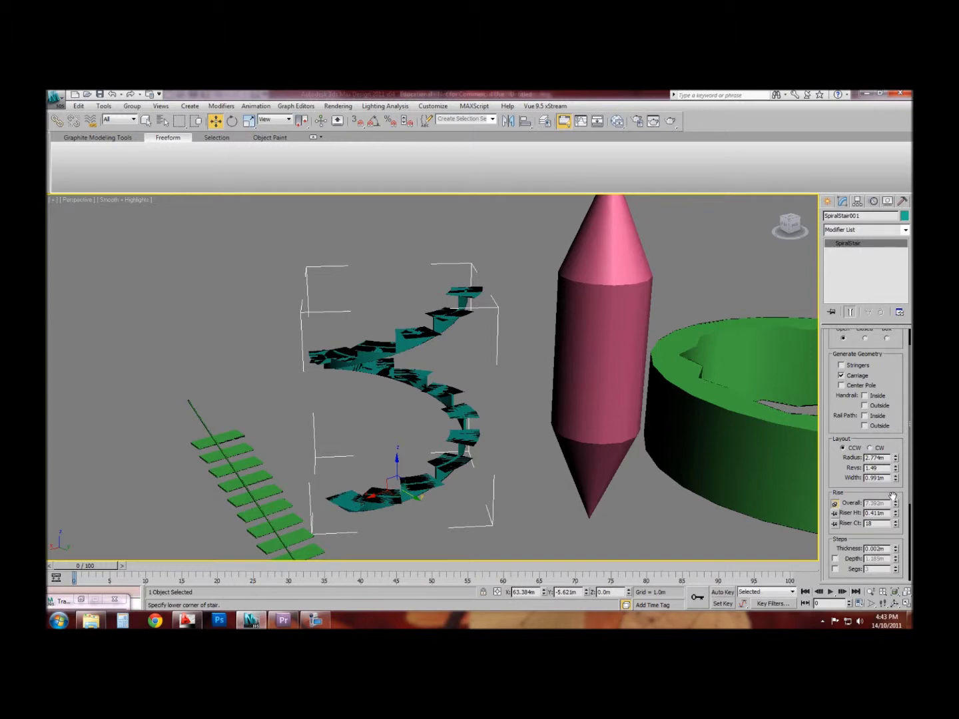
alt+middle_drag(481, 342, 506, 363)
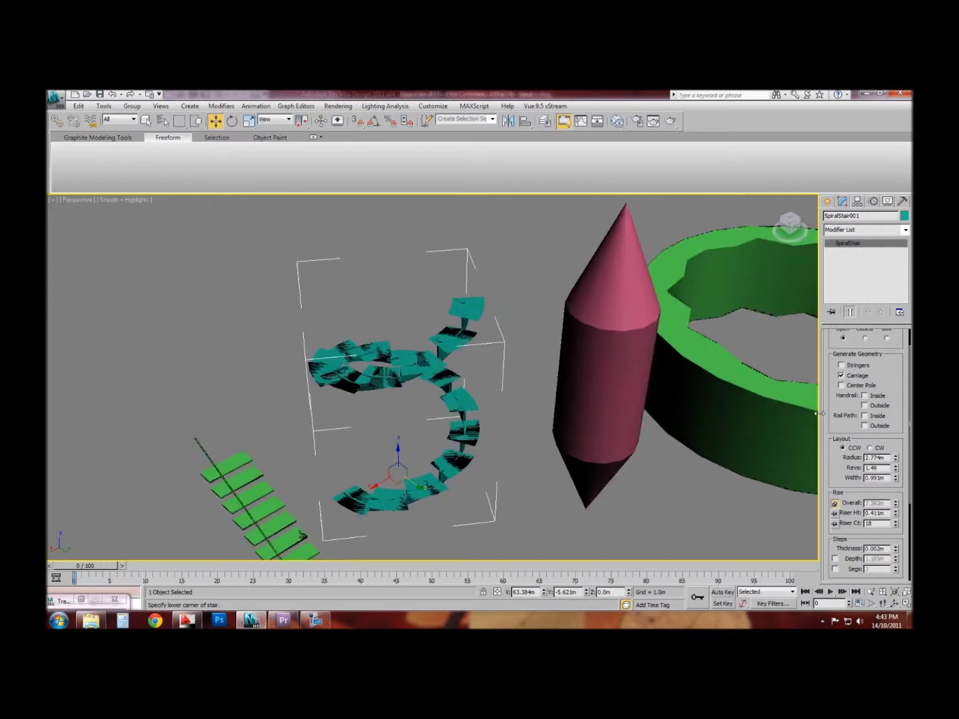
Step: Delete the teal spiral stair
click(480, 406)
click(452, 408)
key(Delete)
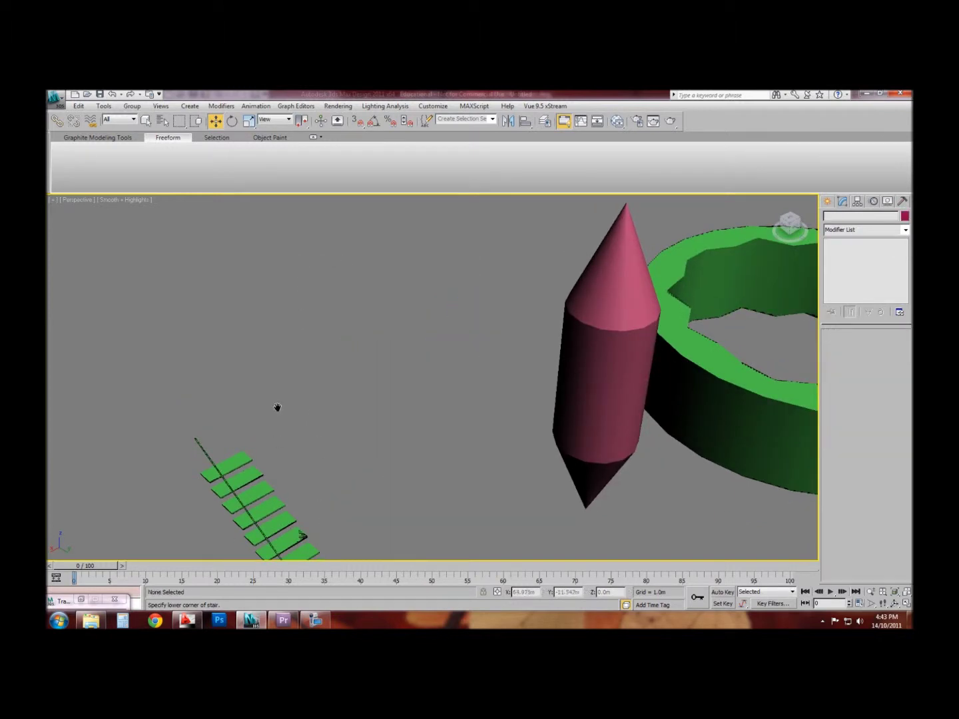
Step: Select the existing foliage tree away from the other objects
middle_drag(277, 407, 373, 336)
scroll(329, 392, down, 3)
middle_drag(271, 459, 480, 379)
scroll(454, 451, down, 5)
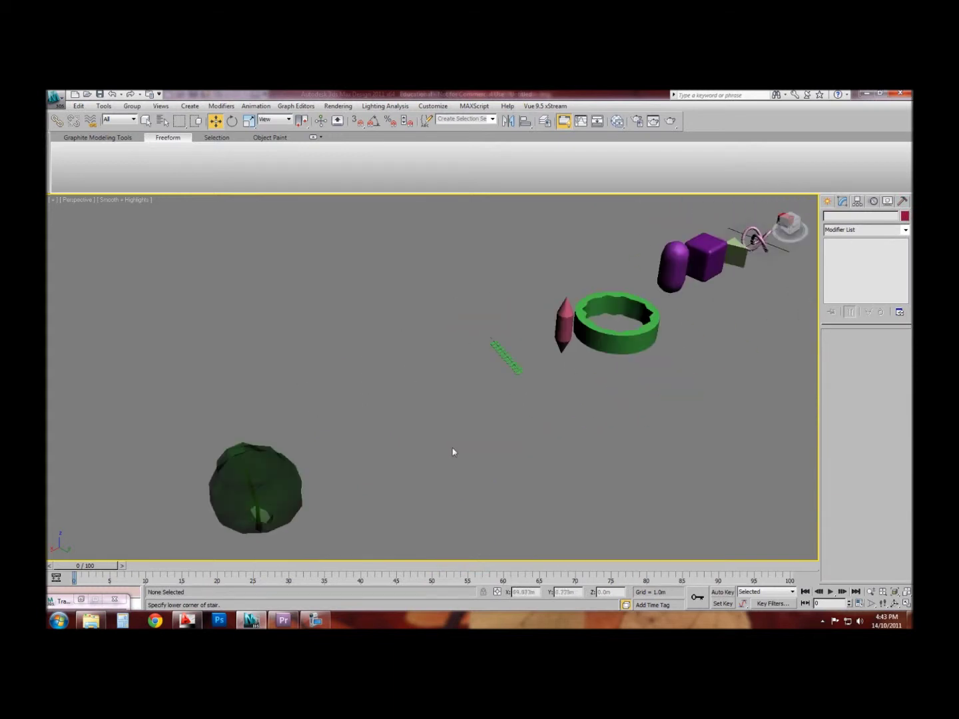
middle_drag(454, 451, 547, 403)
click(329, 471)
Step: Switch object creation to AEC Extended, browse the Foliage tool's favorite plants, and try to place a plant near the tree
click(829, 201)
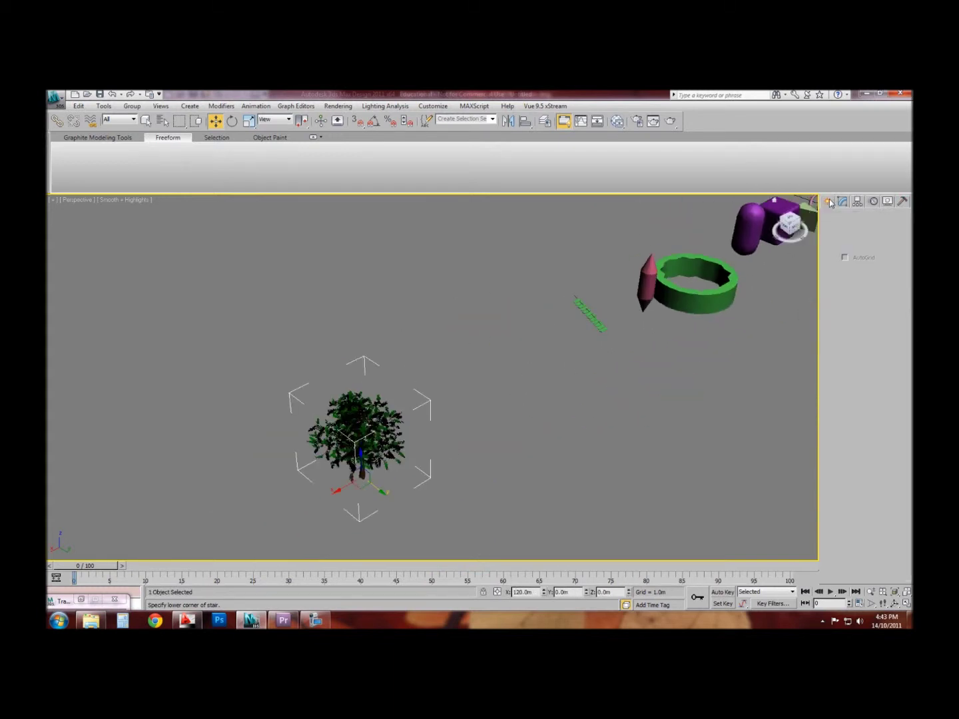
click(841, 235)
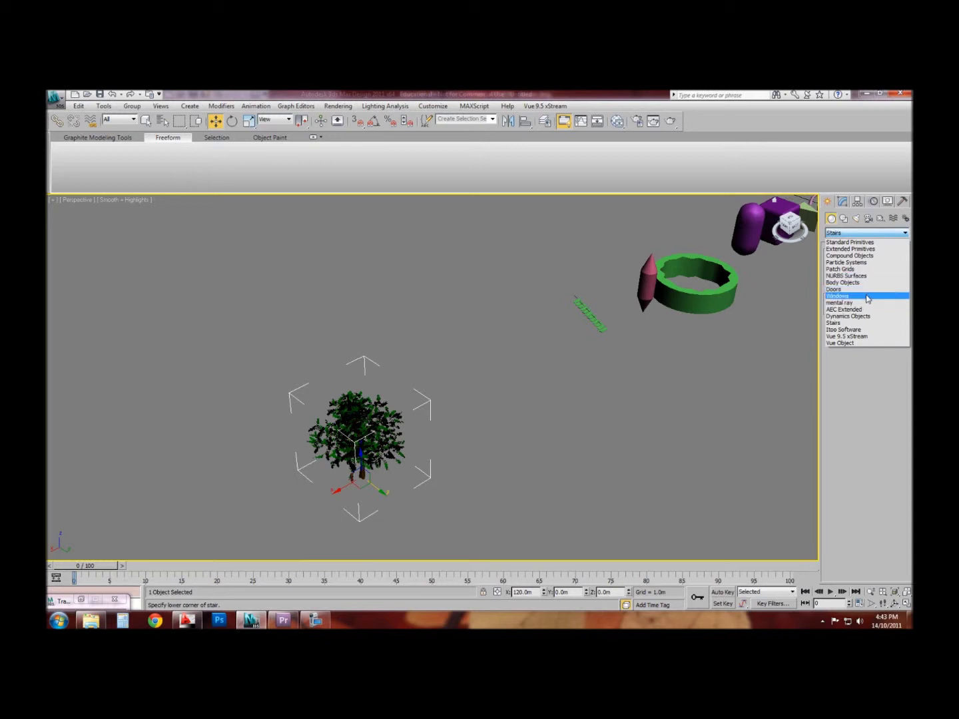
click(866, 309)
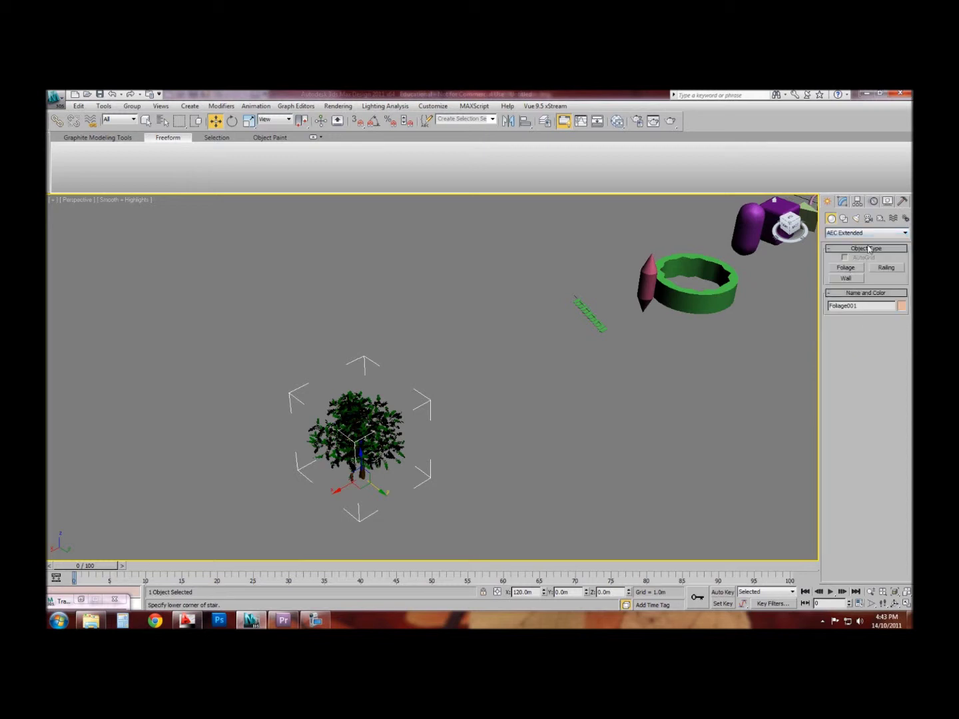
click(540, 456)
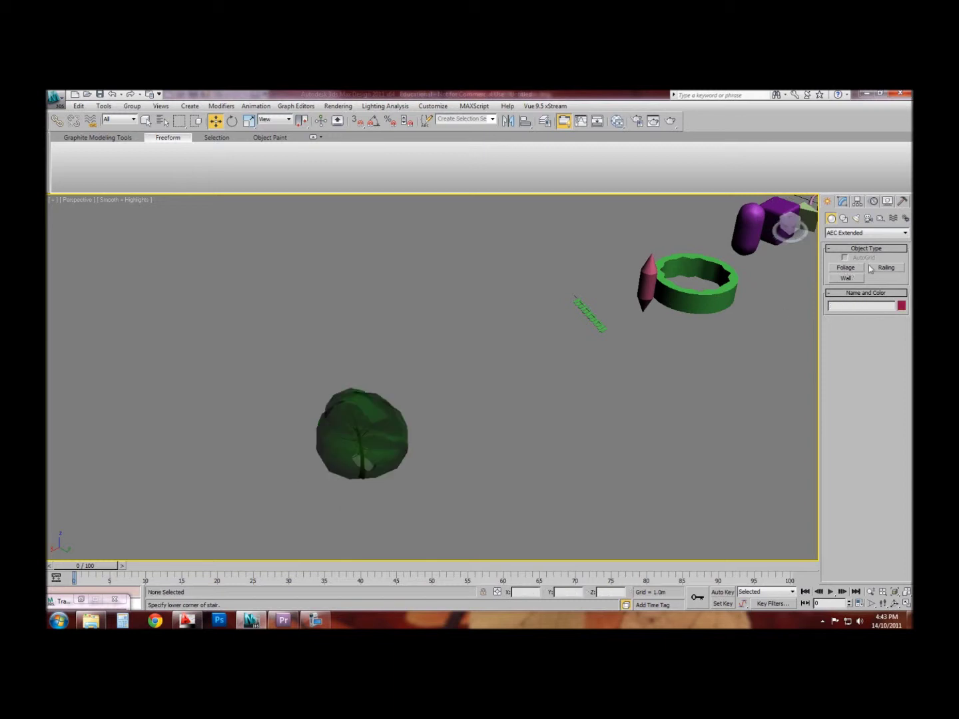
click(846, 268)
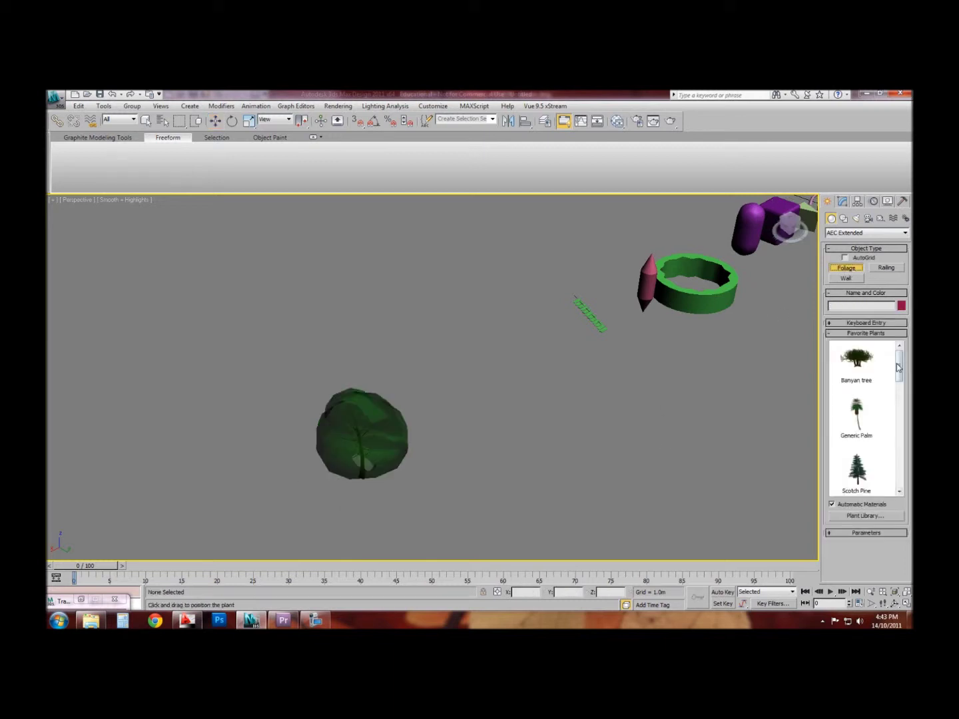
mouse_move(899, 370)
mouse_down()
mouse_move(901, 474)
mouse_move(906, 365)
mouse_up()
drag(899, 370, 899, 410)
scroll(445, 440, up, 10)
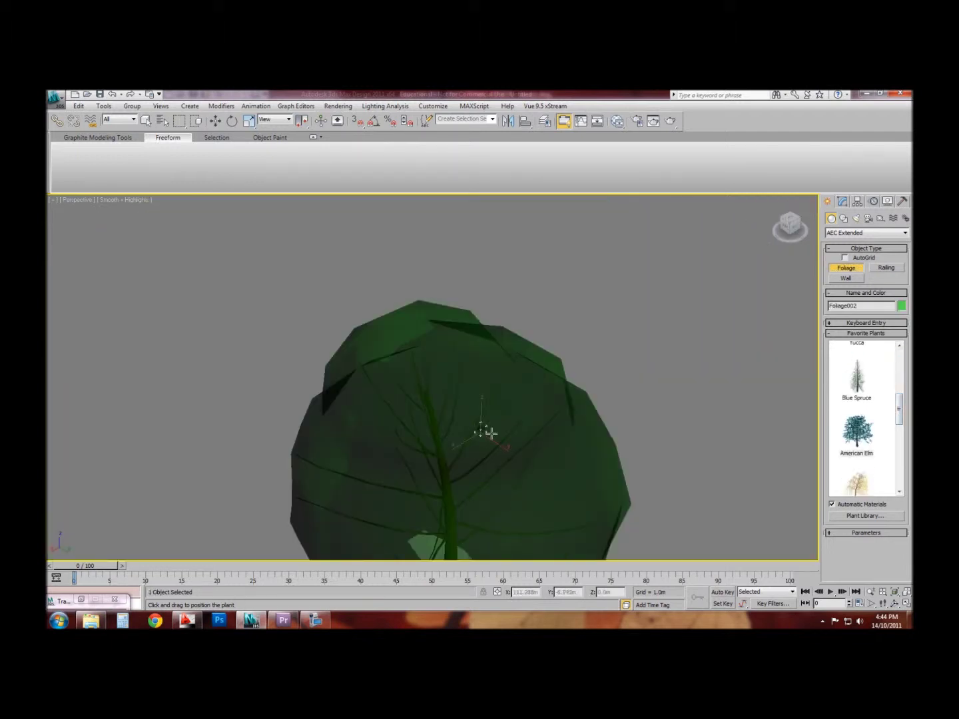
right_click(486, 443)
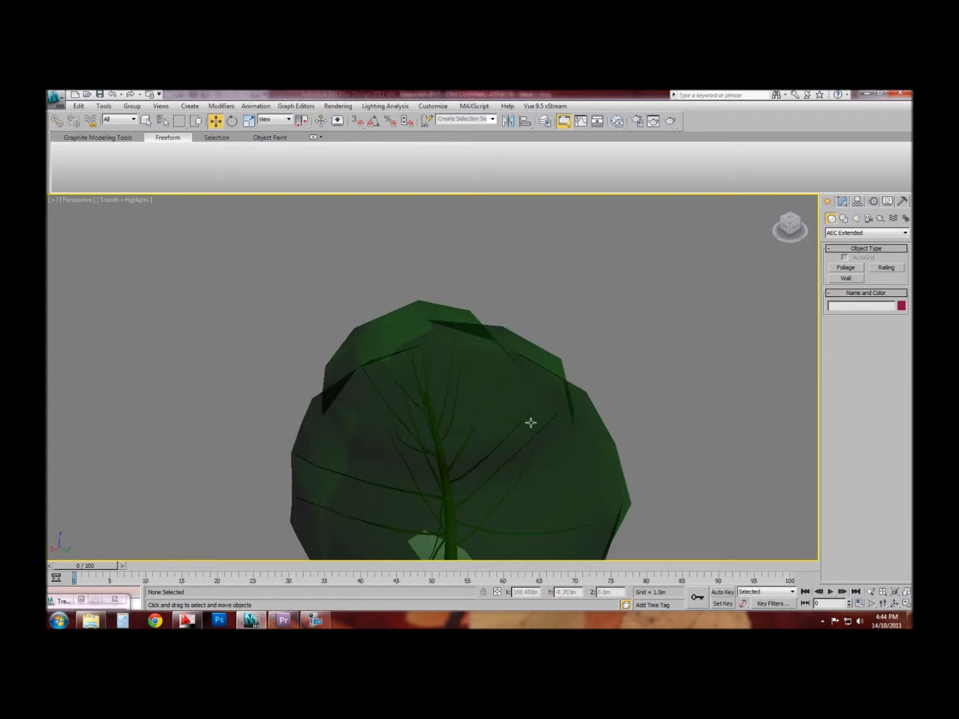
Step: Examine the foliage tree up close from several angles, comparing its display when selected and when deselected
click(513, 381)
alt+middle_drag(481, 392, 584, 387)
key(z)
alt+middle_drag(425, 383, 445, 409)
click(710, 372)
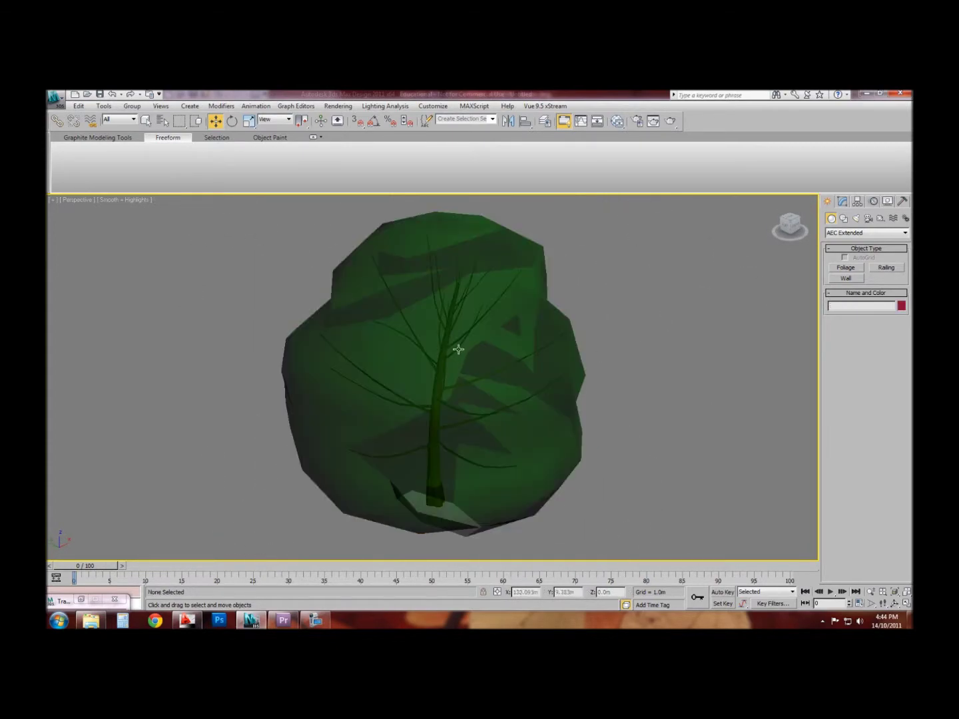
click(459, 350)
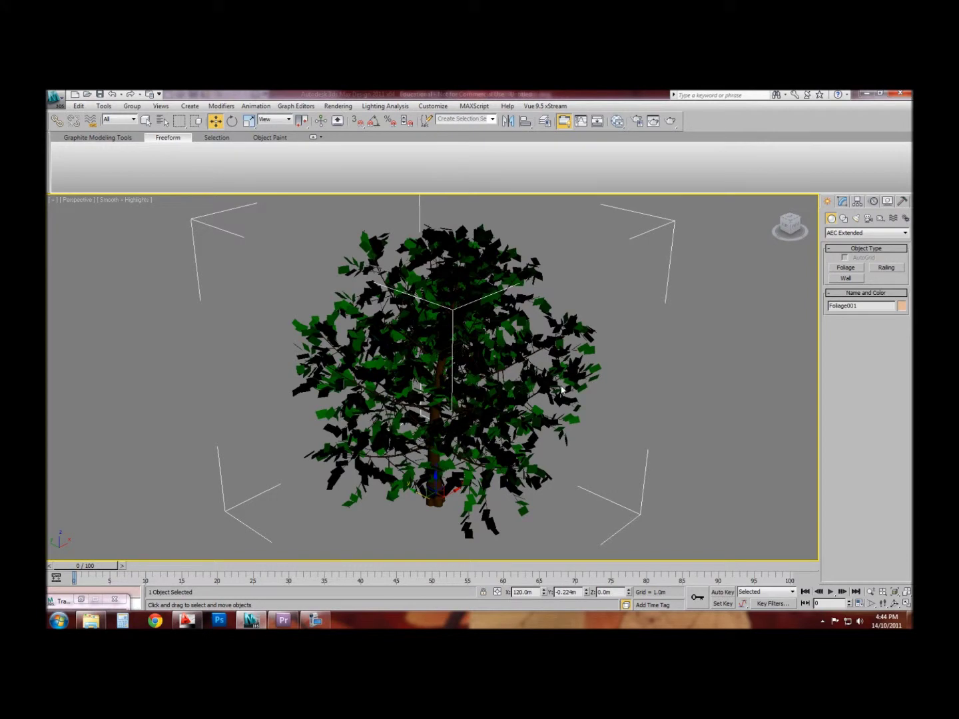
alt+middle_drag(680, 369, 590, 333)
scroll(545, 357, up, 3)
click(590, 347)
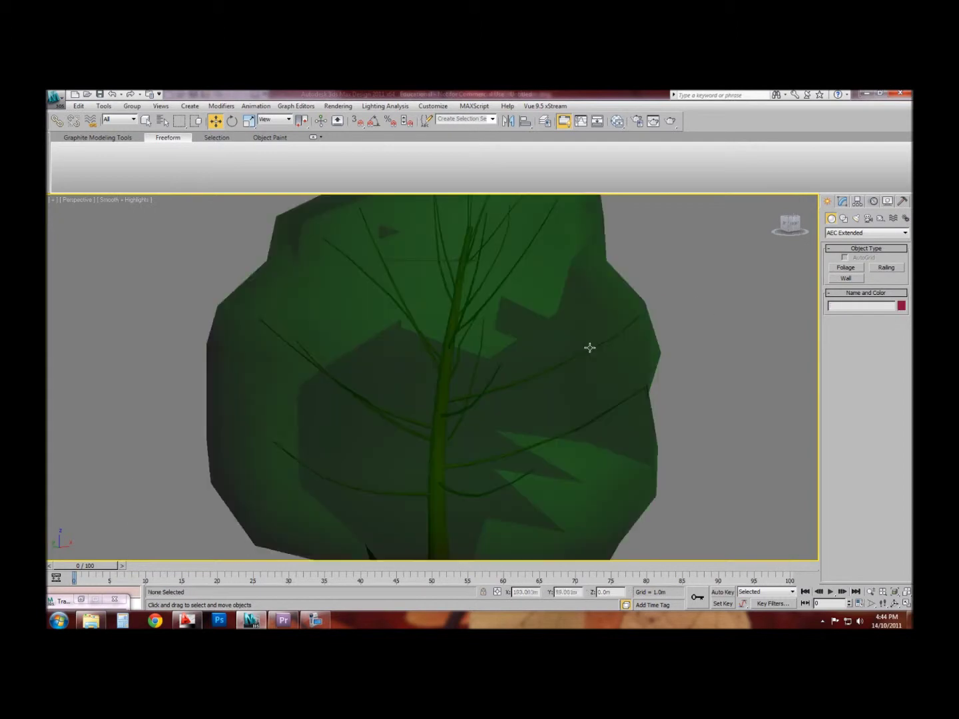
click(547, 355)
middle_drag(721, 344, 626, 380)
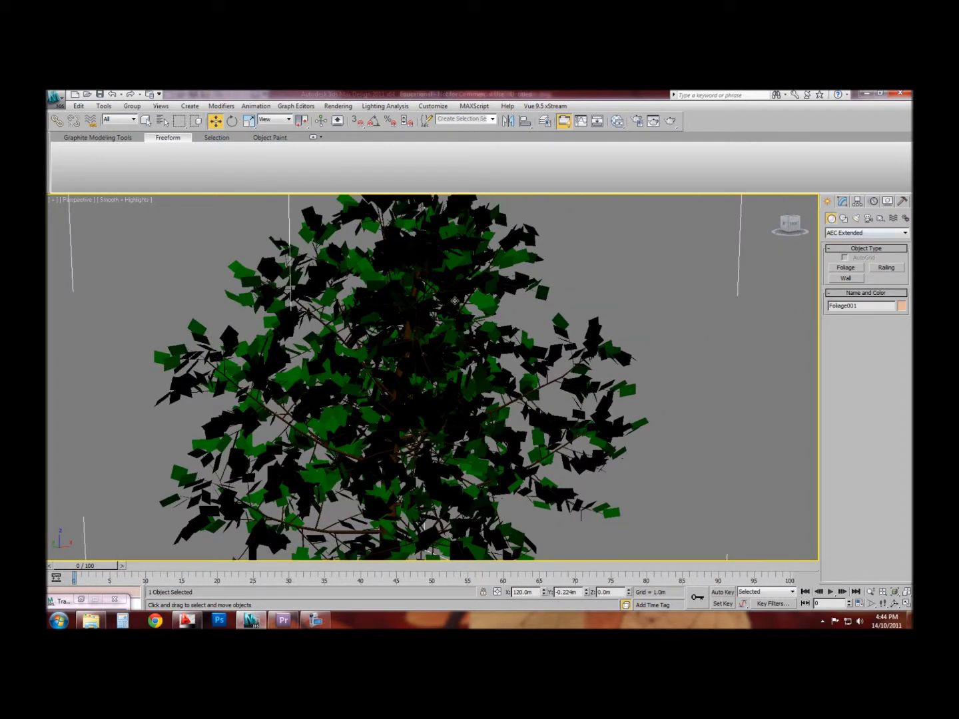
Step: Browse the Foliage tool's favorite plants down to the American Elm and Weeping Willow, and open the modify settings
click(846, 268)
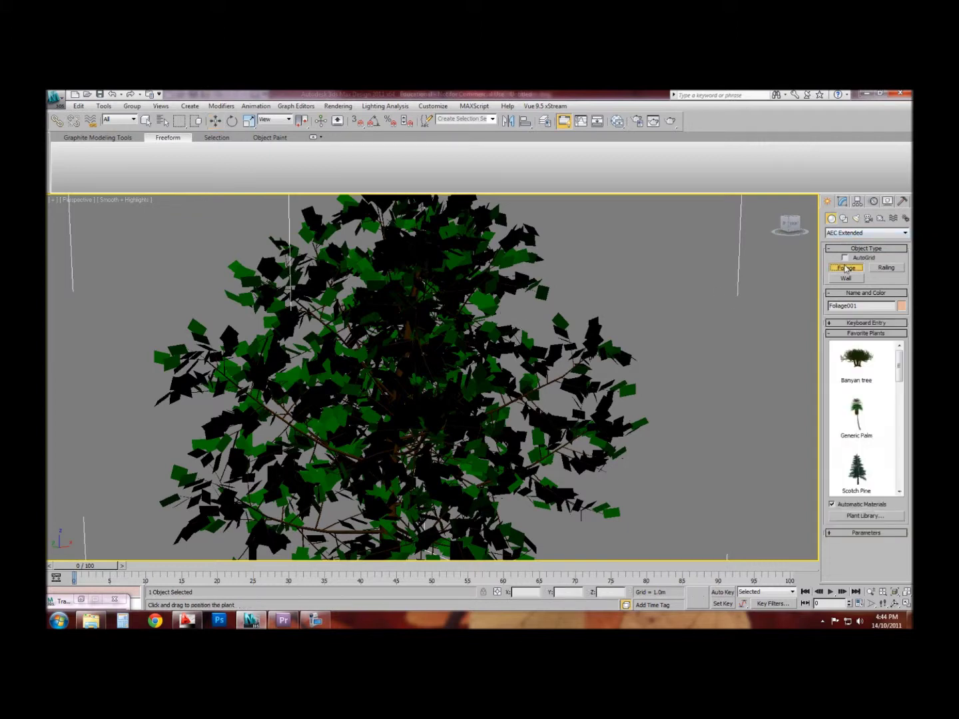
drag(899, 365, 902, 427)
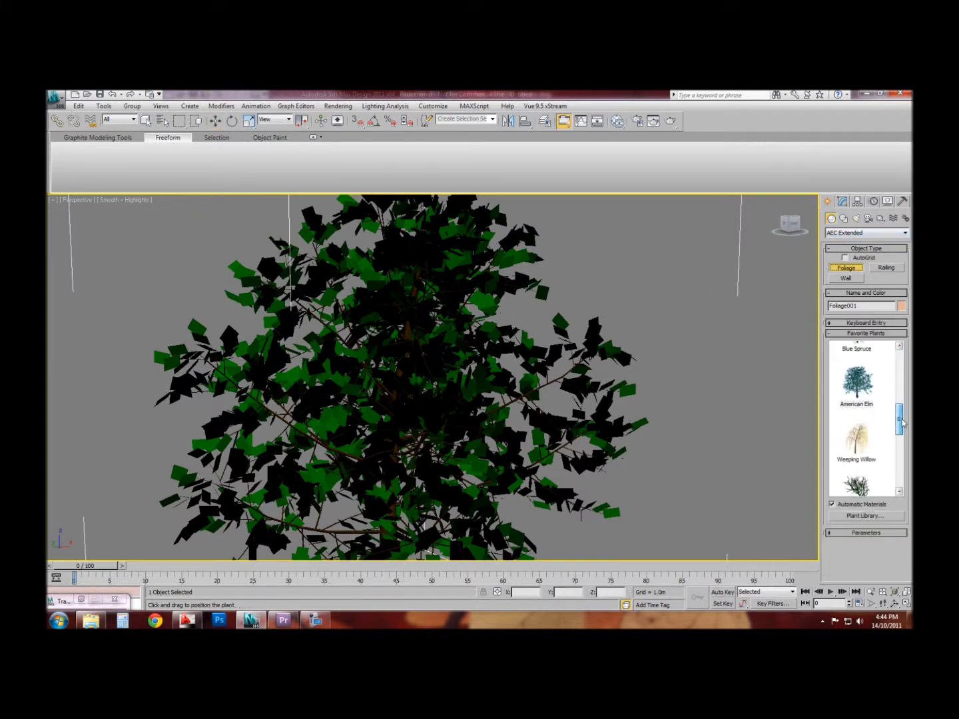
alt+middle_drag(666, 390, 648, 420)
click(840, 204)
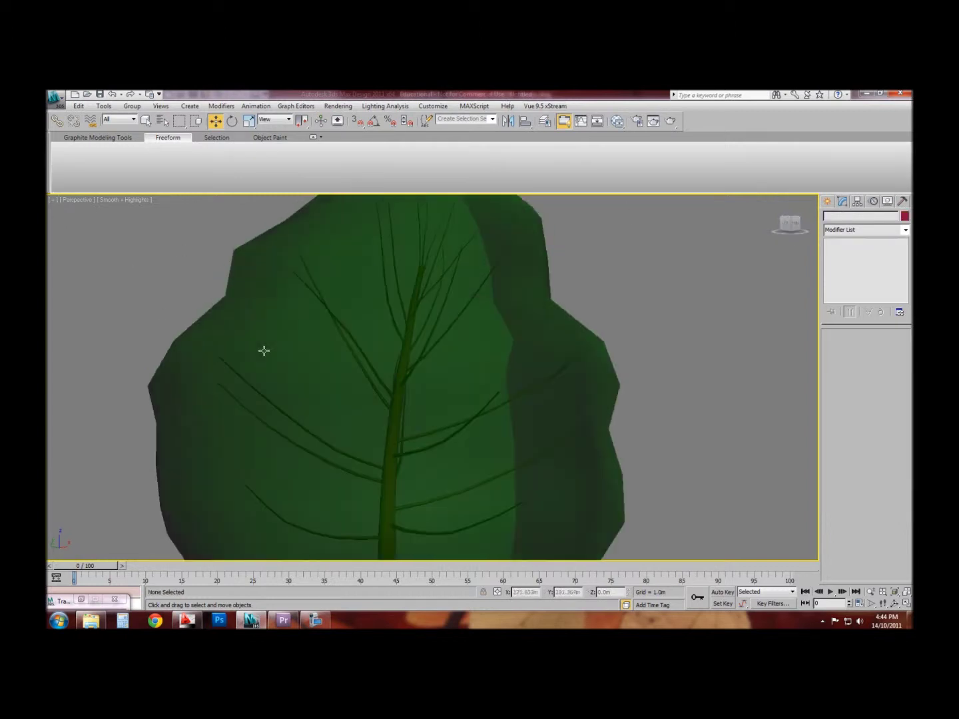
Step: Compare the tree's simplified green canopy with its detailed leaves by selecting and deselecting it at different viewing distances
scroll(264, 351, down, 5)
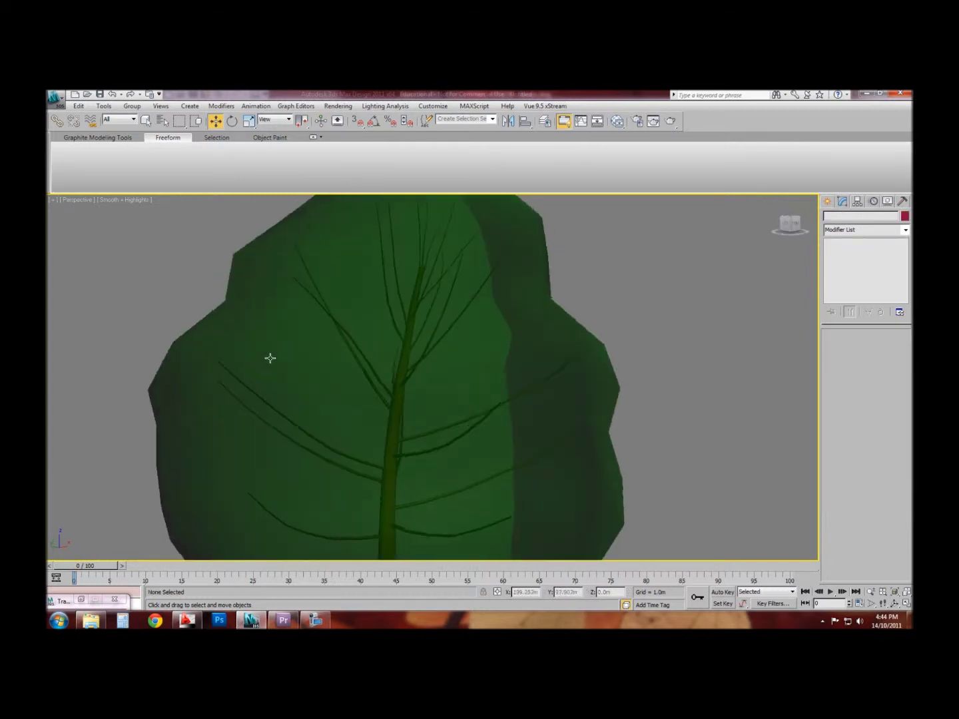
alt+middle_drag(385, 391, 389, 342)
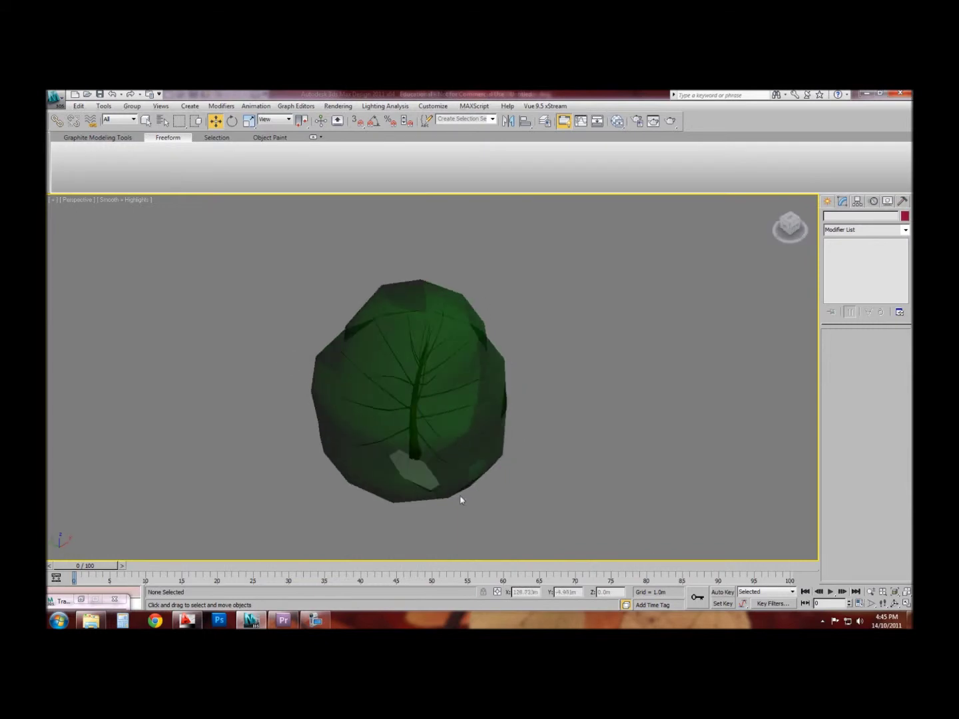
click(425, 392)
click(591, 314)
mouse_move(454, 369)
alt+middle_down()
mouse_move(672, 357)
mouse_move(567, 373)
mouse_move(457, 369)
alt+middle_up()
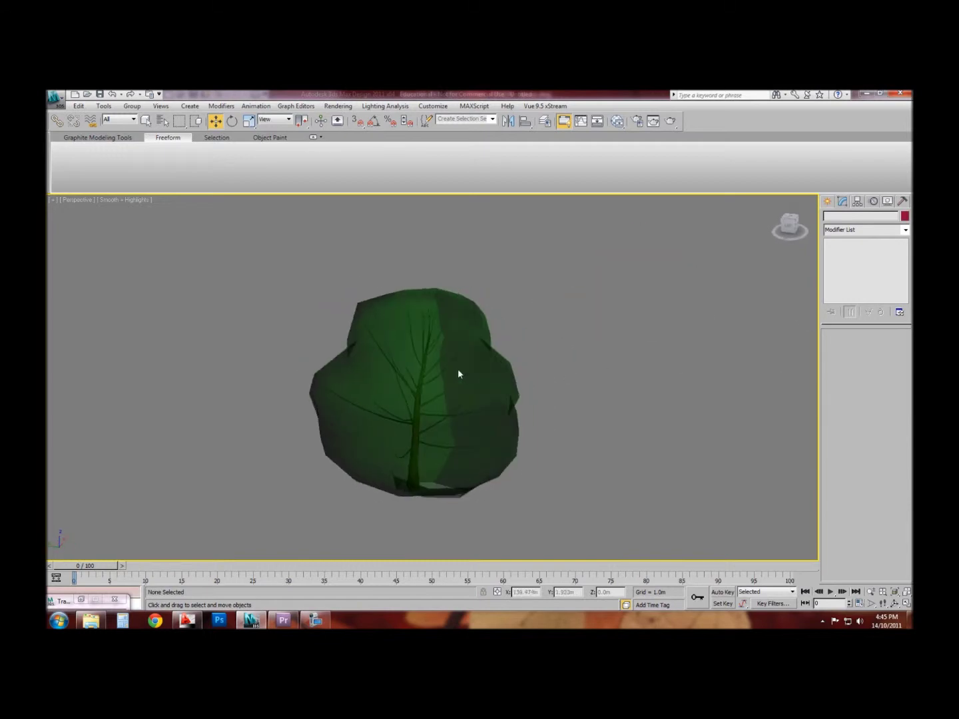
click(458, 369)
scroll(347, 413, up, 4)
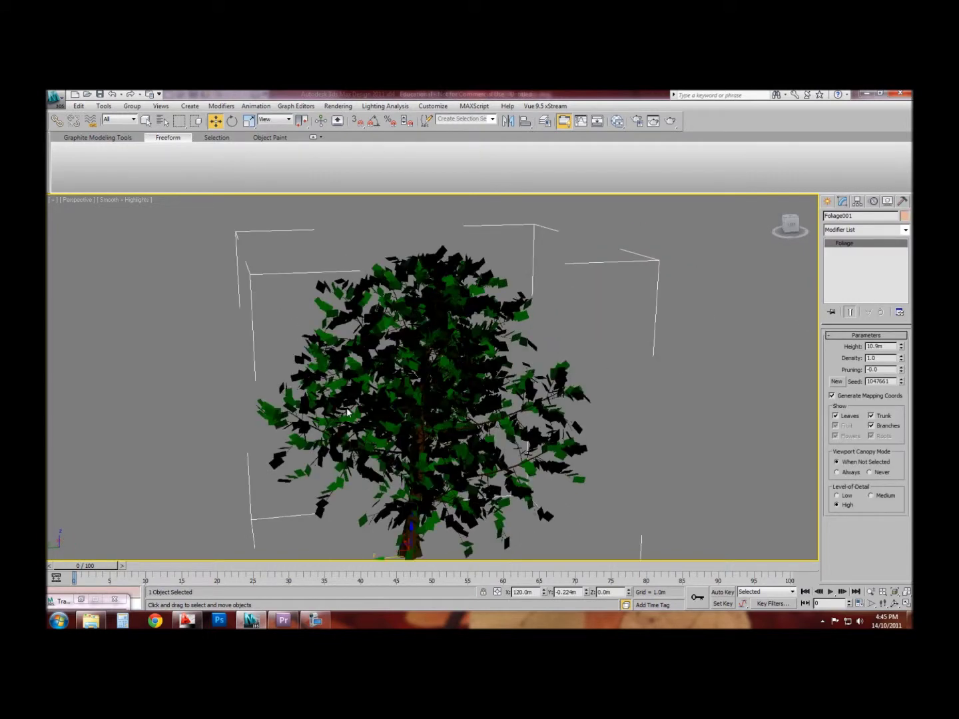
scroll(447, 376, up, 4)
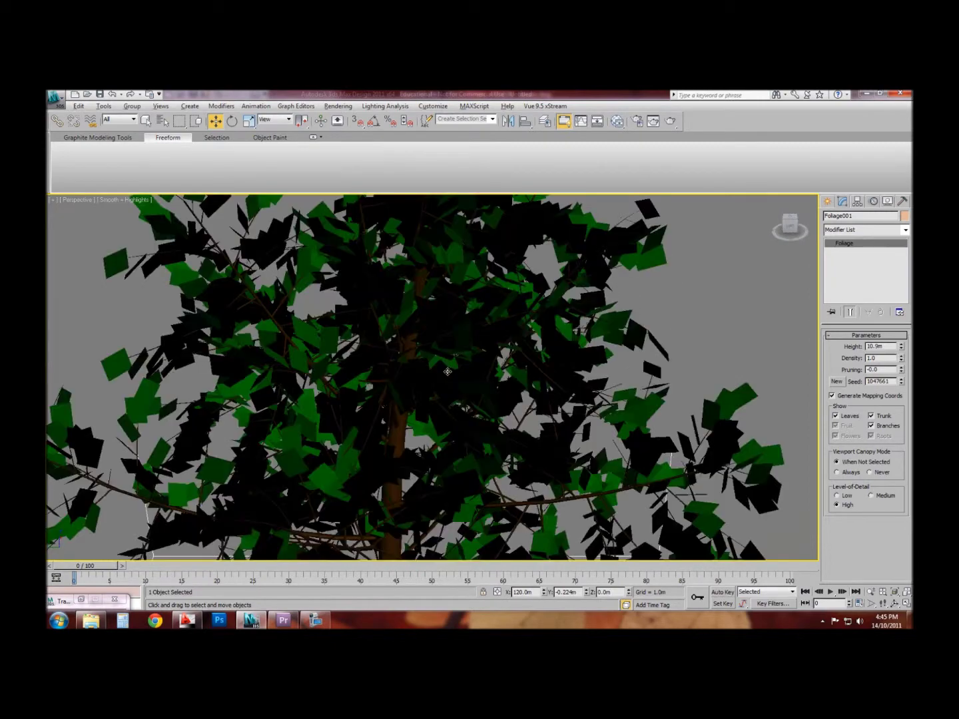
scroll(442, 379, down, 2)
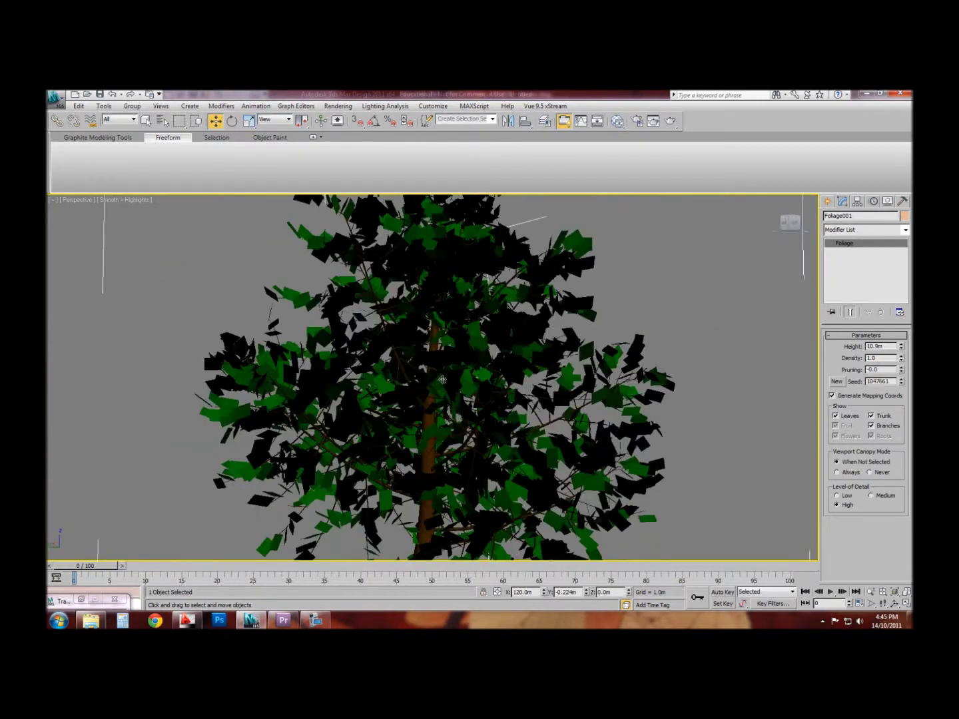
Step: Turn on Edged Faces shading in the Perspective viewport and inspect the tree's leaf geometry
click(136, 197)
click(174, 258)
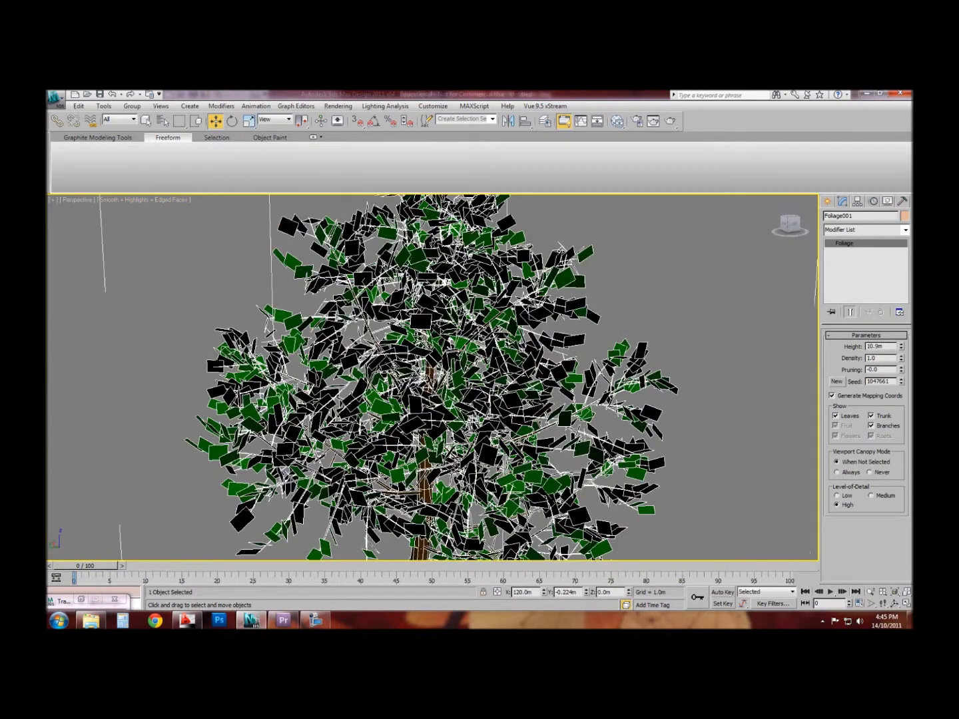
scroll(364, 356, up, 5)
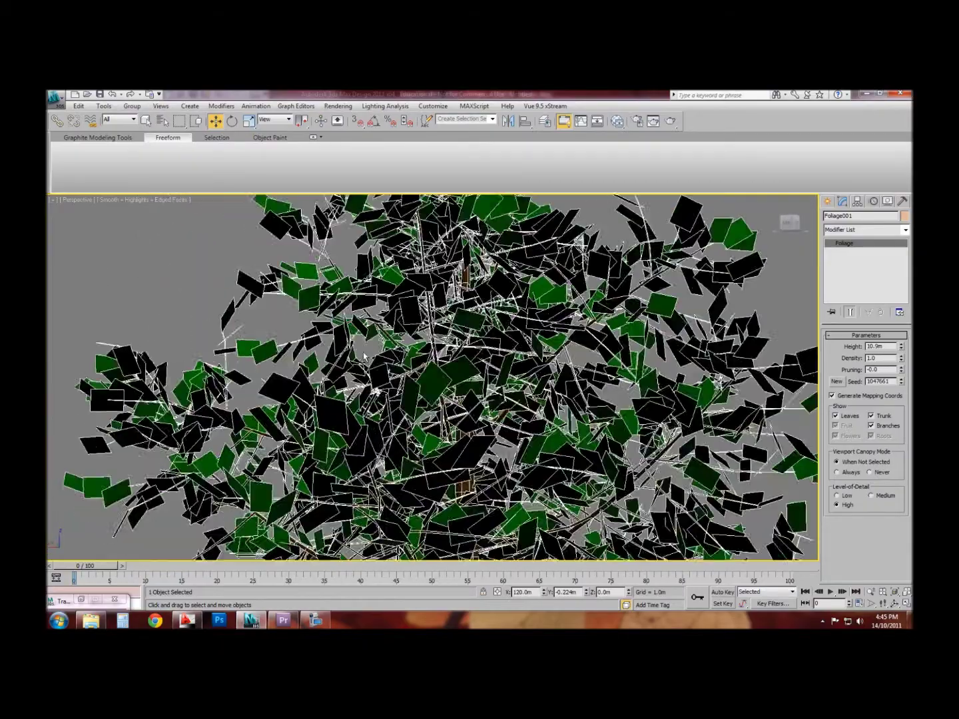
alt+middle_drag(364, 357, 584, 363)
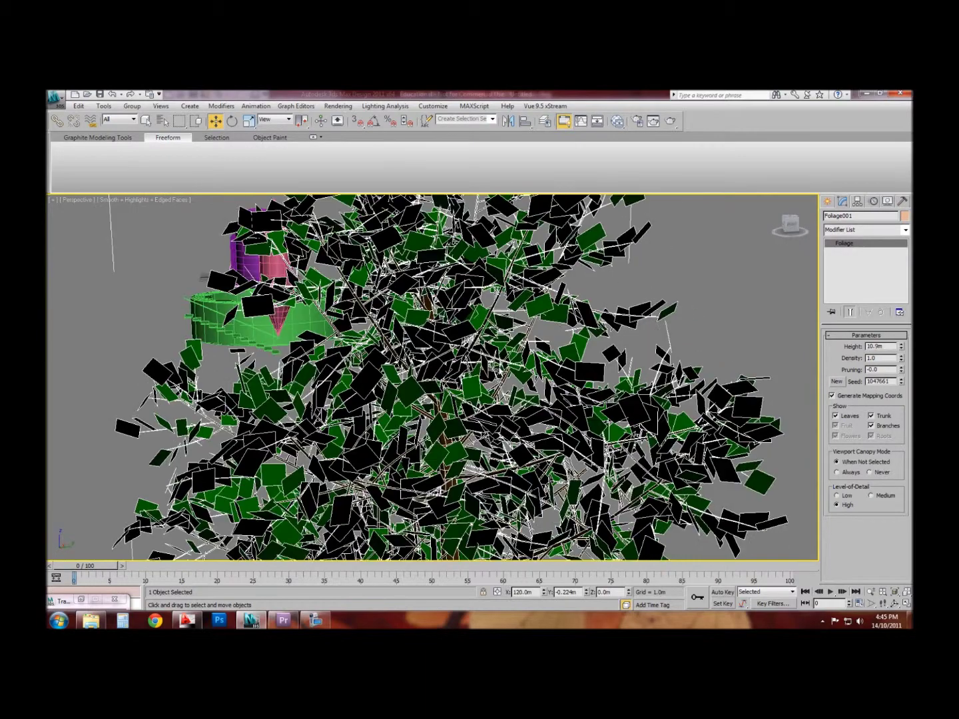
alt+middle_drag(514, 391, 653, 412)
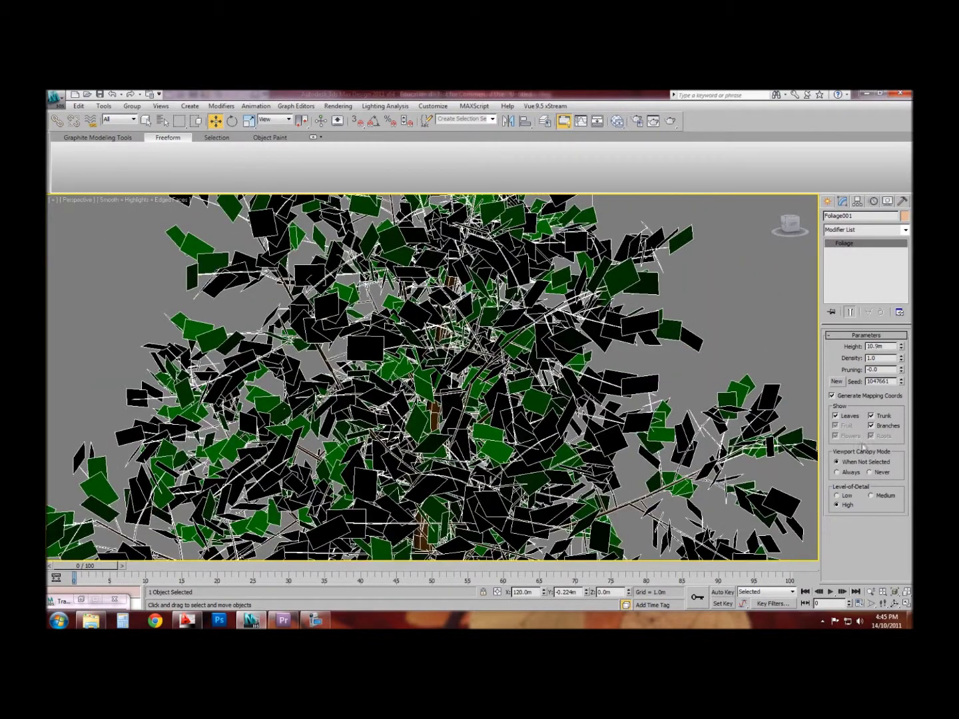
Step: Hide the selected tree's leaves and inspect the bare trunk and branches from several sides
click(835, 416)
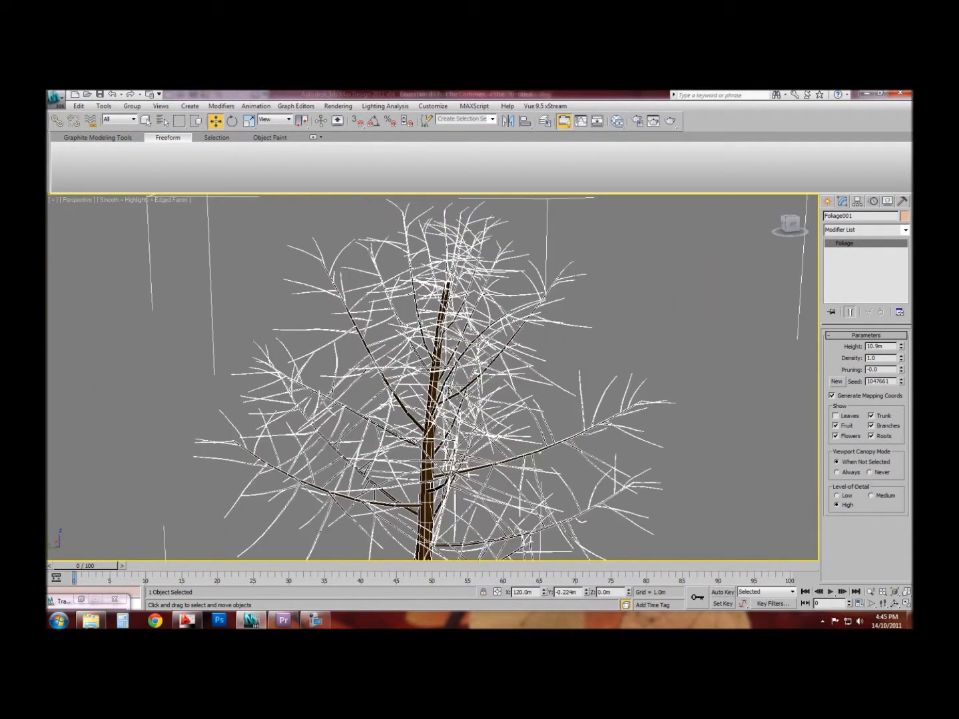
alt+middle_drag(460, 389, 356, 388)
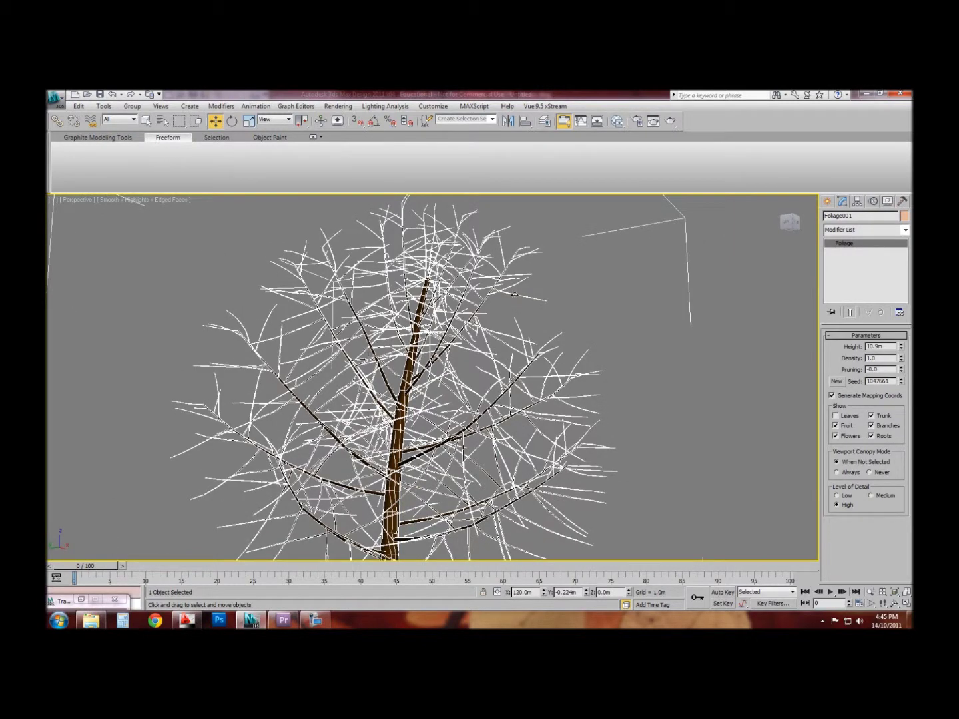
click(604, 324)
click(439, 340)
alt+middle_drag(439, 340, 402, 343)
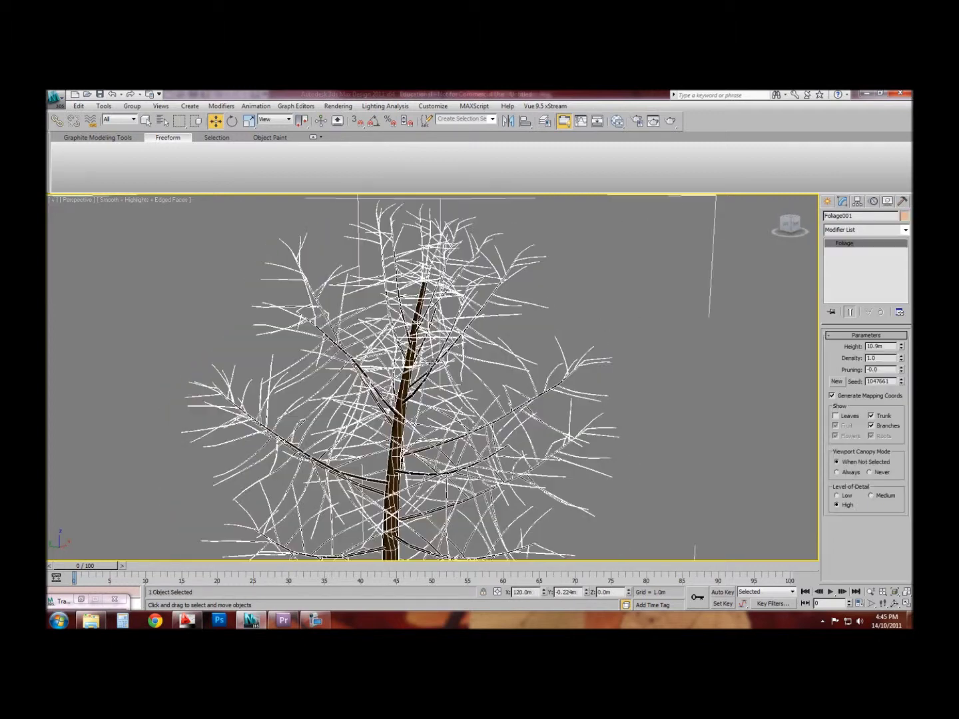
alt+middle_drag(454, 390, 576, 399)
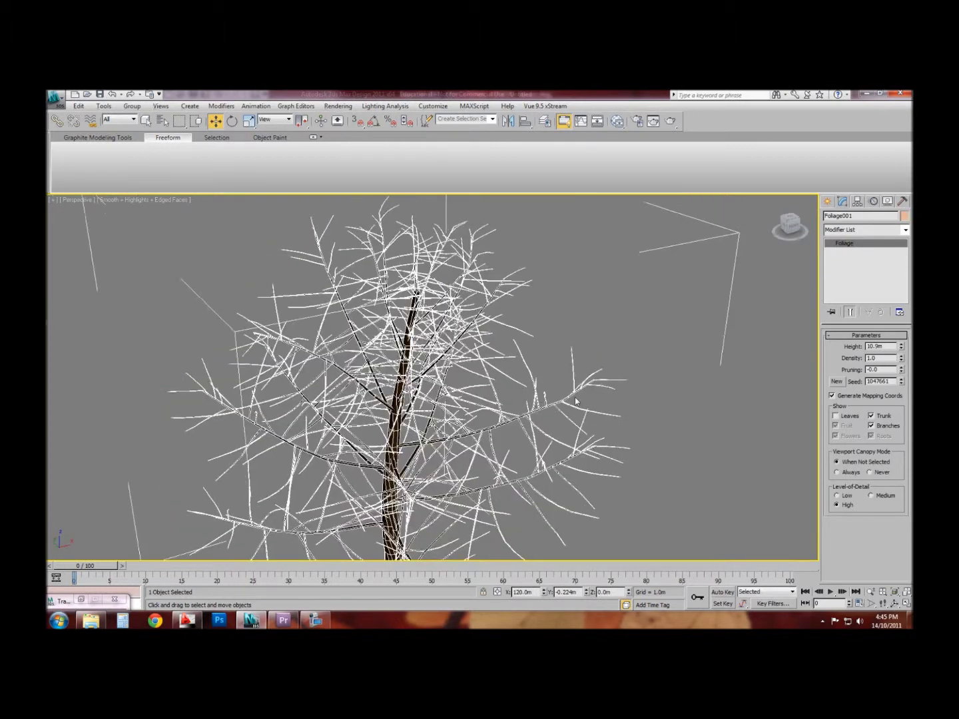
Step: Hide the tree's trunk, inspect the branches on their own, and show the trunk again
click(871, 416)
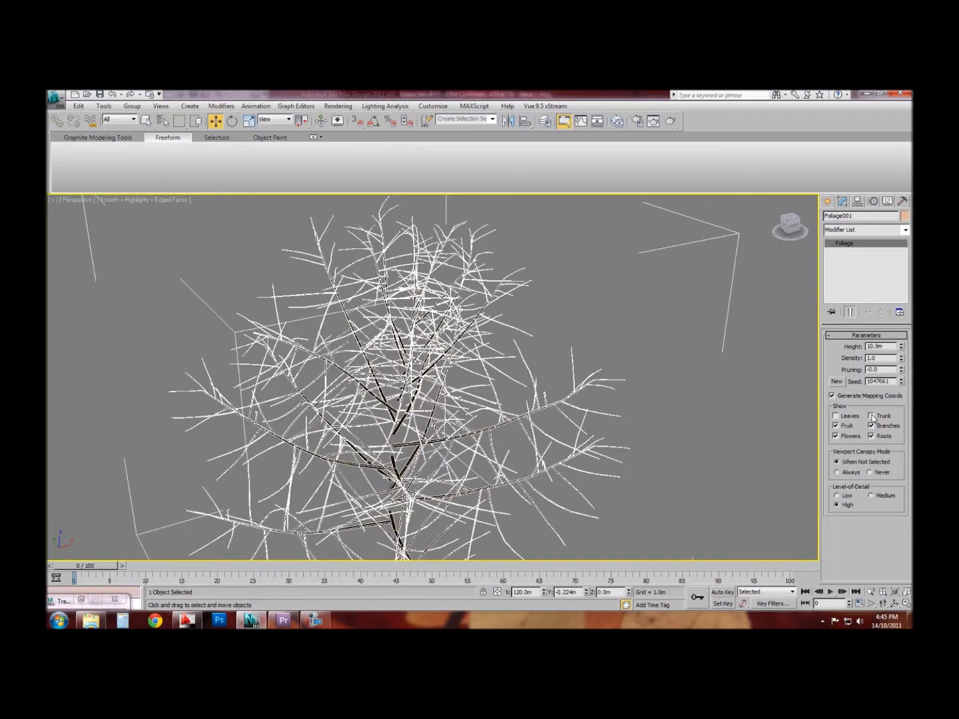
alt+middle_drag(485, 399, 496, 359)
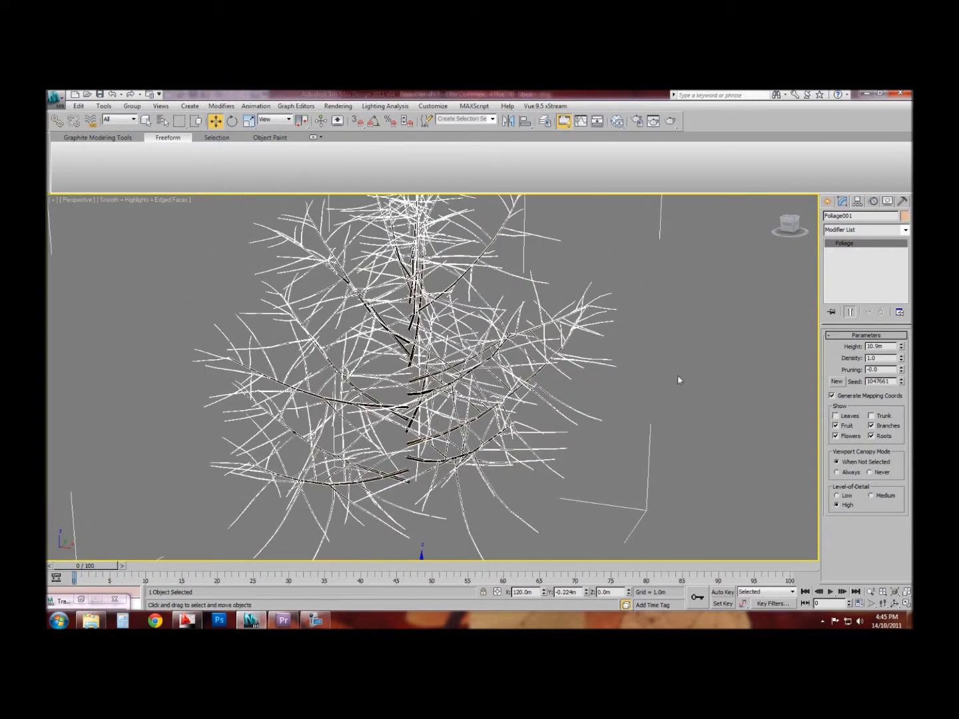
middle_drag(559, 377, 572, 280)
scroll(567, 300, down, 3)
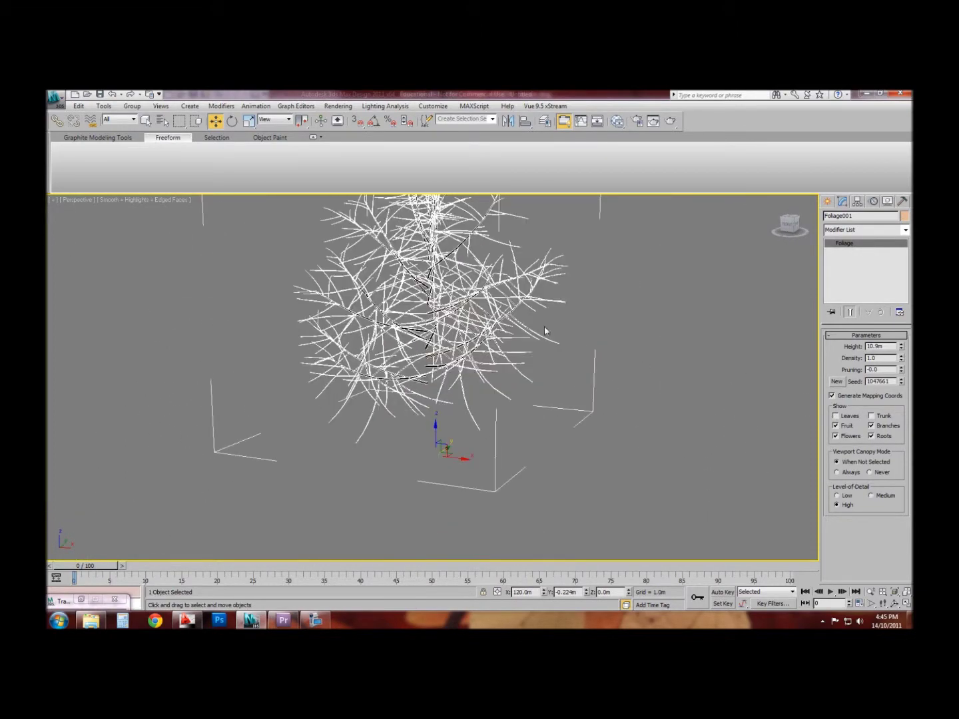
alt+middle_drag(753, 353, 730, 367)
click(876, 416)
Step: Hide the tree's branches, check the trunk's visibility, and show the leaves again
click(877, 427)
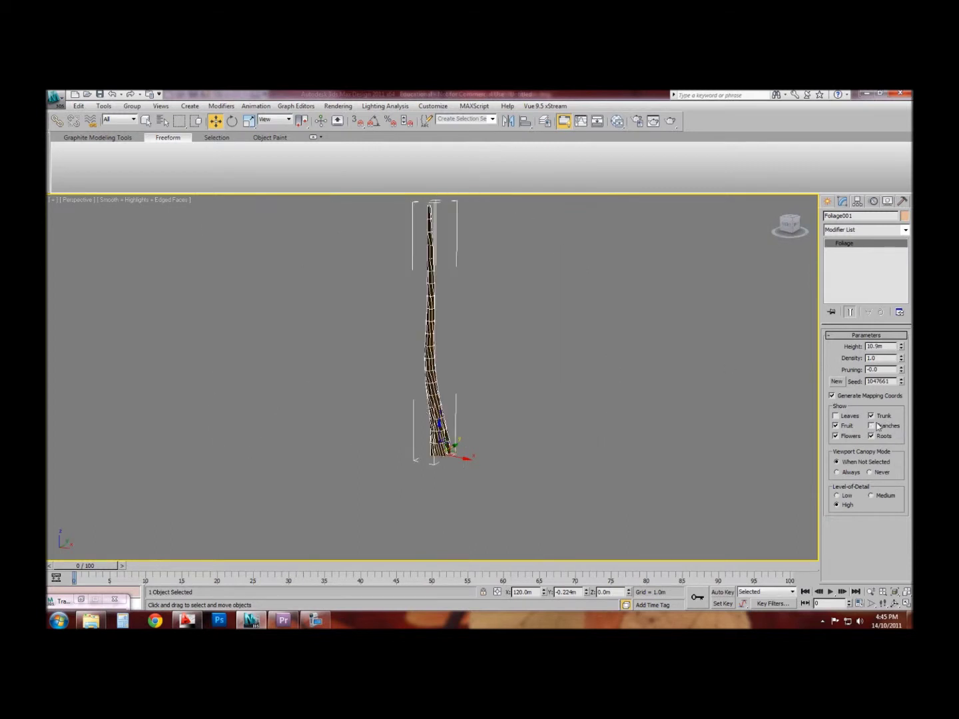
click(843, 427)
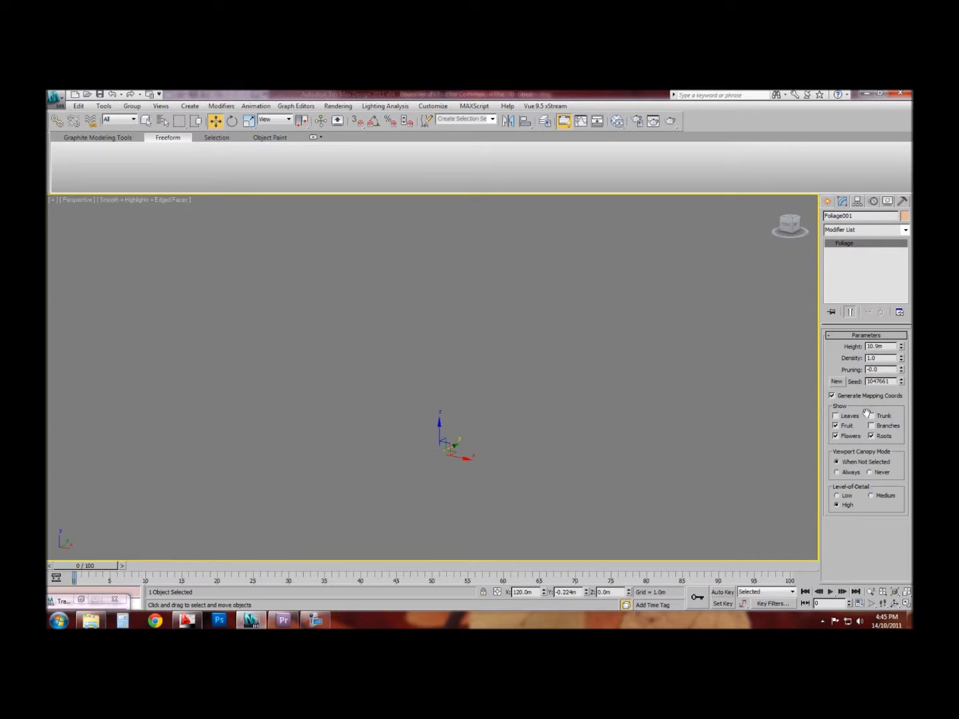
alt+middle_drag(561, 330, 558, 343)
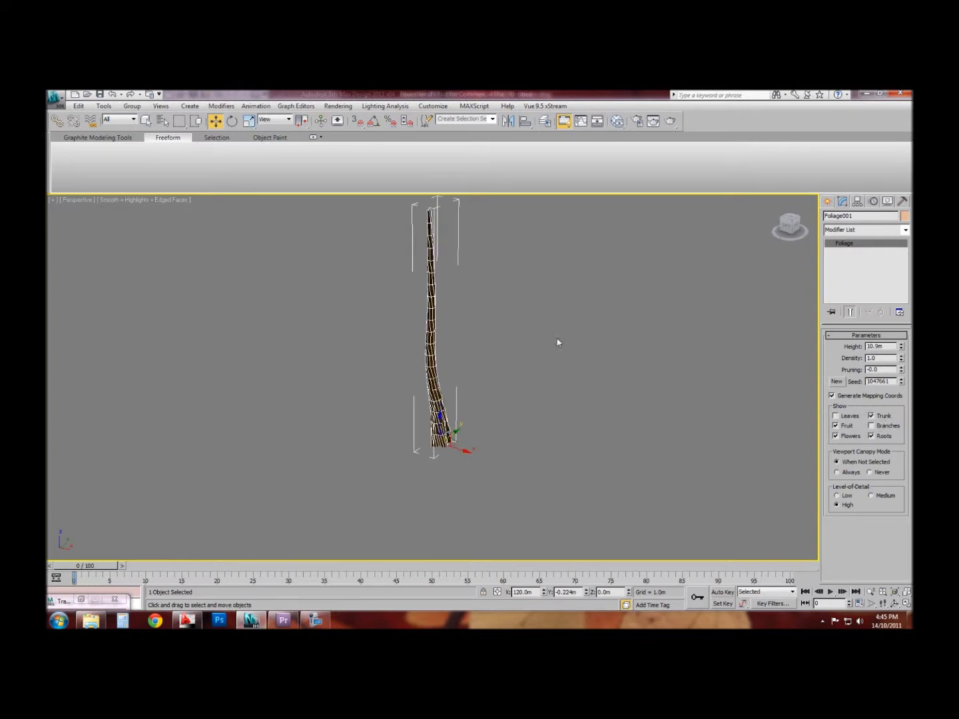
click(846, 419)
scroll(472, 418, up, 3)
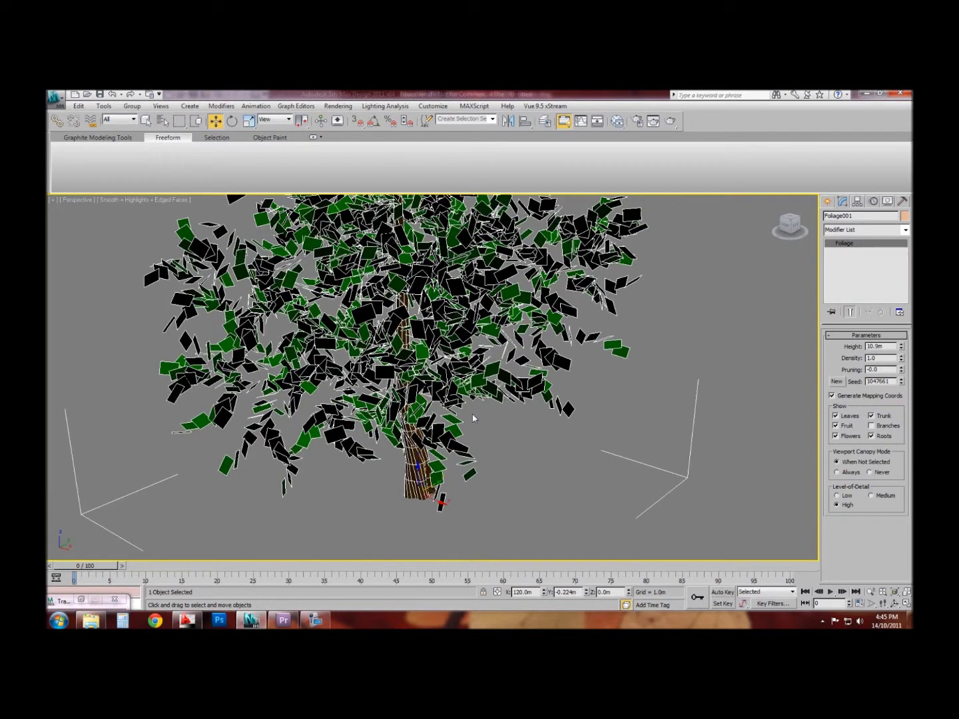
Step: Try several random variations of the tree's shape and leave its Seed at 1047663
click(901, 380)
click(901, 379)
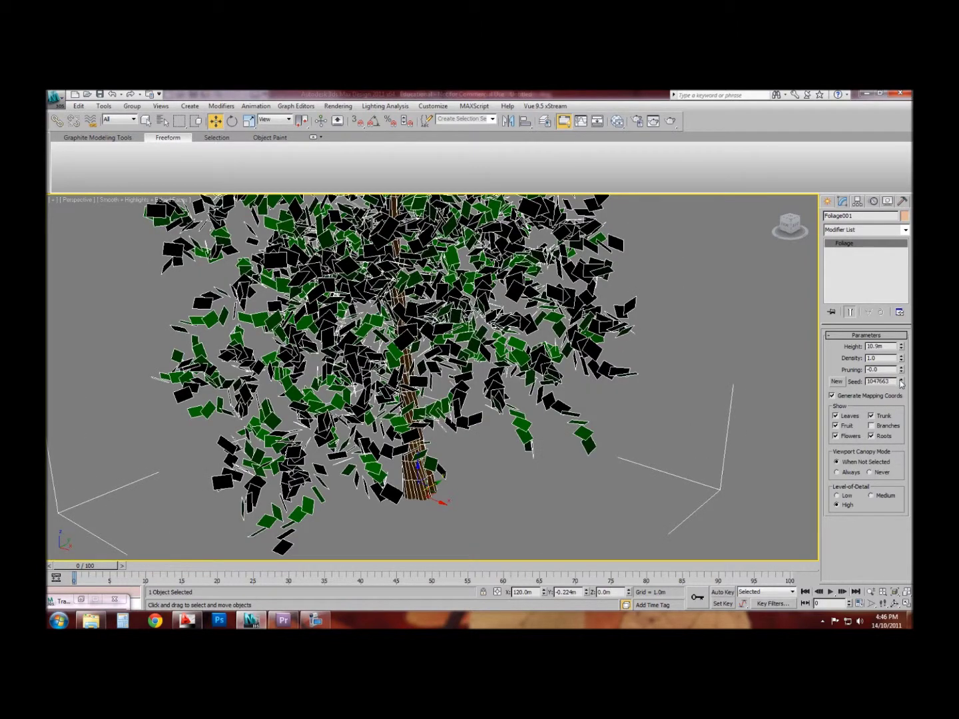
click(900, 379)
middle_drag(540, 363, 543, 352)
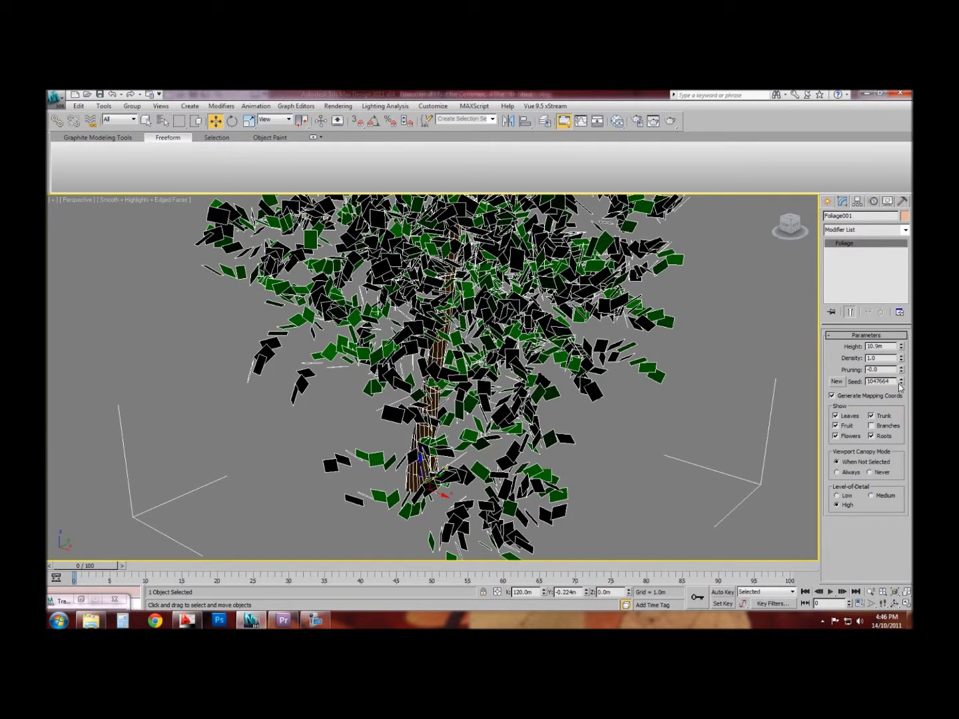
click(900, 384)
middle_drag(469, 380, 478, 380)
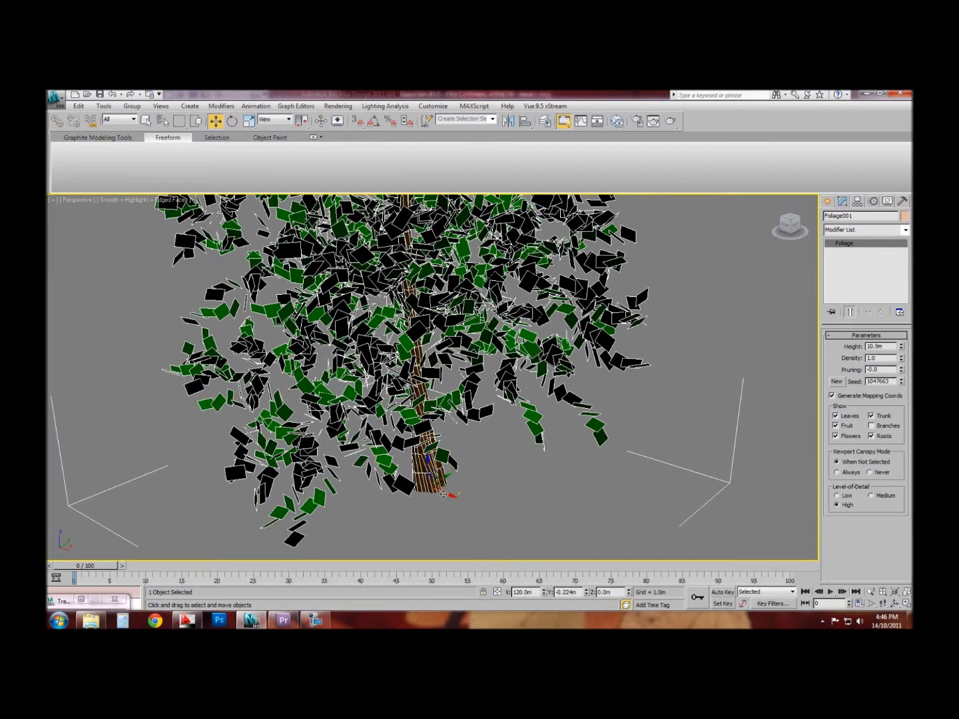
Step: Clone the tree as one independent copy along the X axis and move the copy to about X 132.8 m
shift+drag(445, 494, 681, 582)
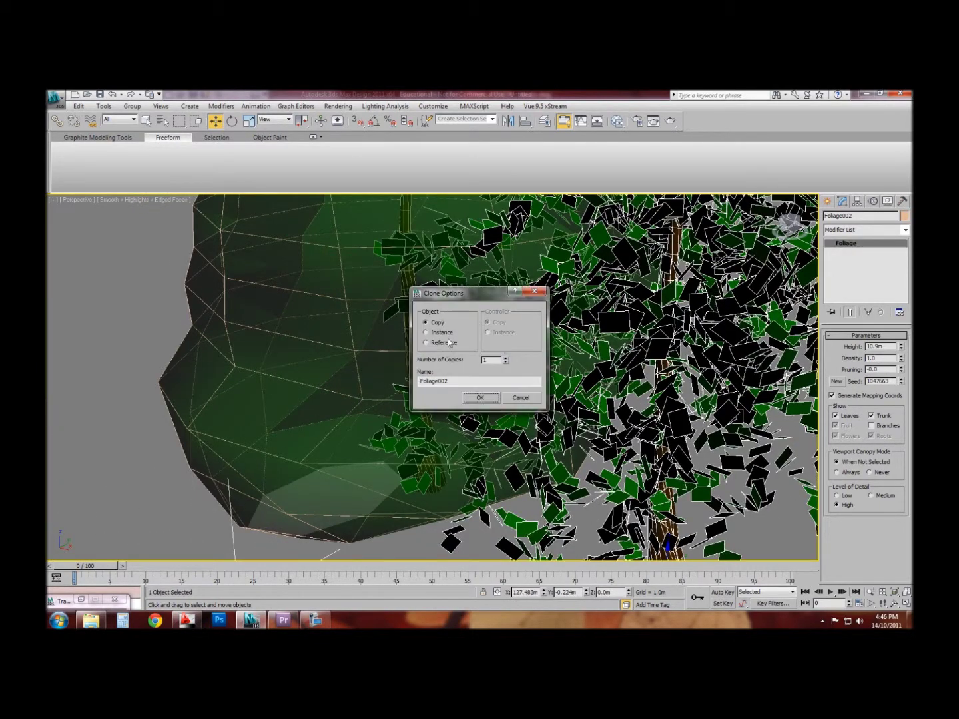
click(498, 399)
scroll(506, 331, down, 5)
middle_drag(560, 402, 538, 415)
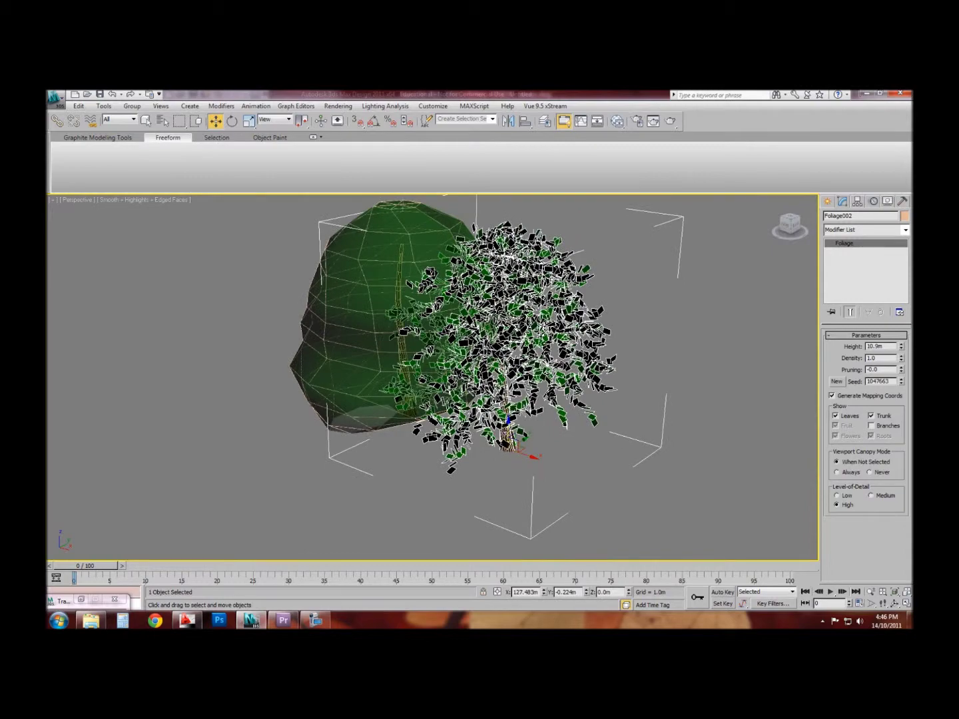
drag(526, 453, 601, 481)
Step: Add the original tree to the selection to compare the shapes of both trees, and clear the selection
ctrl+click(395, 336)
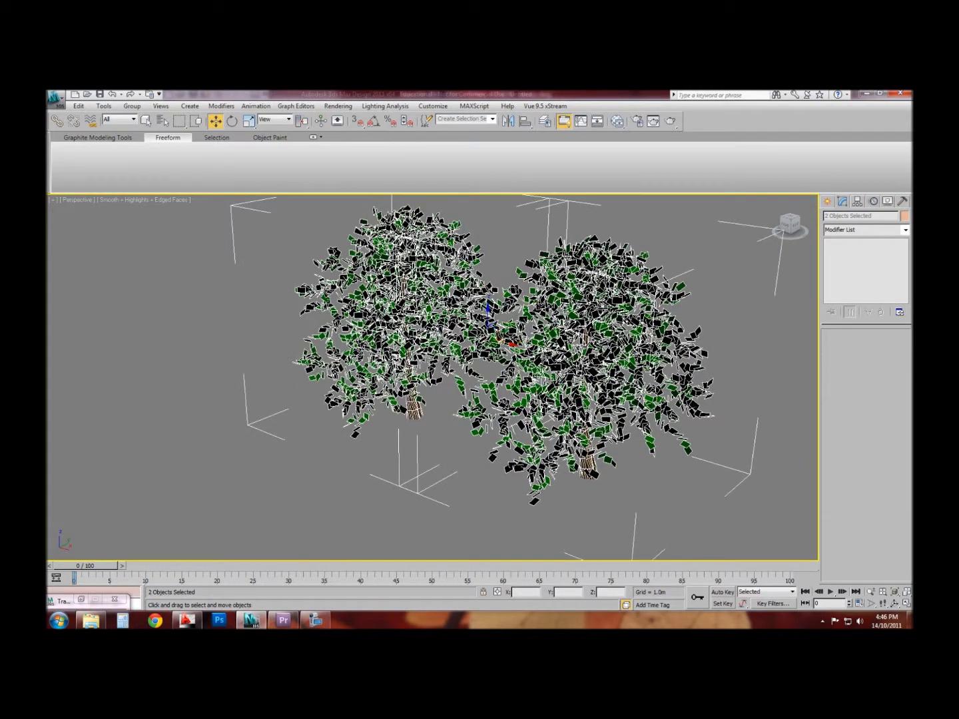
alt+middle_drag(491, 417, 478, 437)
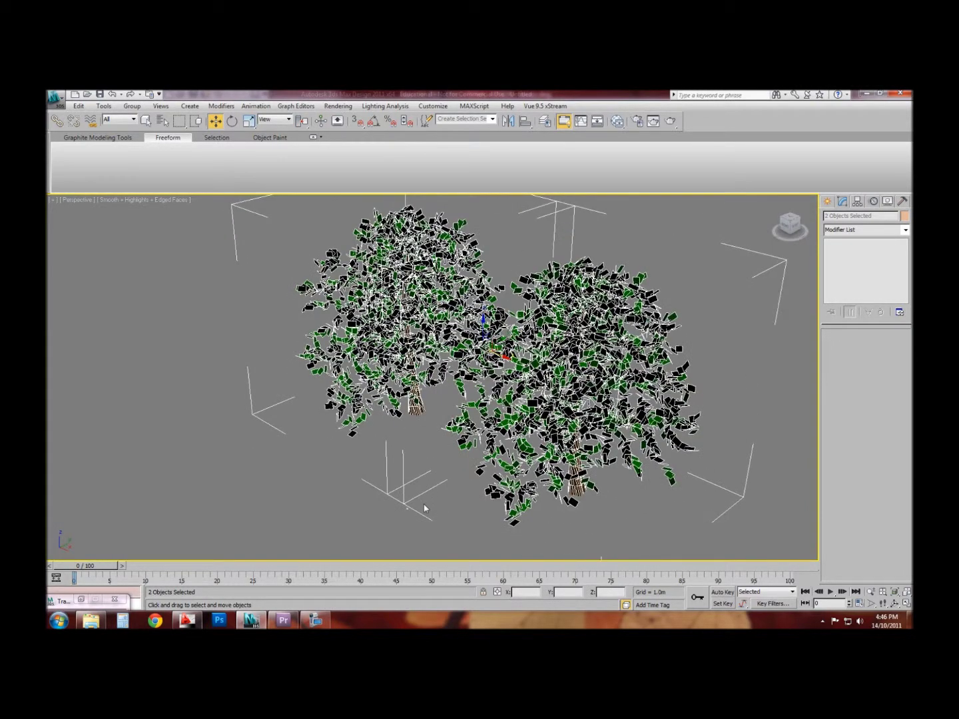
click(425, 507)
Step: Raise the copied tree's Seed beyond 1047663 to give it a different shape, and reselect the original tree
click(510, 433)
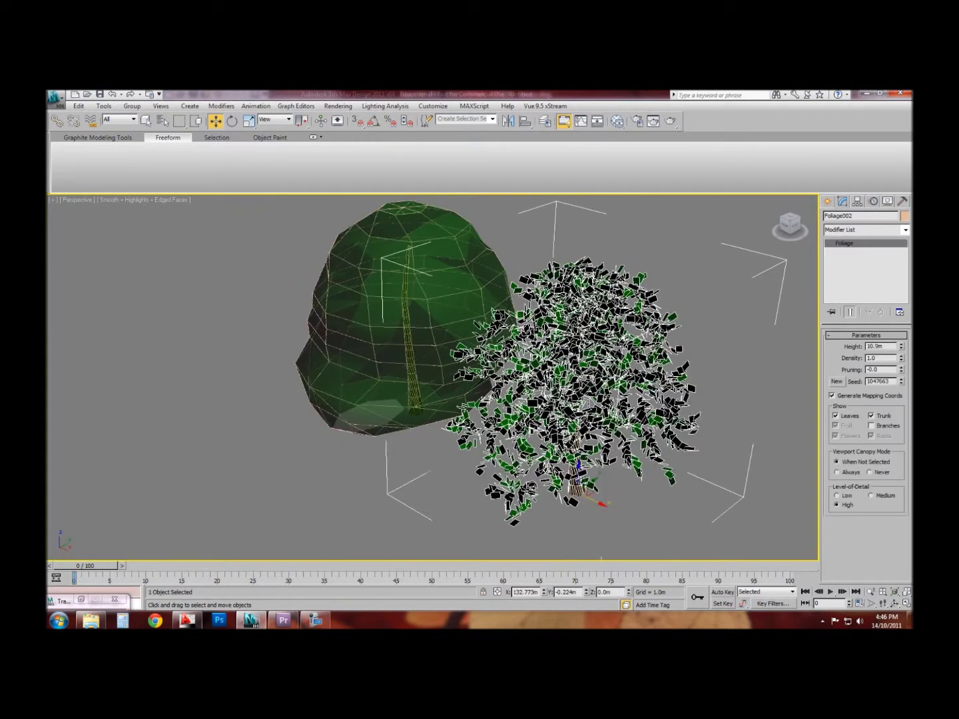
click(901, 380)
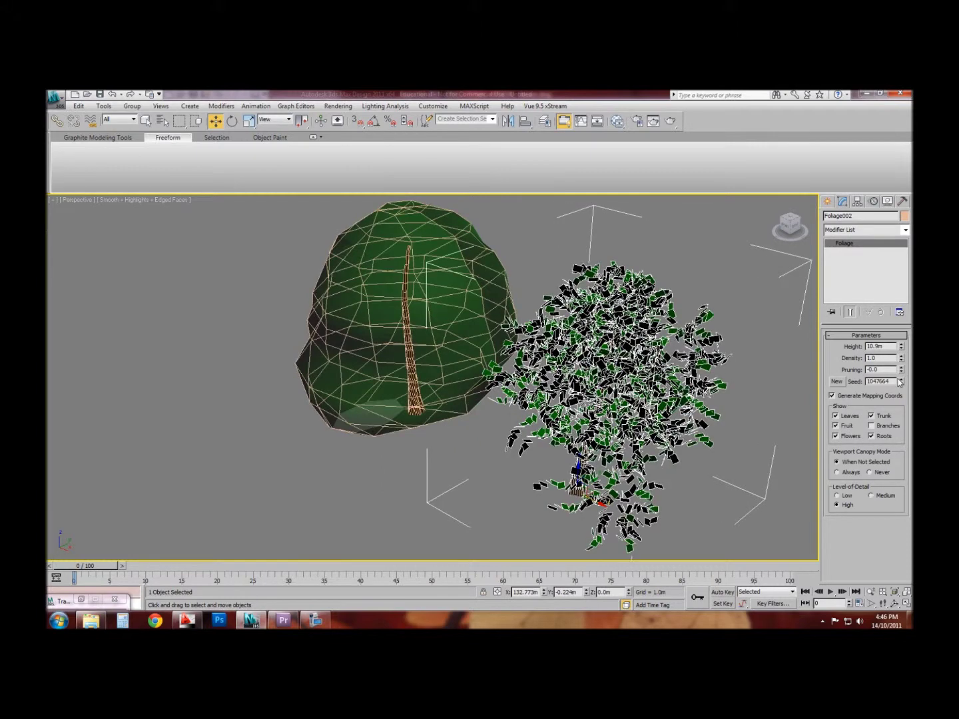
click(901, 379)
click(901, 379)
click(901, 379)
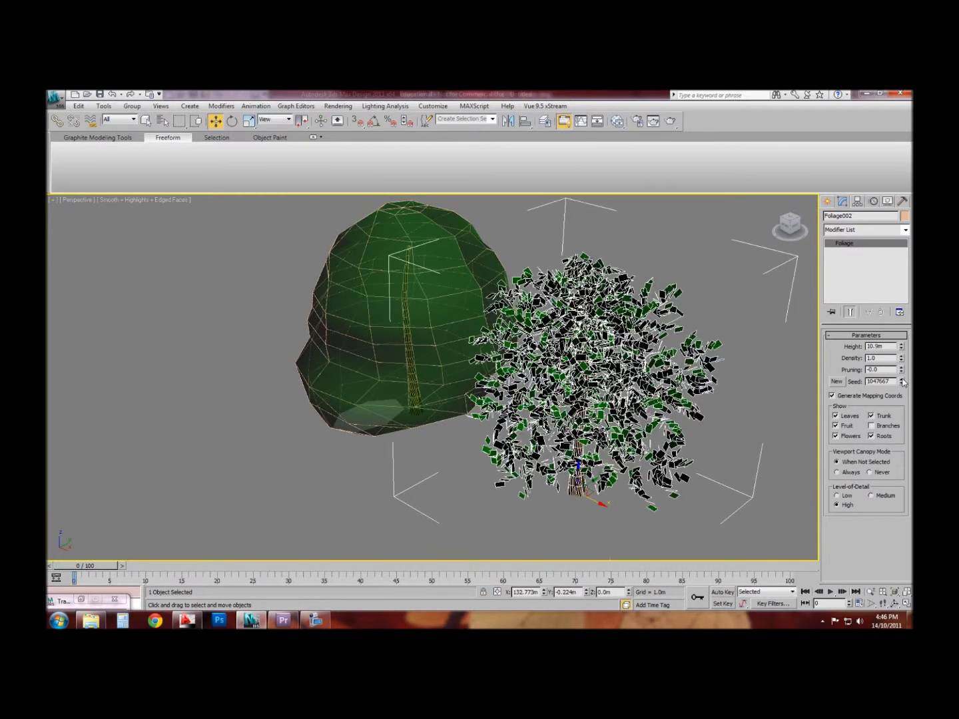
click(901, 379)
click(489, 487)
click(449, 358)
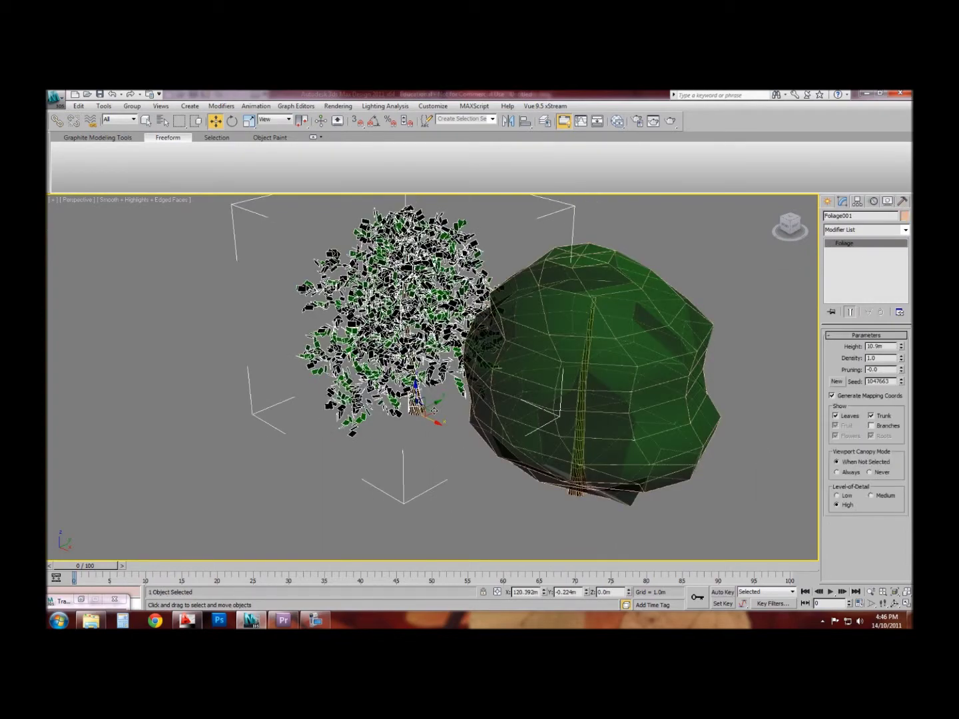
Step: Select both trees together to compare their shapes, and reselect only the copied tree
ctrl+click(593, 404)
alt+middle_drag(524, 430, 551, 418)
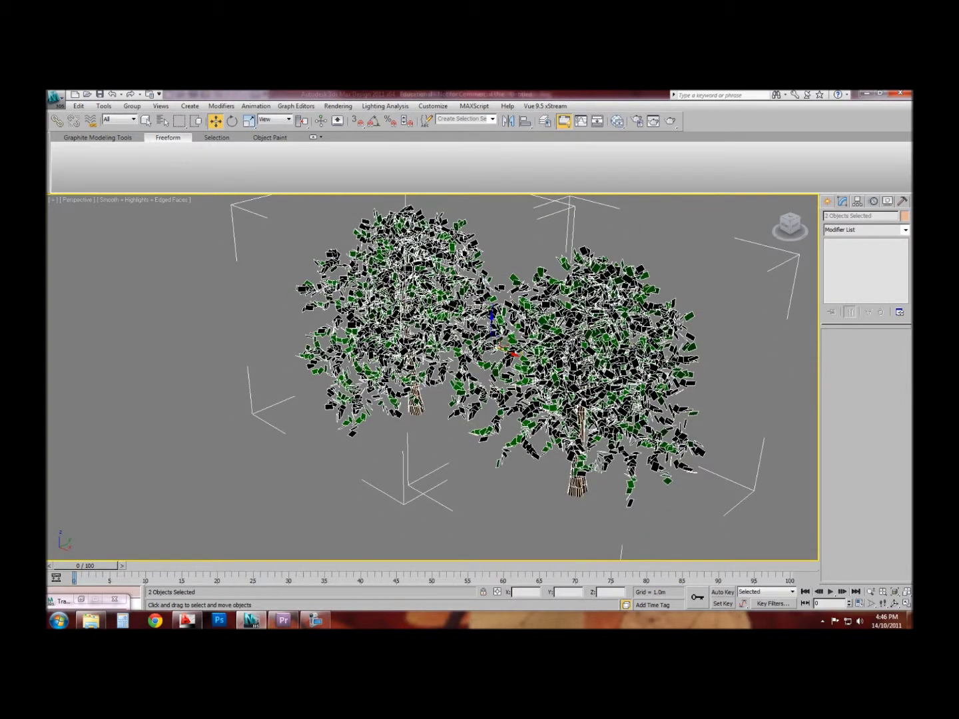
click(634, 347)
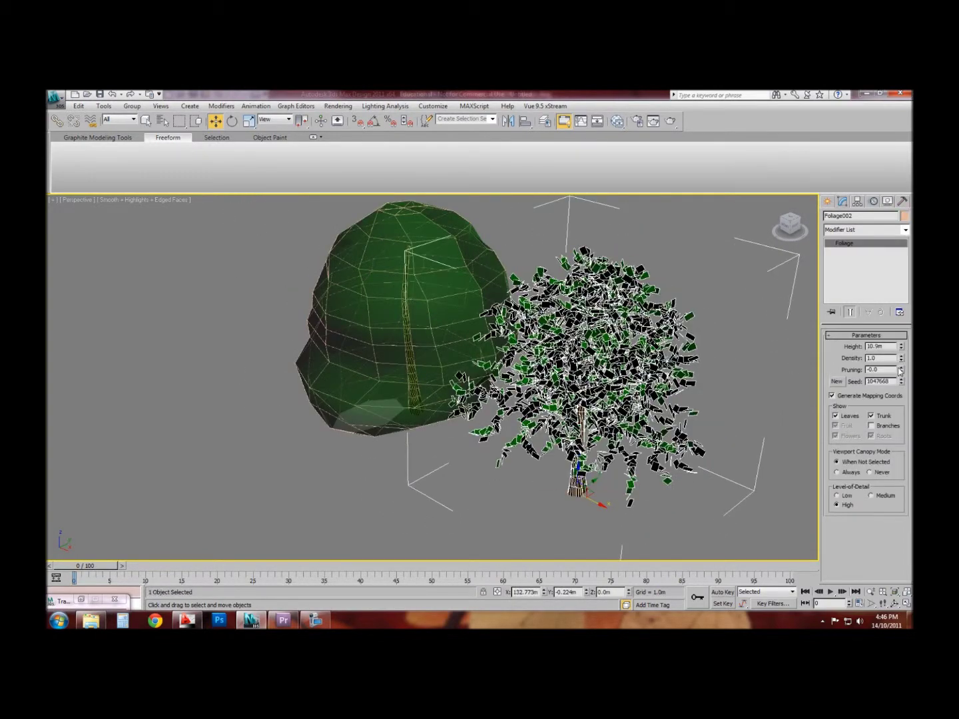
Step: Raise the copied tree's Pruning to 0.6 to strip its lower branches
drag(900, 371, 902, 376)
click(901, 368)
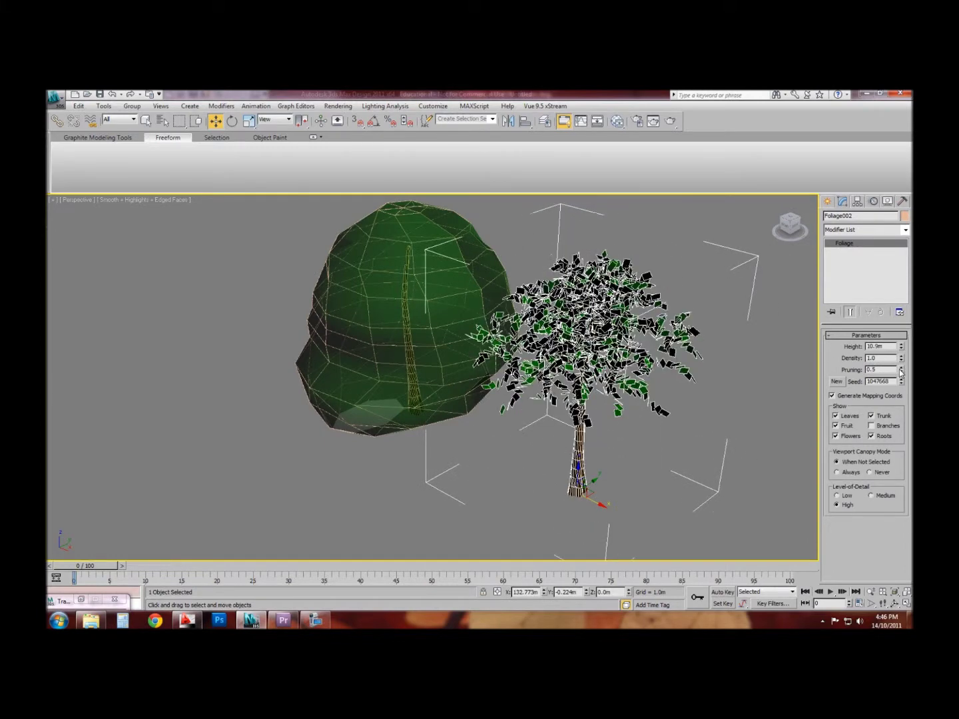
click(902, 369)
Step: Set the copied tree's Density to 0.8 and Height to 10.682 m, and show its branches
right_click(900, 358)
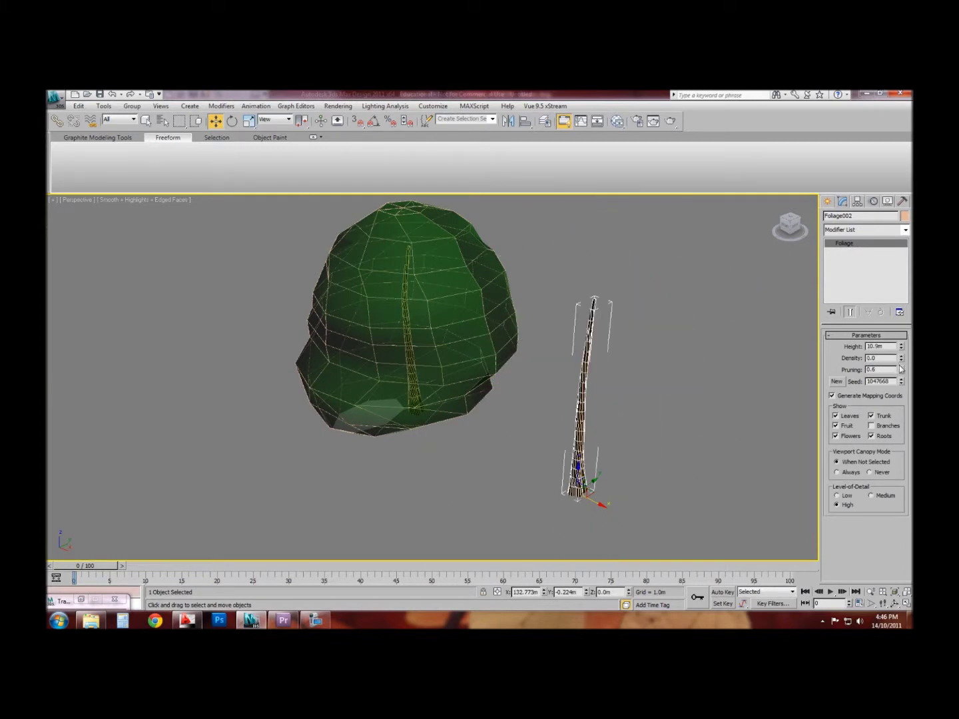
drag(901, 364, 902, 360)
click(872, 425)
mouse_move(901, 350)
mouse_down()
mouse_move(901, 367)
mouse_move(901, 351)
mouse_up()
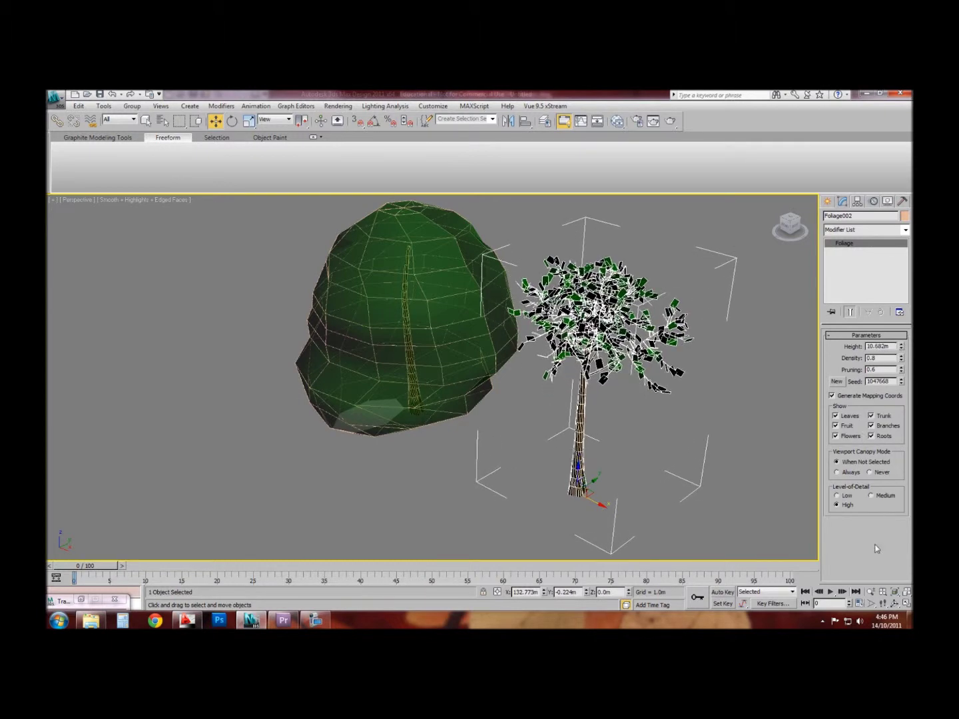
middle_drag(449, 428, 380, 427)
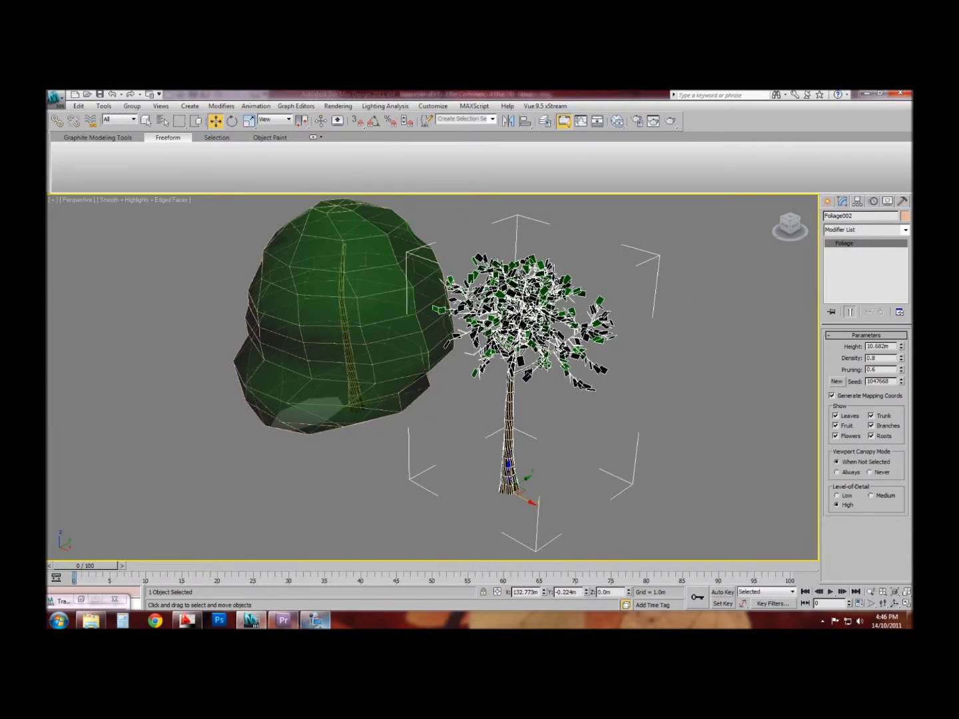
click(316, 620)
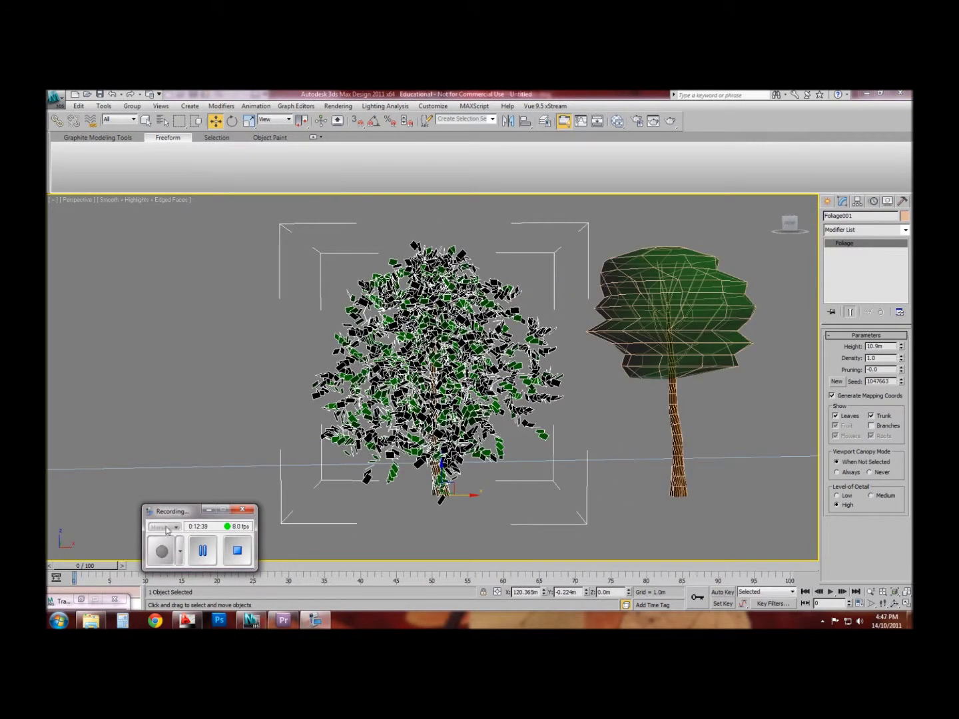
Step: Select the scene's target camera beside the trees and switch to the four-viewport layout
alt+middle_drag(294, 416, 337, 436)
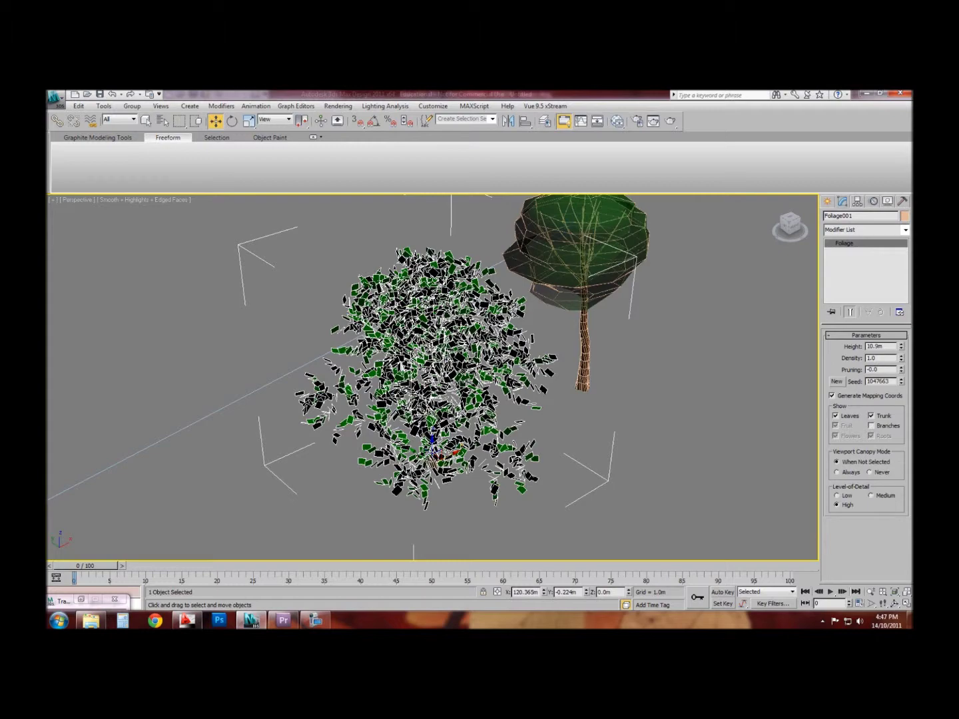
alt+middle_drag(403, 365, 490, 331)
alt+middle_drag(332, 411, 343, 416)
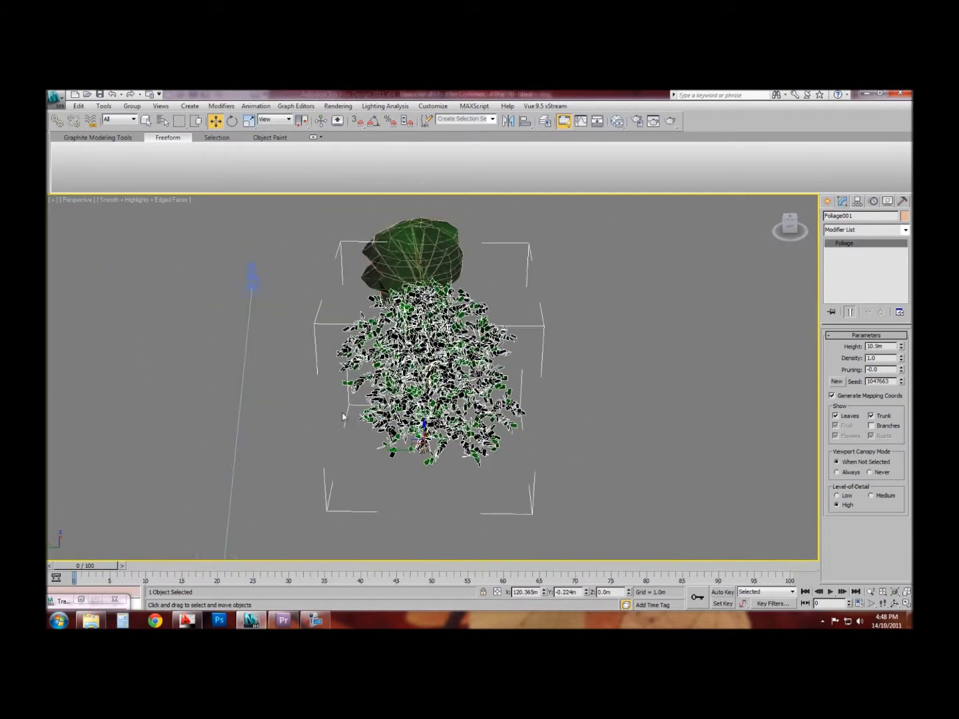
click(253, 287)
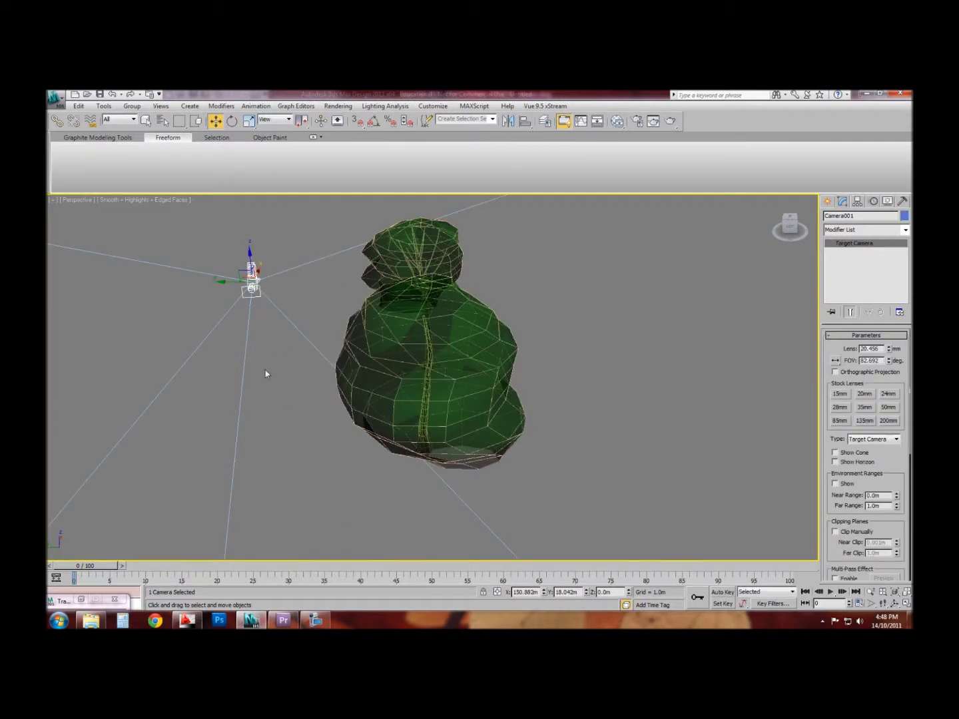
alt+middle_drag(268, 374, 376, 441)
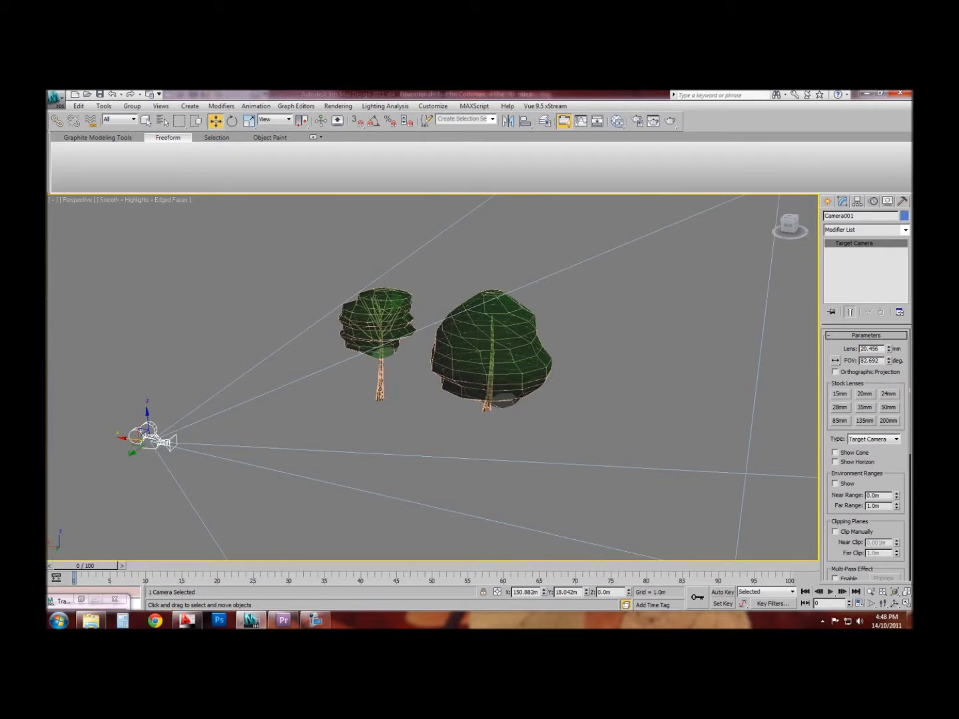
key(alt+w)
Step: Move the camera along the Y axis toward the trees in the Top view, to about Y 10.0 m
scroll(332, 310, down, 5)
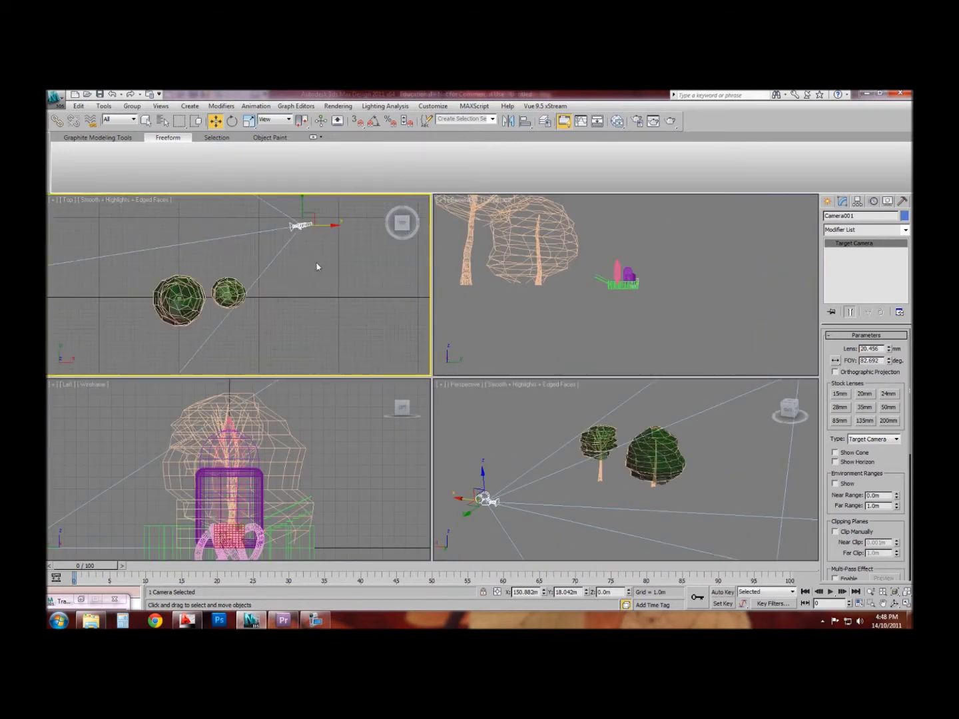
middle_drag(317, 266, 305, 293)
click(319, 274)
click(289, 251)
mouse_move(294, 241)
mouse_down()
mouse_move(294, 304)
mouse_move(288, 275)
mouse_move(298, 261)
mouse_up()
Step: Set the camera viewport's shading to Smooth + Highlights
right_click(557, 298)
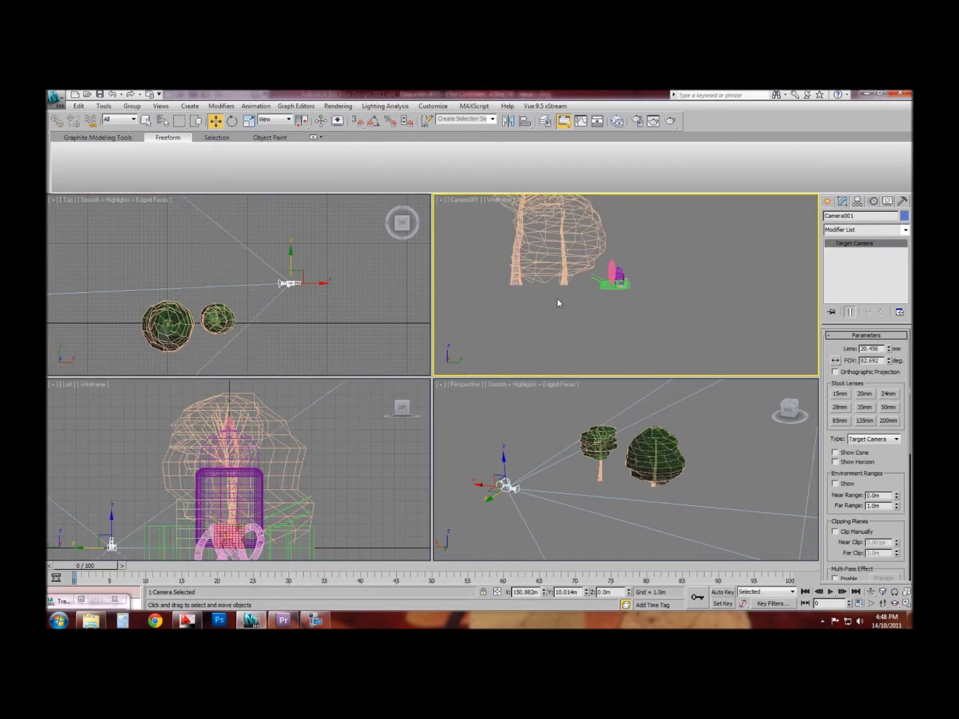
click(501, 200)
click(514, 209)
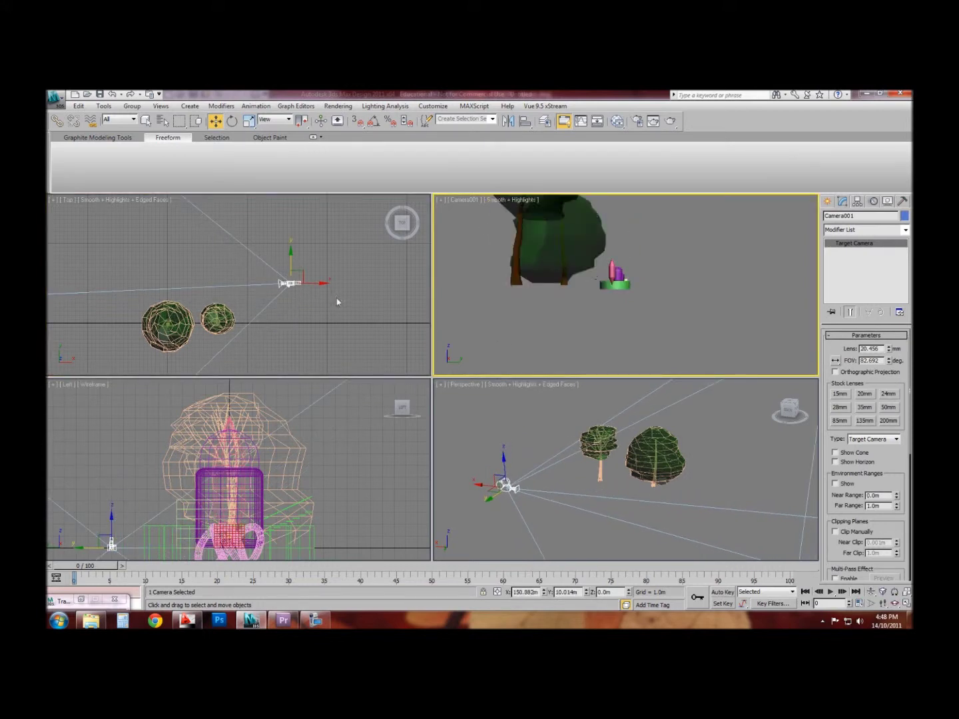
Step: Raise the camera along the Z axis to about Z 5.3 m
right_click(304, 266)
right_click(576, 362)
right_click(495, 478)
drag(503, 459, 503, 441)
right_click(293, 453)
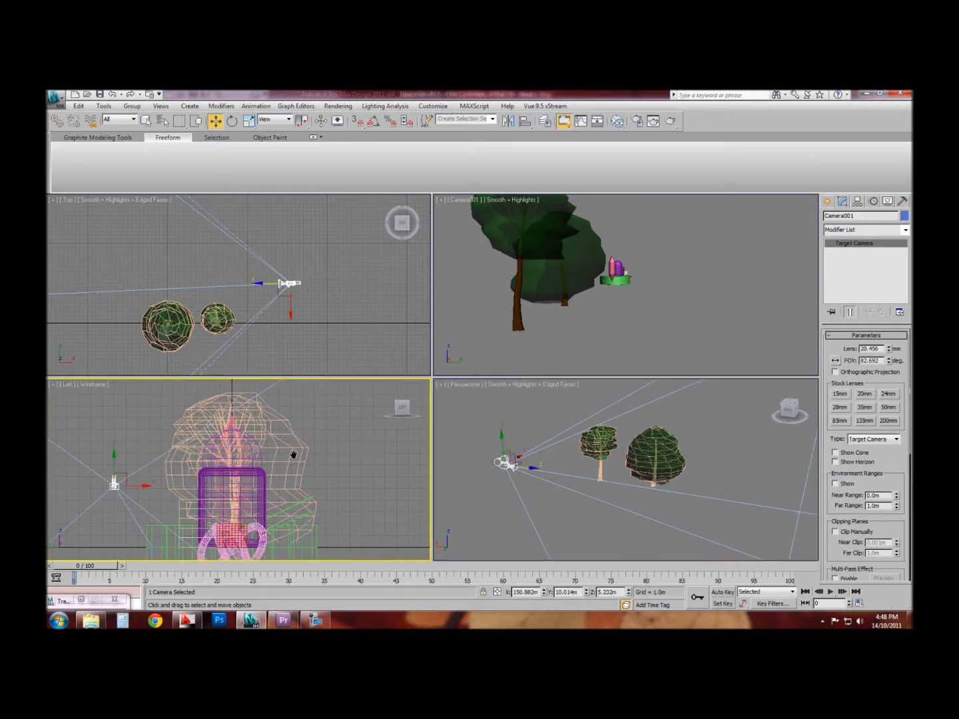
scroll(293, 454, down, 3)
mouse_move(187, 445)
mouse_down()
mouse_move(186, 456)
mouse_move(186, 449)
mouse_up()
right_click(595, 293)
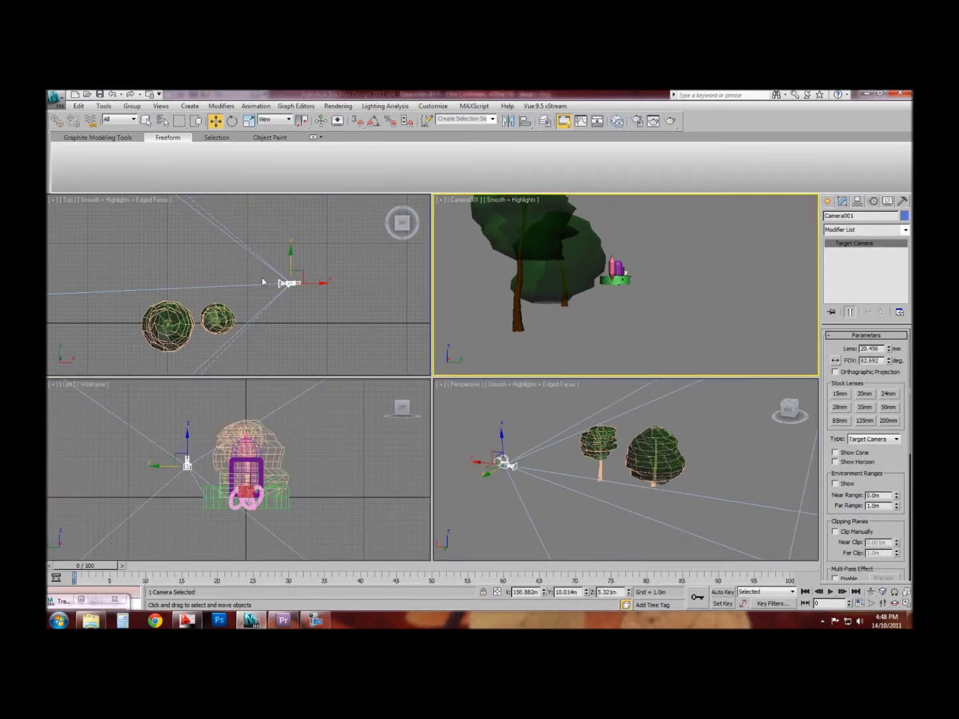
Step: Move the camera closer to the trees in the Top view, to about X 145.7 m, Y 9.9 m
right_click(303, 274)
drag(301, 272, 280, 272)
middle_drag(643, 491, 501, 470)
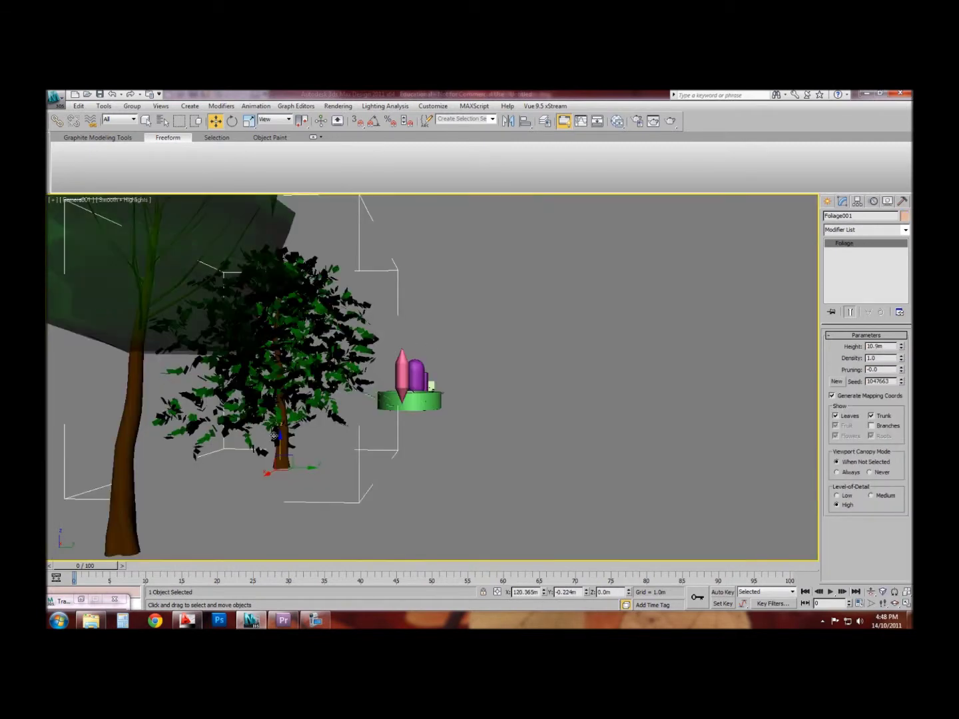
Step: Move the original tree about 5.9 m along the X axis in the camera view, clear the selection and restore the four viewports
drag(272, 473, 215, 500)
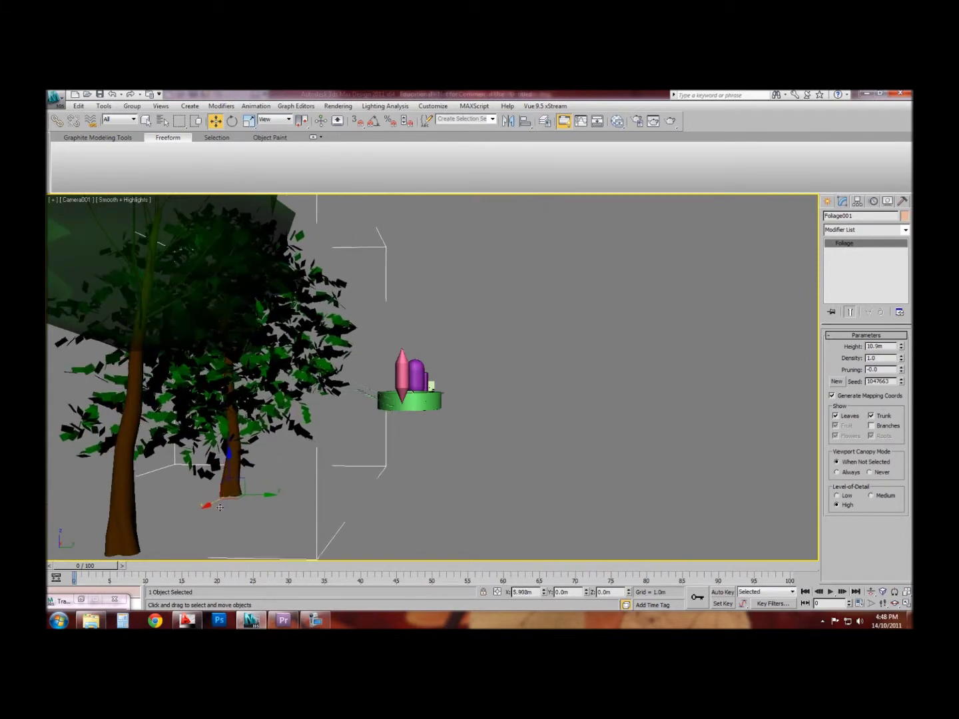
click(376, 369)
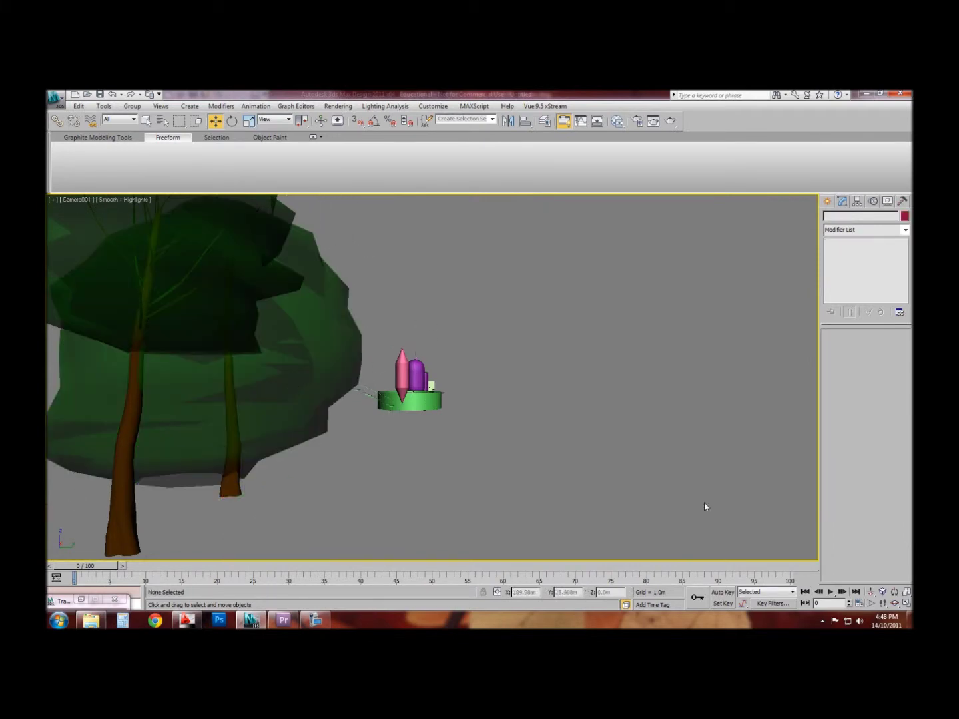
key(alt+w)
Step: Select the camera in the Top view and move it away from the trees to about Y 11.8 m
click(246, 296)
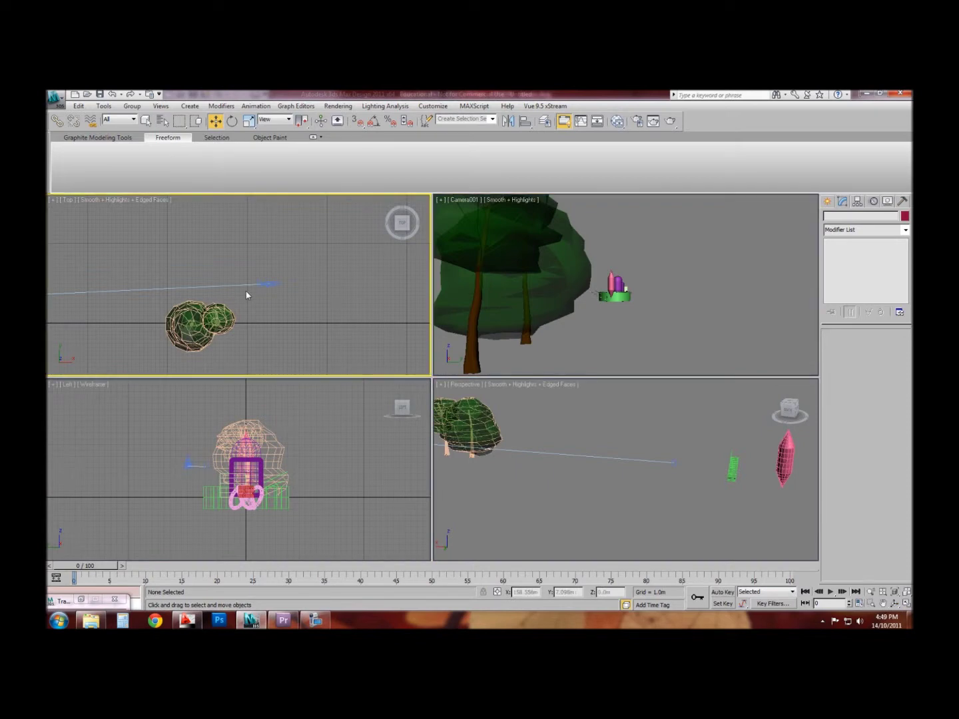
click(256, 284)
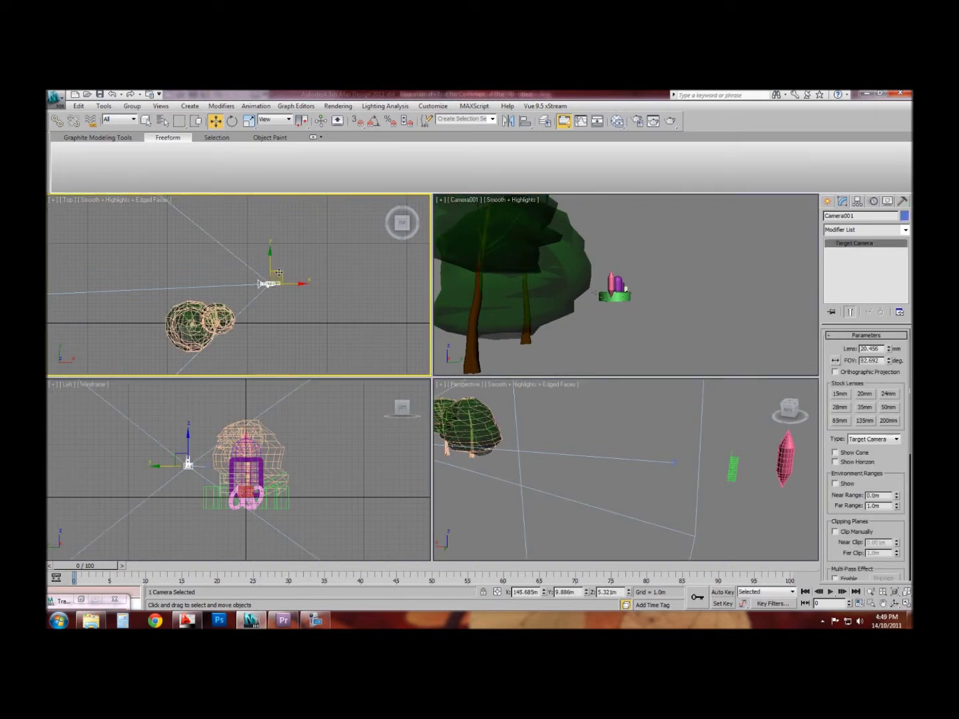
mouse_move(279, 276)
mouse_down()
mouse_move(278, 284)
mouse_move(280, 267)
mouse_up()
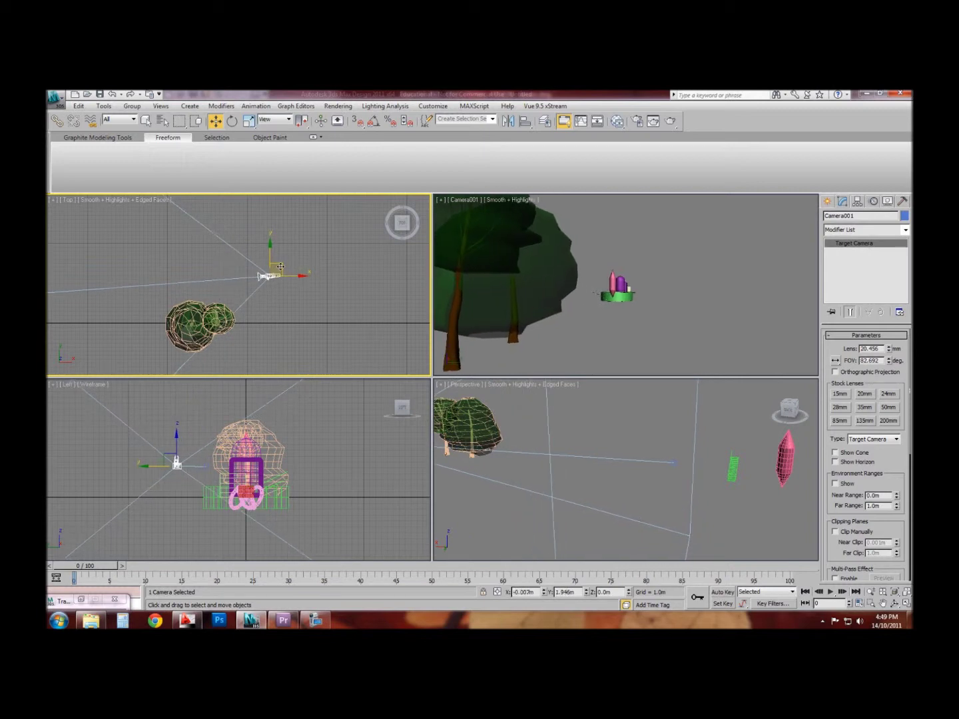
Step: Show safe frames in the camera viewport
right_click(632, 246)
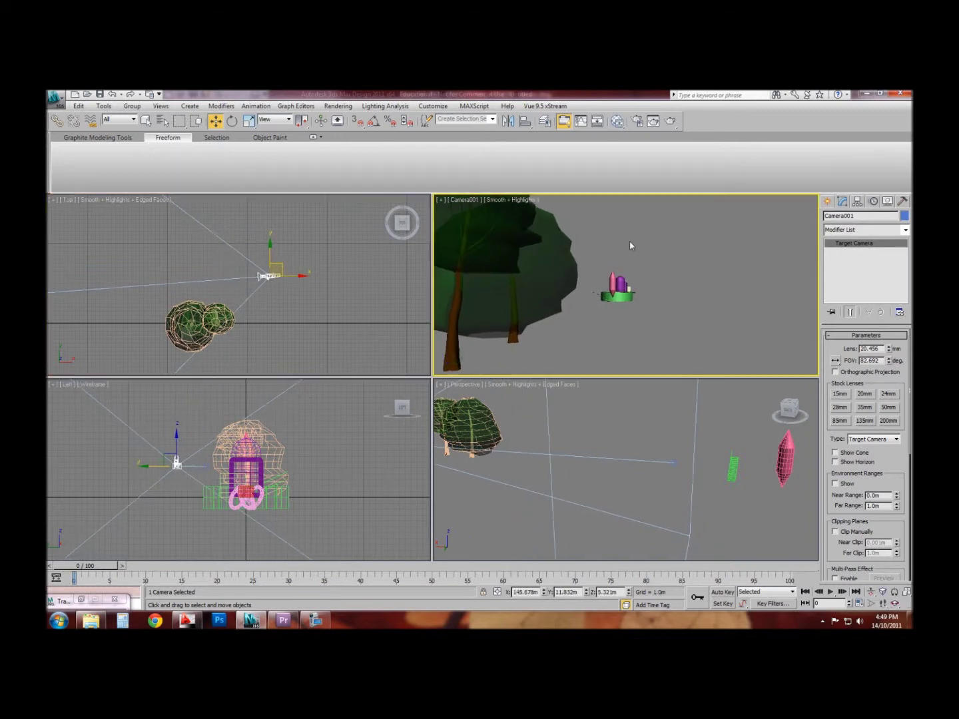
click(461, 200)
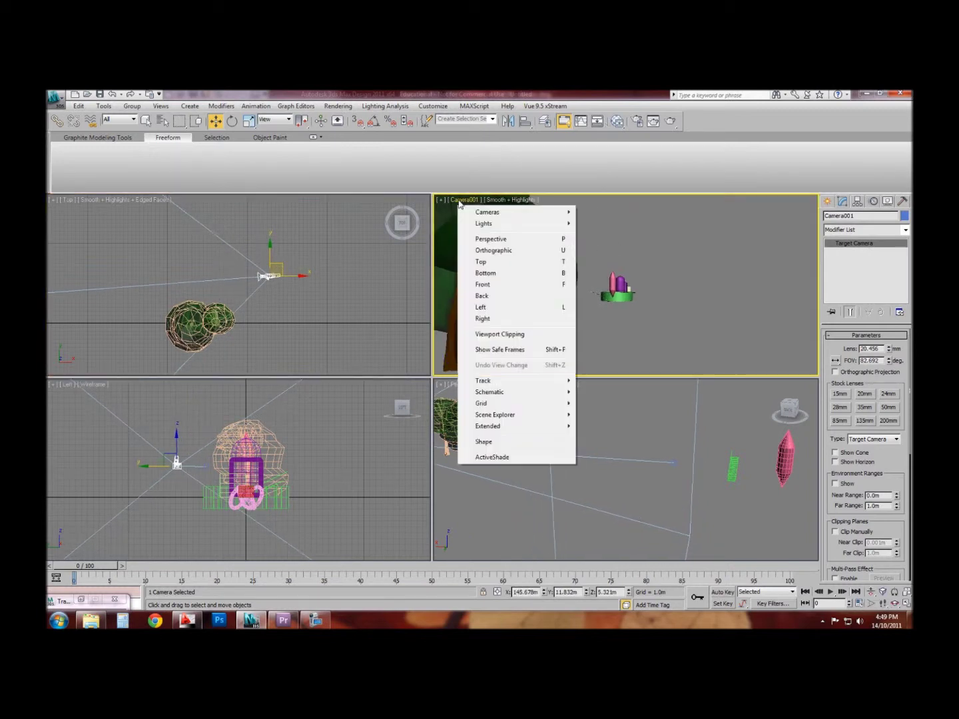
click(497, 350)
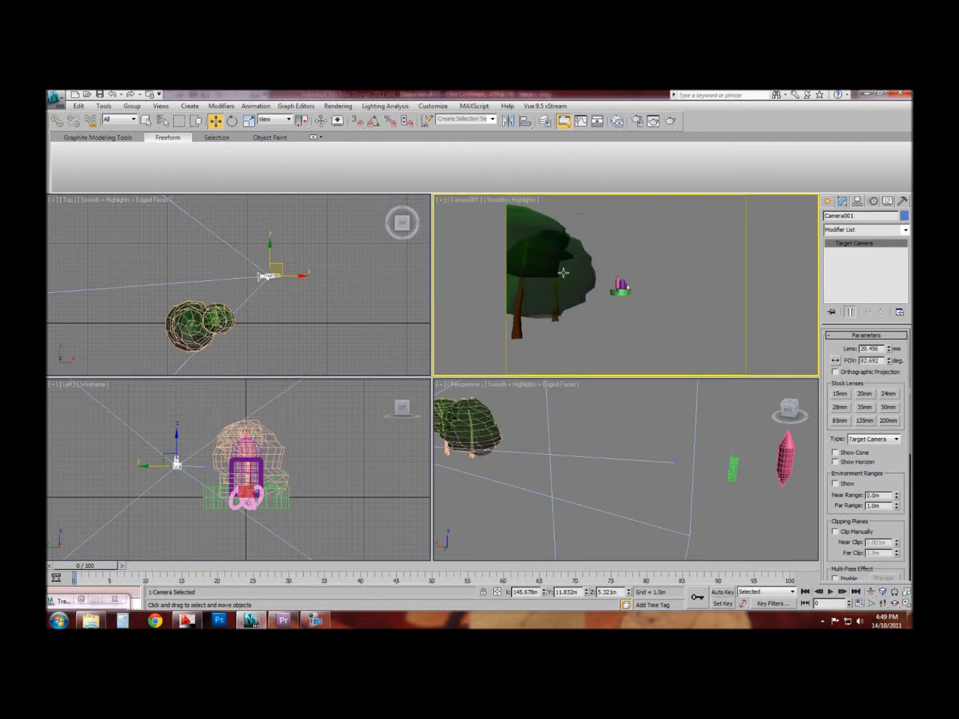
Step: Look at the rendered frame window and the Render Setup dialog, and close both without rendering
click(653, 120)
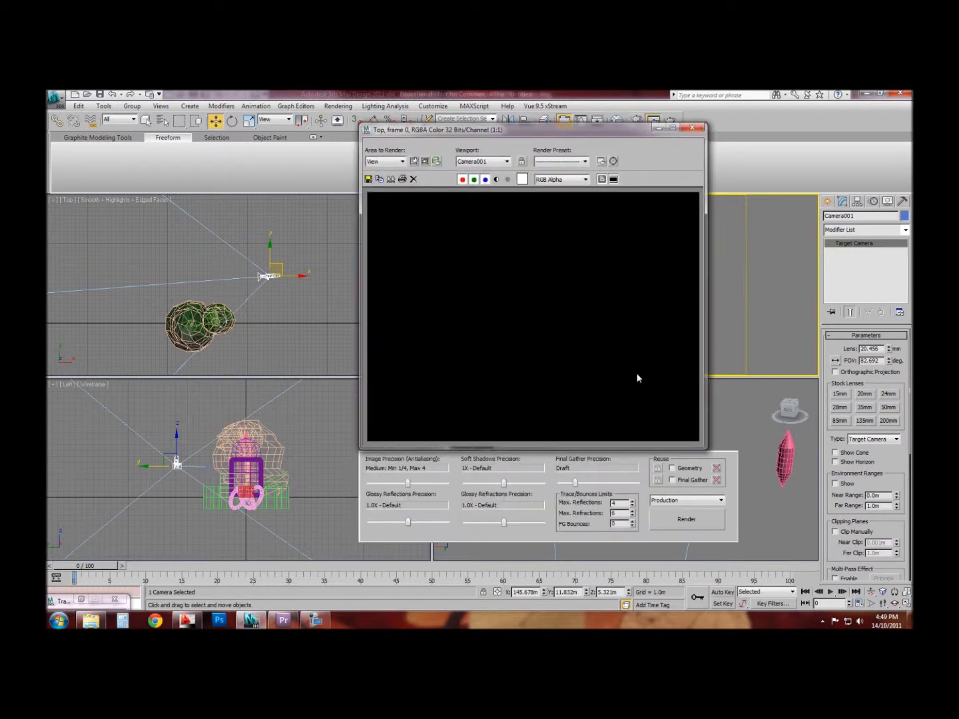
click(696, 126)
key(F10)
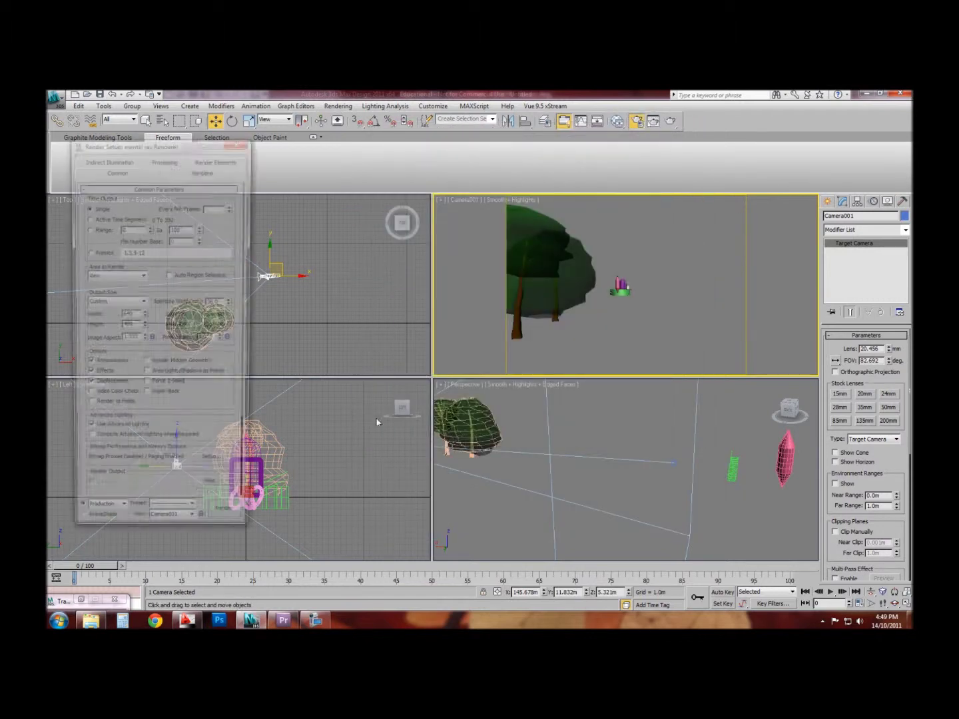
click(239, 141)
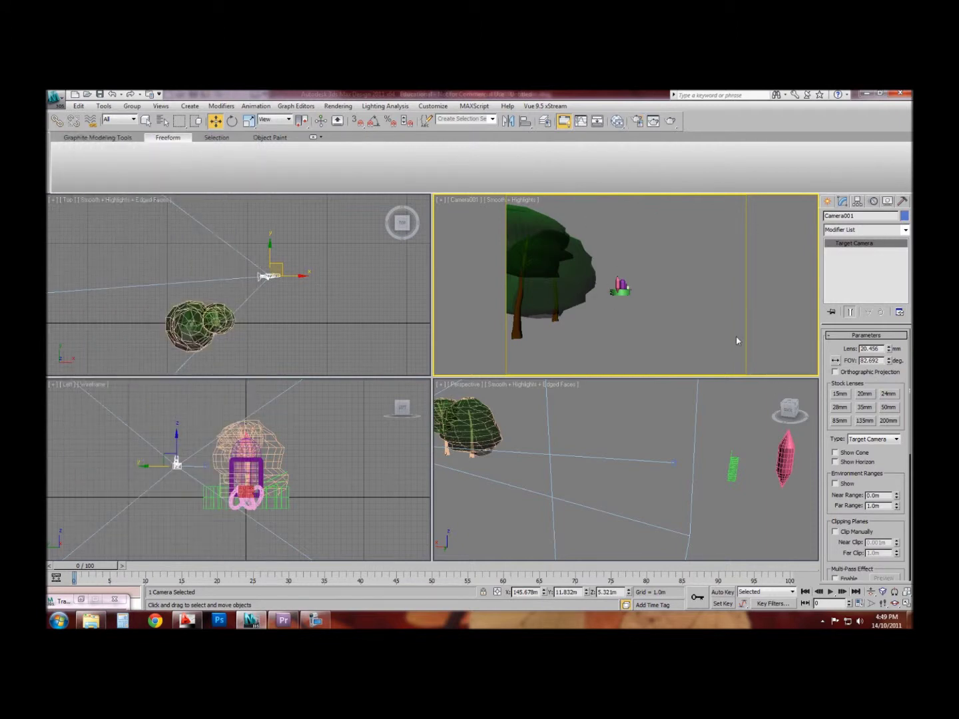
Step: Move the camera closer to the trees, to about X 139.6 m, Y 9.5 m, Z 5.1 m
middle_click(510, 302)
middle_click(293, 269)
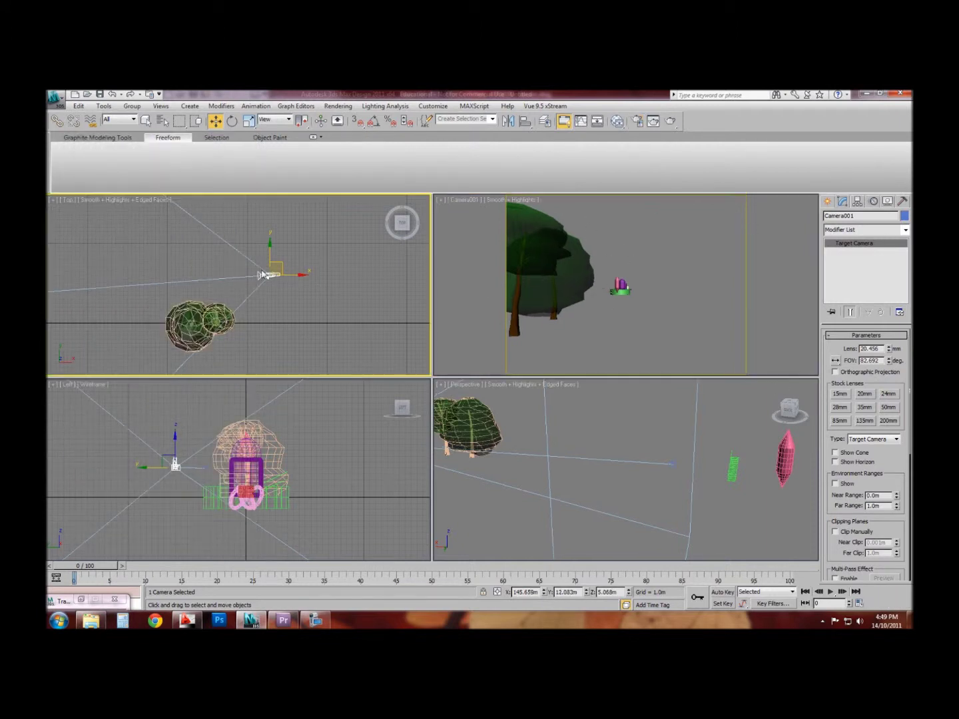
drag(289, 277, 266, 269)
middle_click(534, 265)
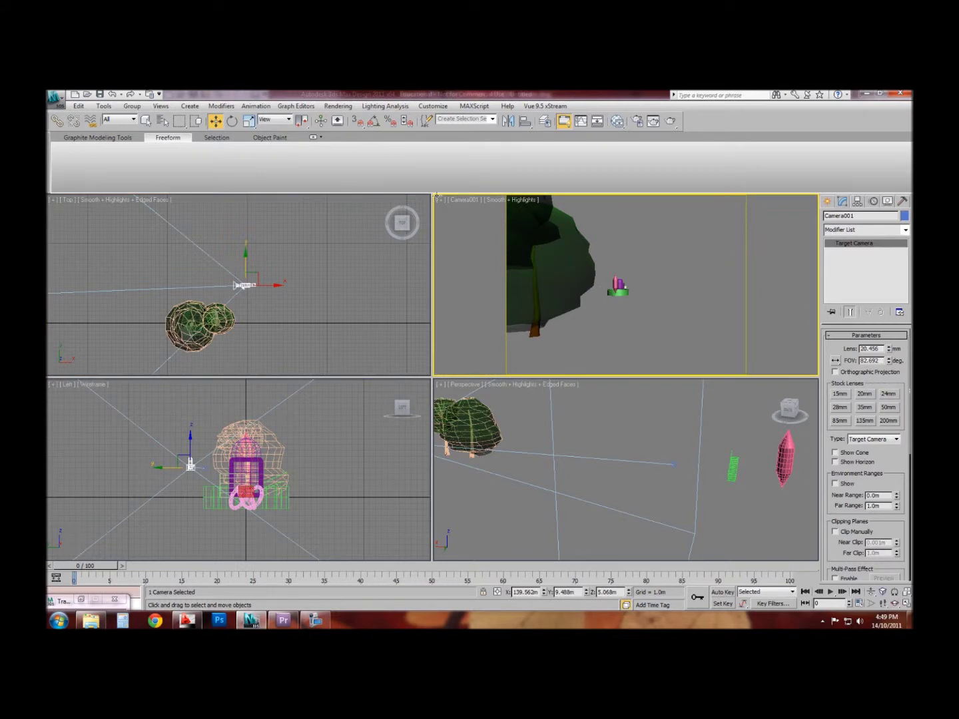
Step: Select the camera target, raise it to about Z 16.2 m and shift it to about Y -7.2 m
click(440, 199)
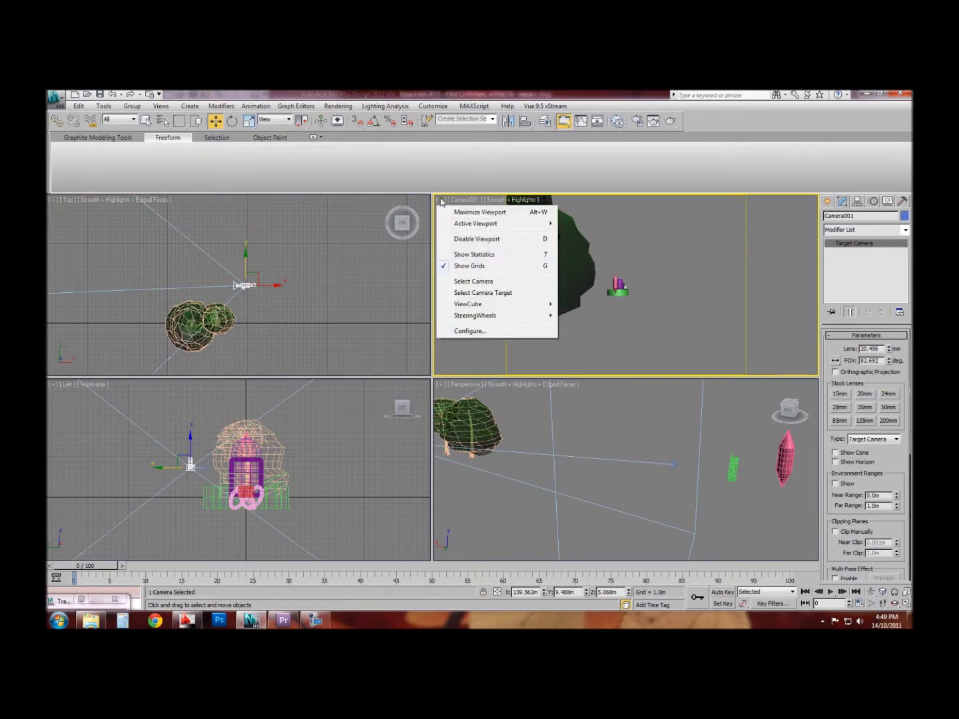
click(494, 293)
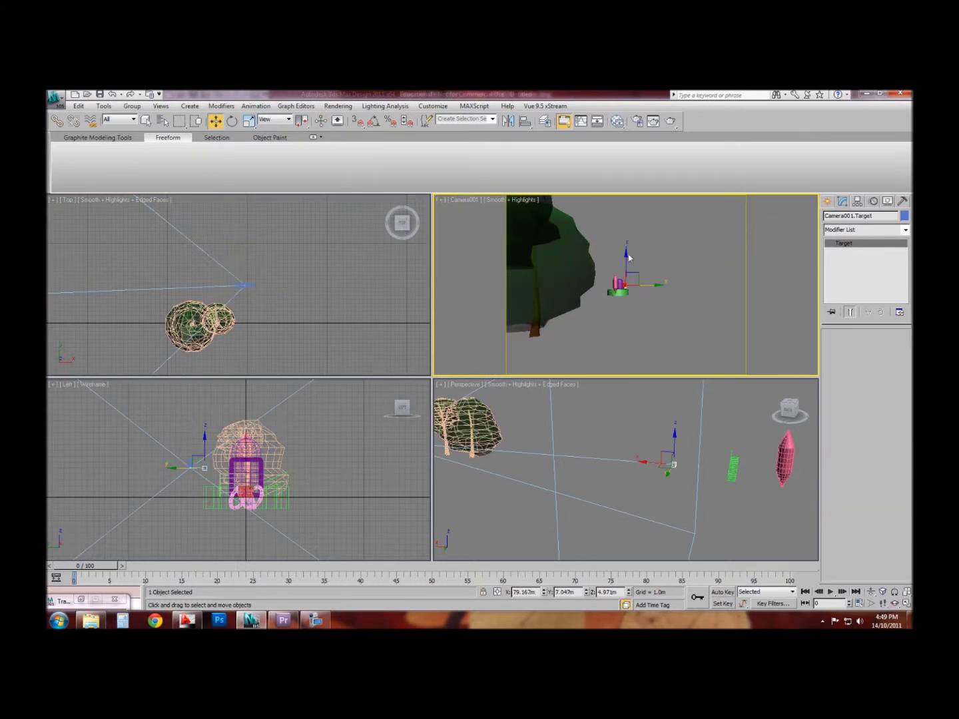
drag(626, 232, 627, 235)
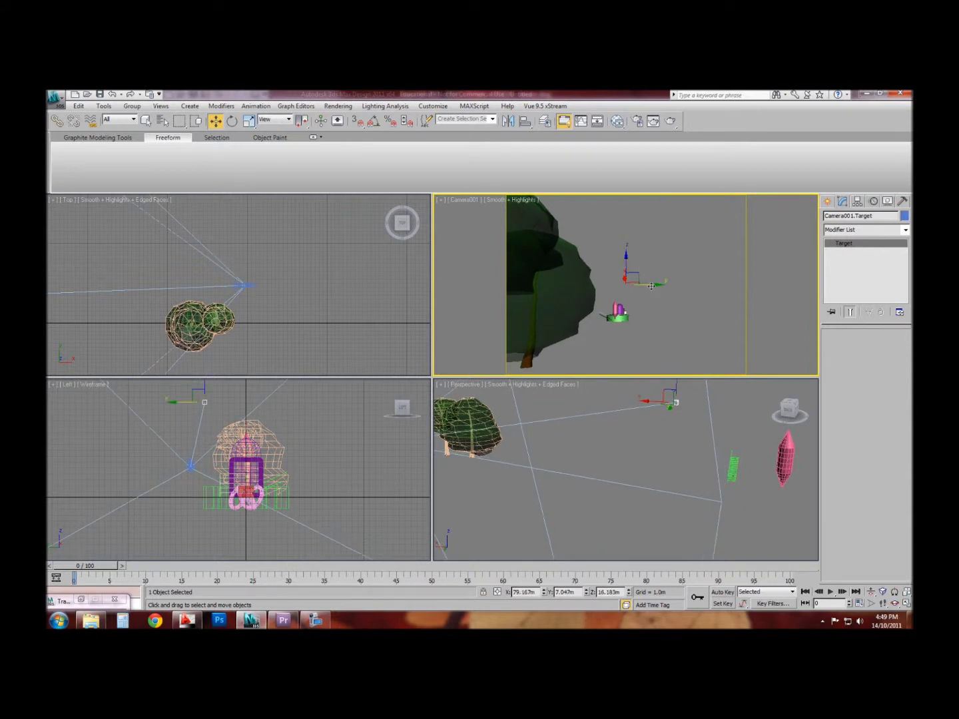
drag(649, 286, 620, 285)
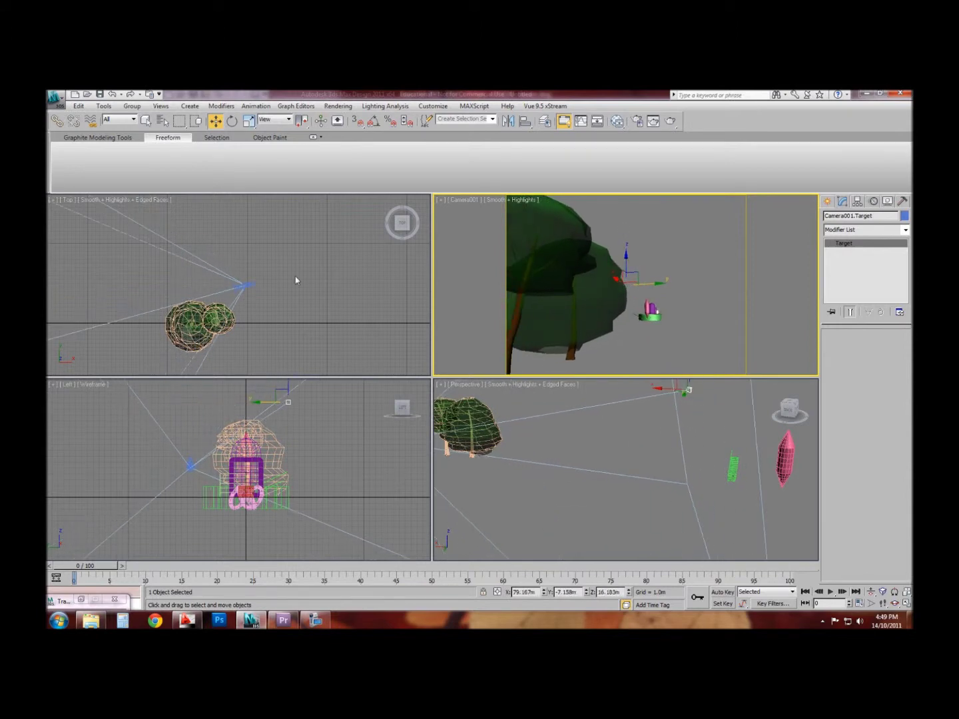
Step: Select the camera and reposition it to about Y 9.1 m and Z 4.1 m, framing the trees from below
click(246, 281)
mouse_move(246, 280)
mouse_down()
mouse_move(242, 260)
mouse_move(252, 290)
mouse_up()
right_click(347, 471)
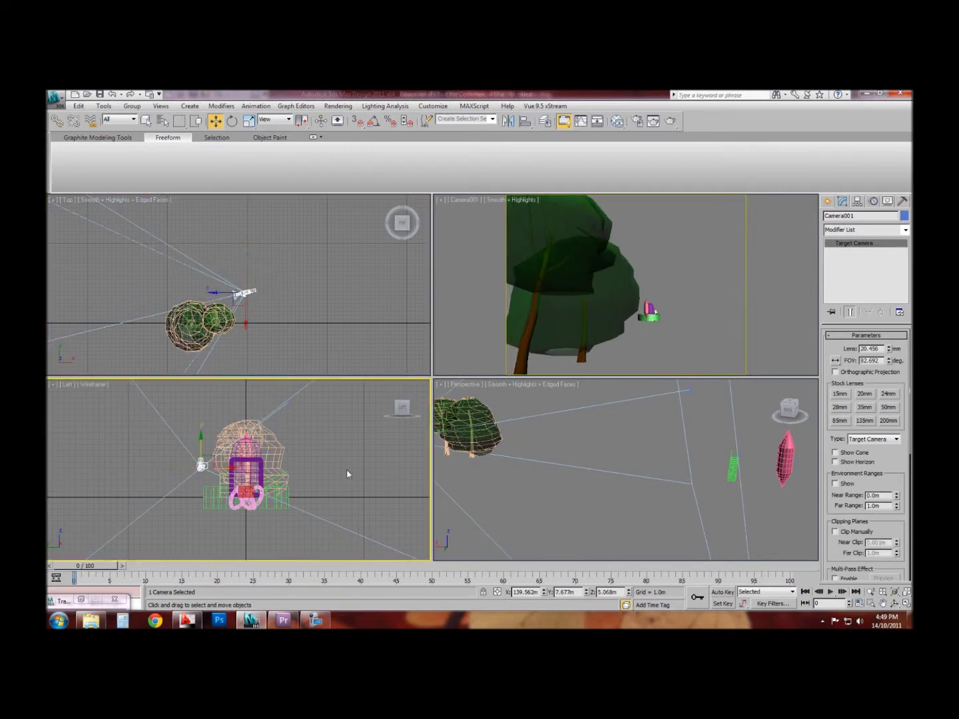
drag(199, 440, 200, 445)
right_click(244, 272)
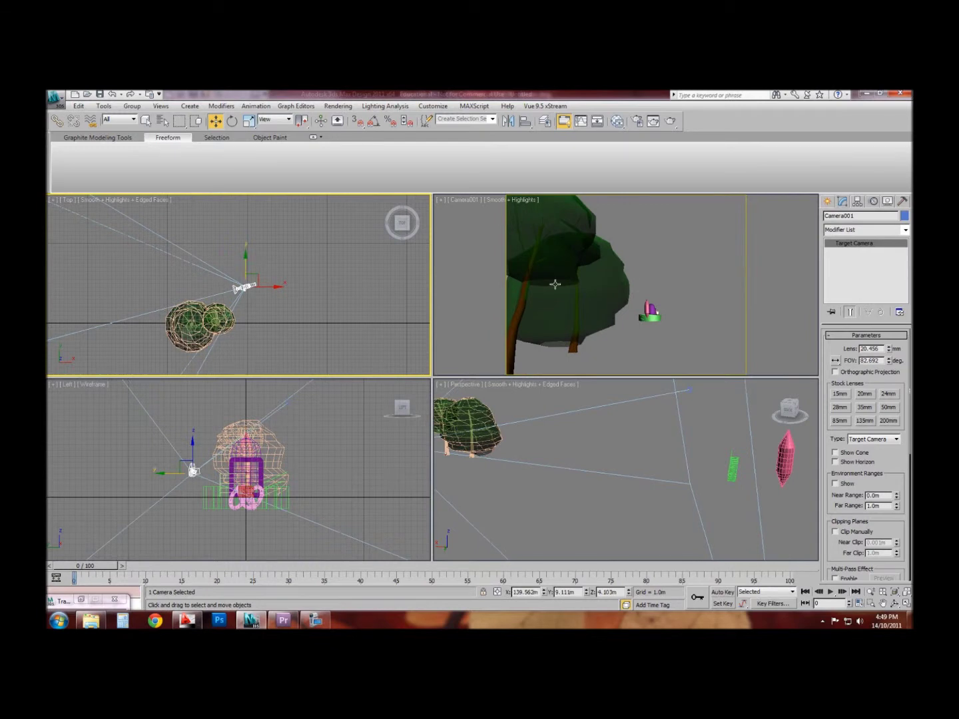
Step: Clear the camera selection and select the original tree to examine its foliage through the camera
click(684, 322)
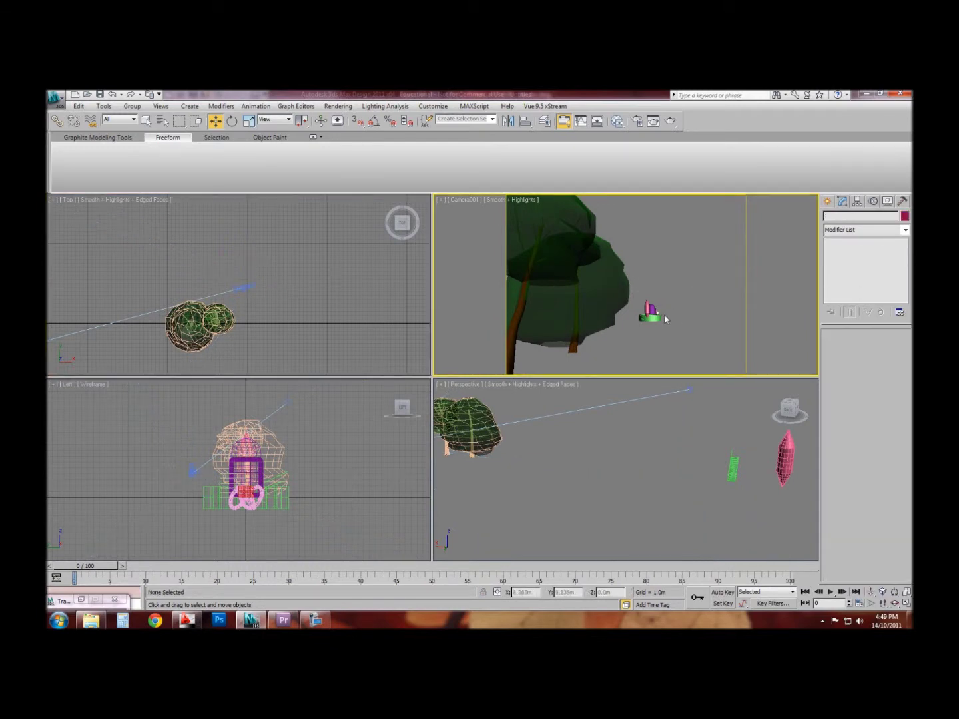
click(591, 224)
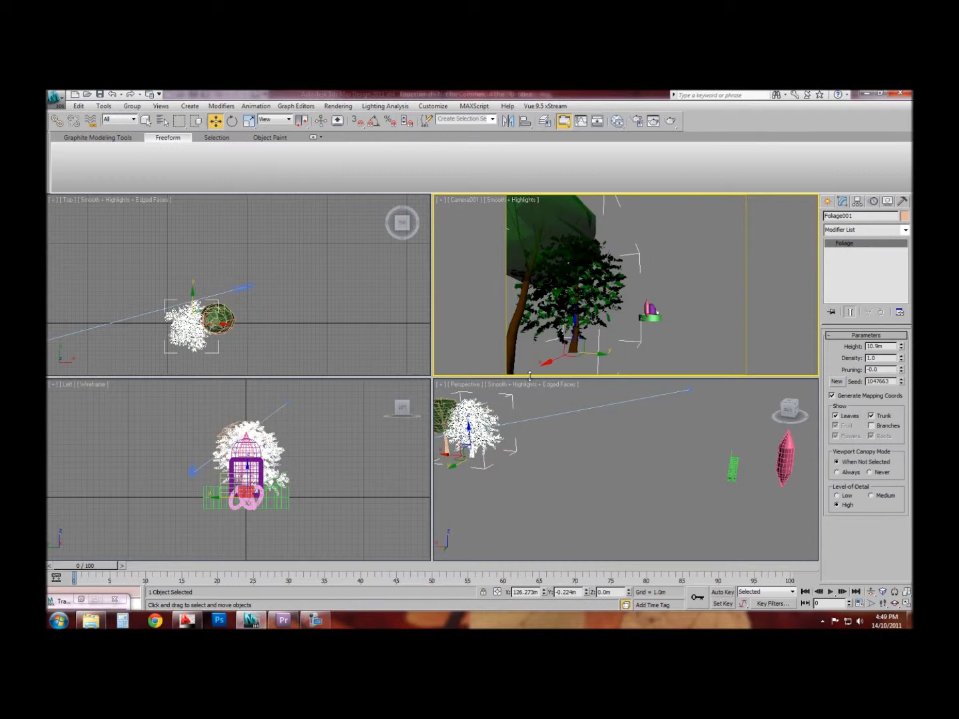
click(315, 620)
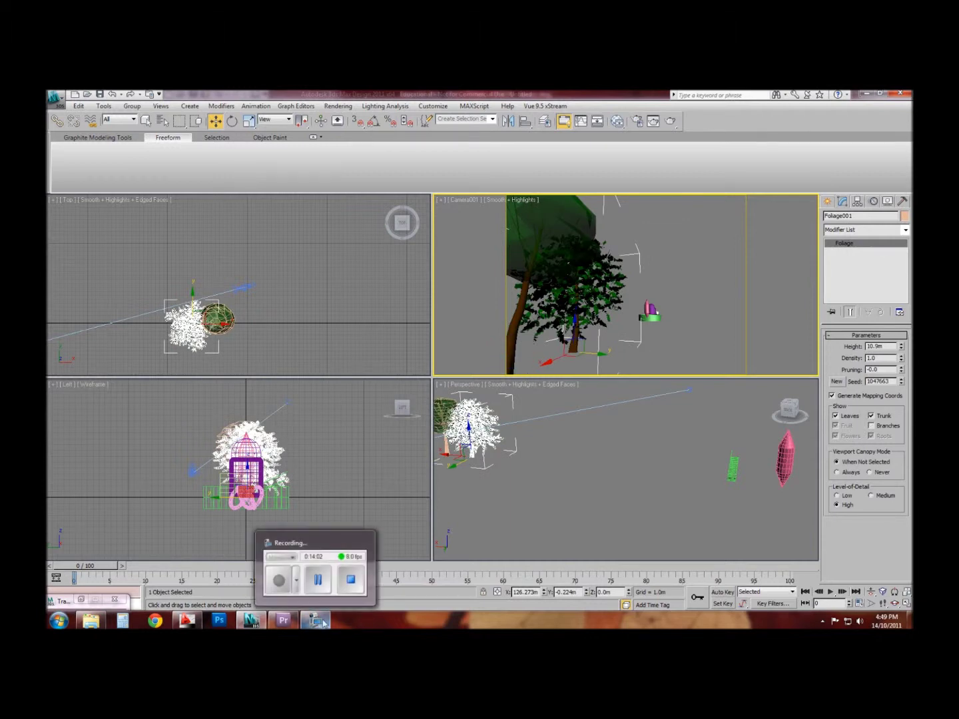